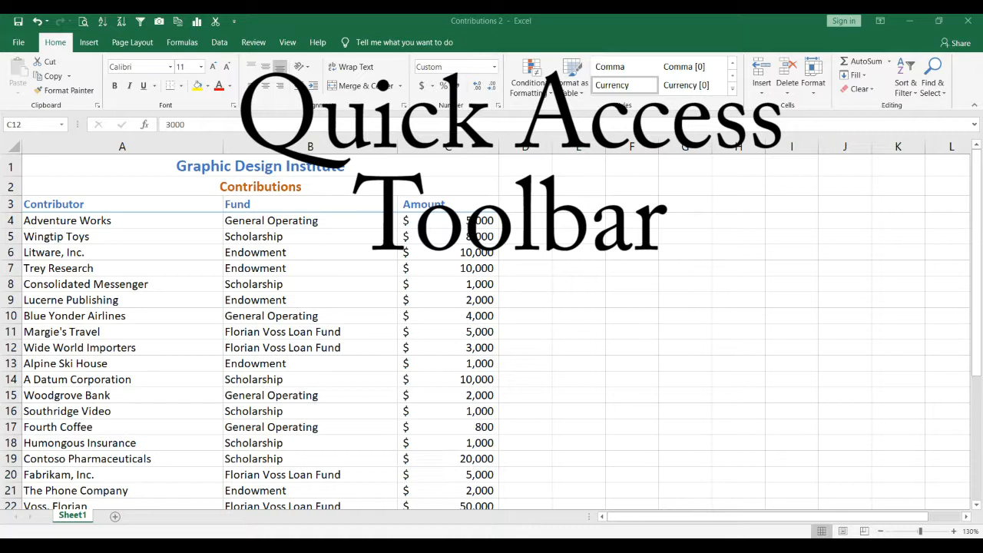
Add the Insert Table command to the Quick Access Toolbar for all documents
{"action": "left_click", "coordinate": [234, 20]}
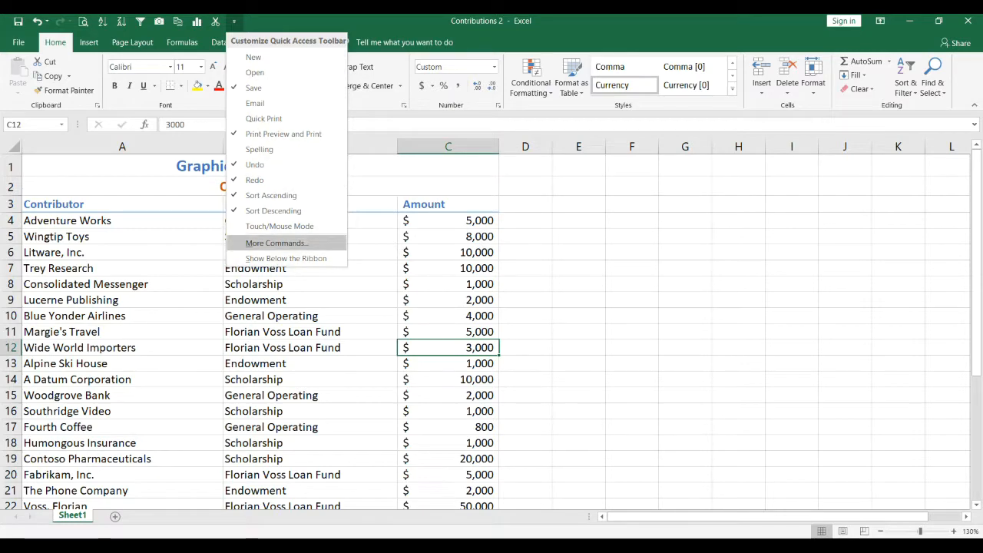
{"action": "left_click", "coordinate": [277, 243]}
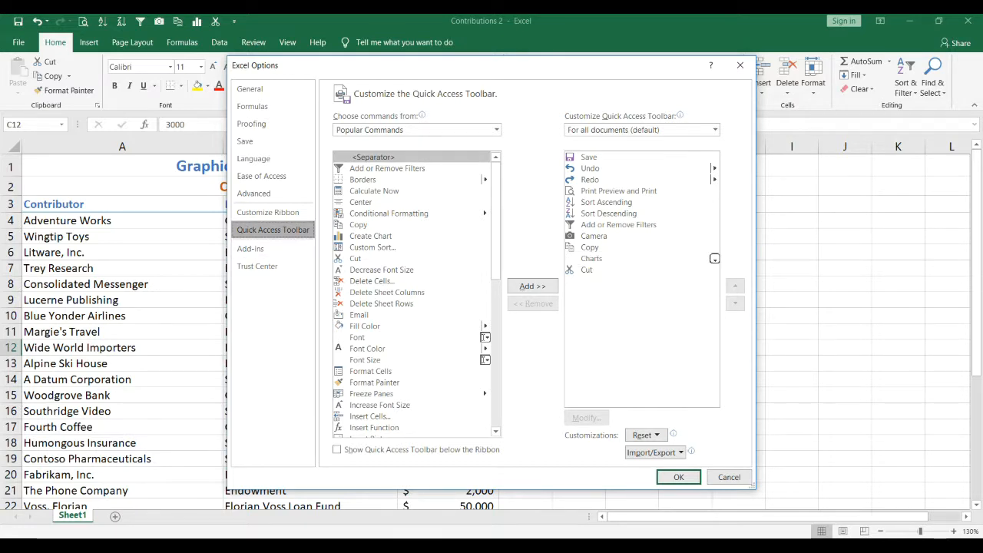
{"action": "scroll", "coordinate": [417, 293], "scroll_direction": "down", "scroll_amount": 2}
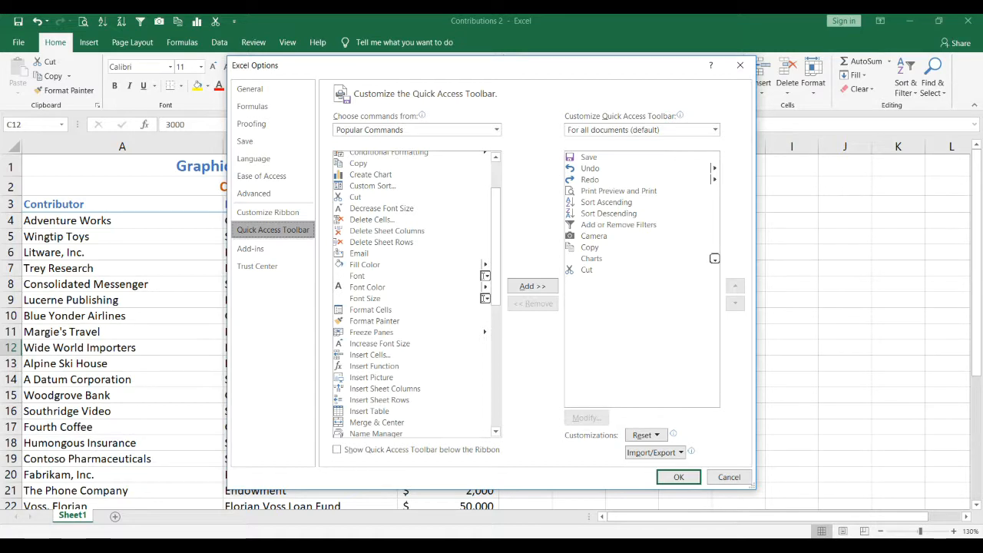
{"action": "left_click", "coordinate": [369, 411]}
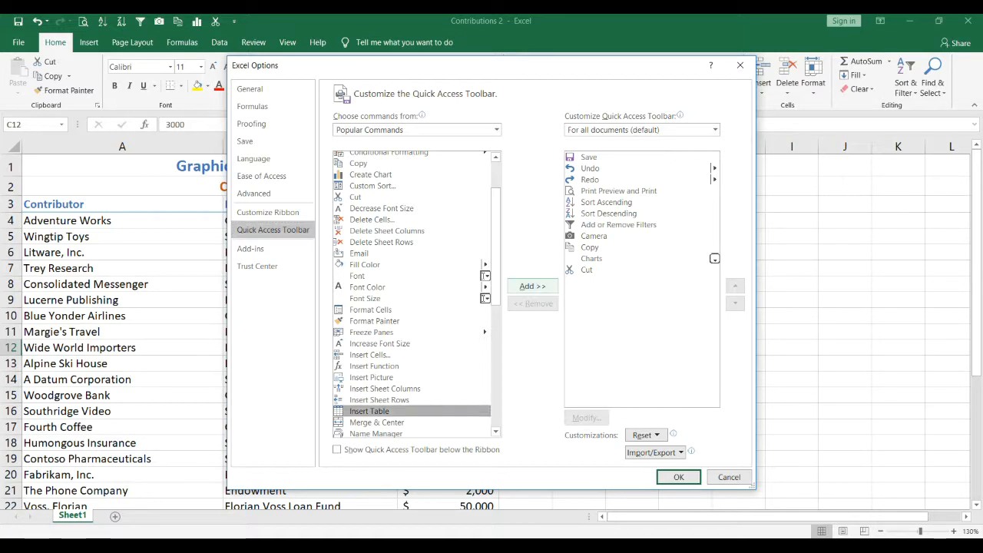
{"action": "left_click", "coordinate": [532, 286]}
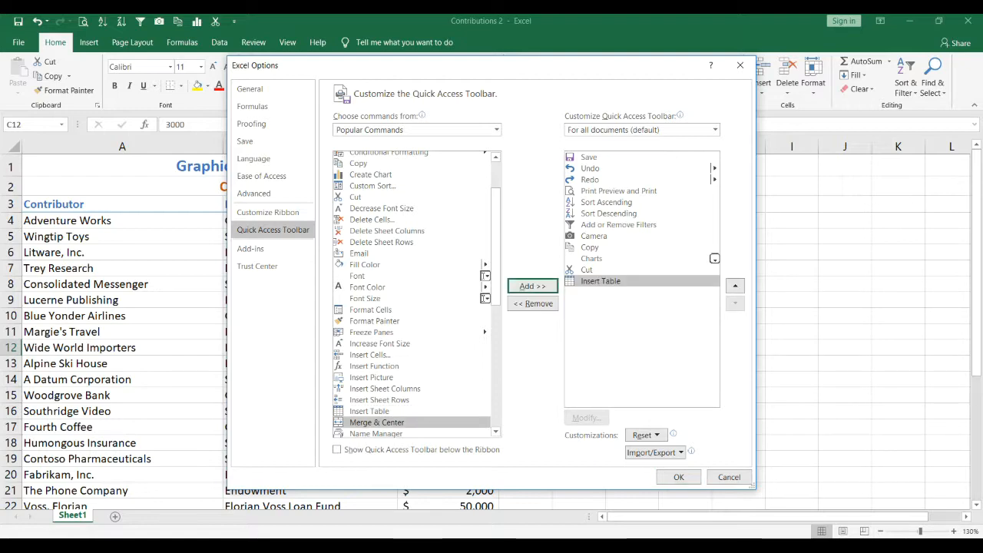
{"action": "left_click", "coordinate": [678, 477]}
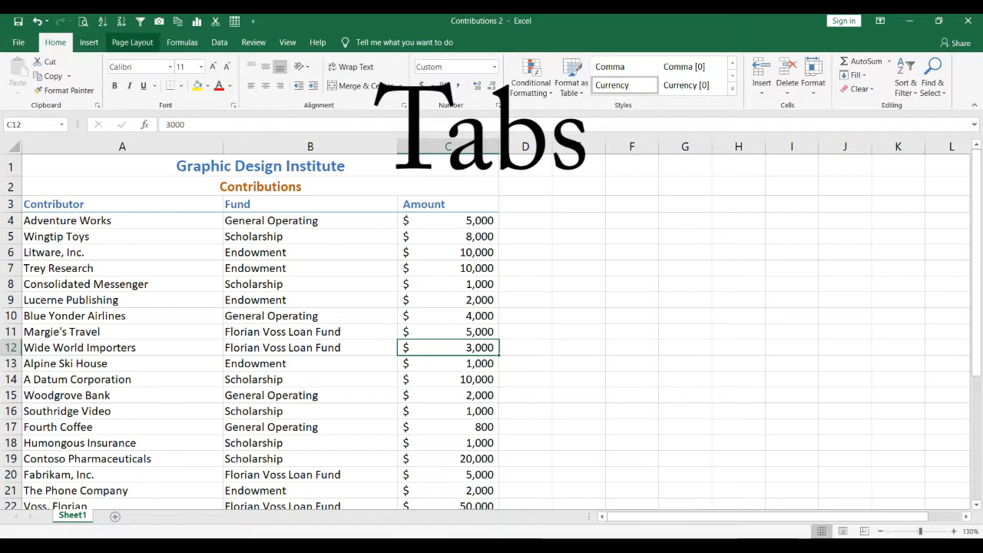
{"action": "left_click", "coordinate": [132, 42]}
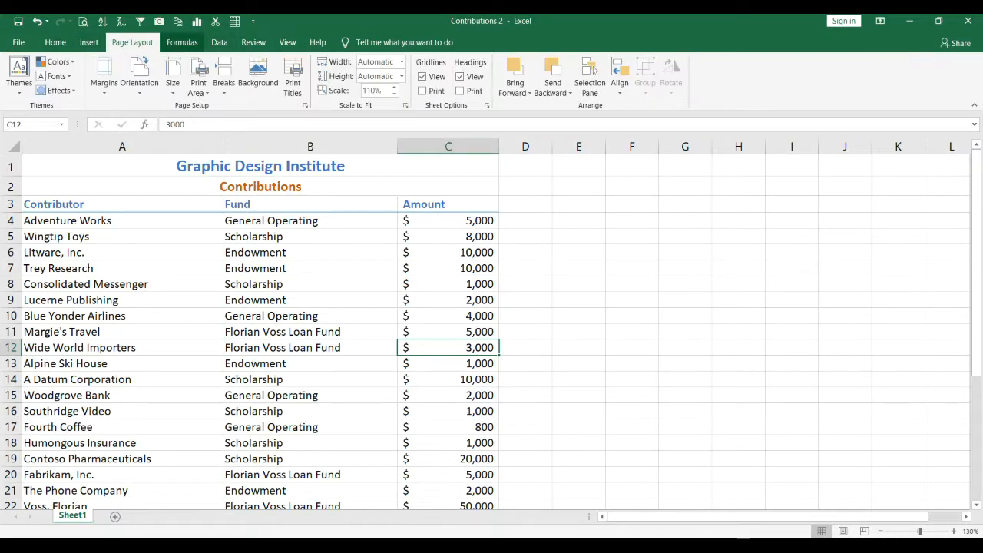
{"action": "left_click", "coordinate": [182, 42]}
{"action": "left_click", "coordinate": [55, 42]}
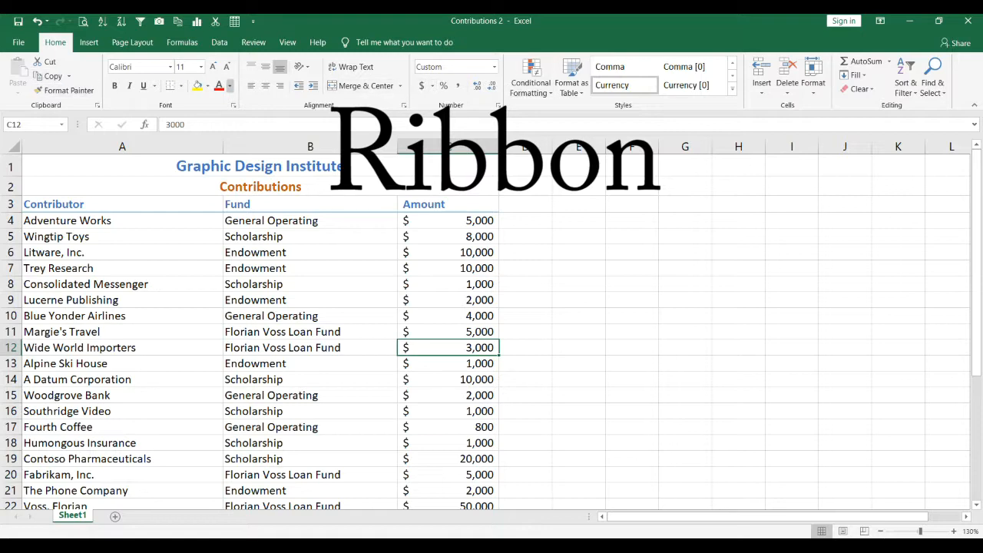
{"action": "left_click", "coordinate": [89, 42]}
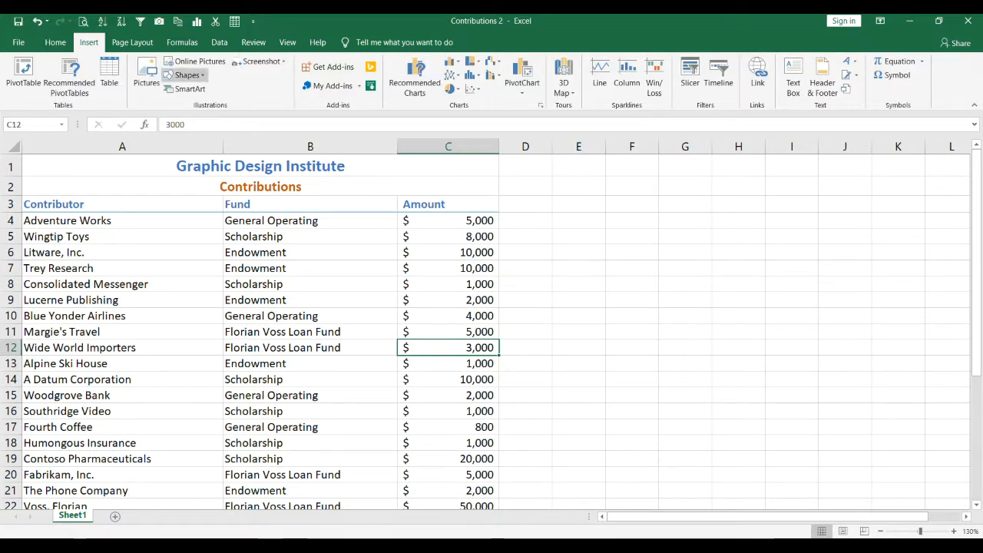
{"action": "left_click", "coordinate": [132, 42]}
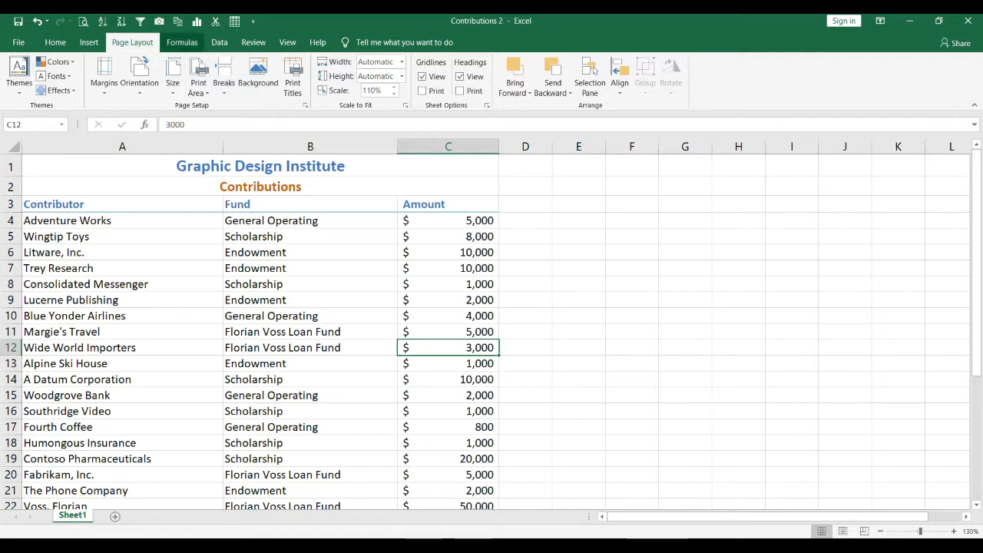
{"action": "left_click", "coordinate": [182, 42]}
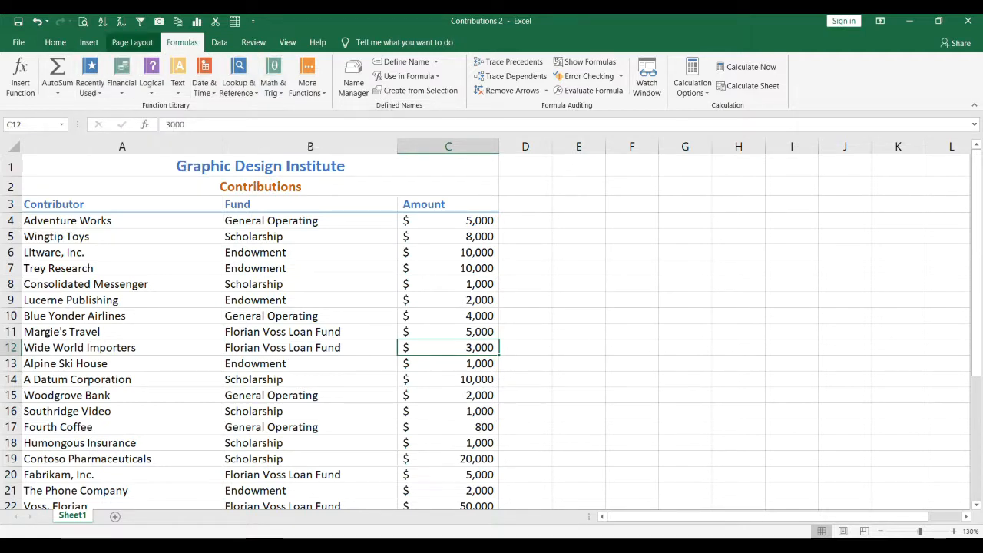
Review the page, margin, header/footer and sheet options in Page Setup, and leave without changing them
{"action": "left_click", "coordinate": [132, 42]}
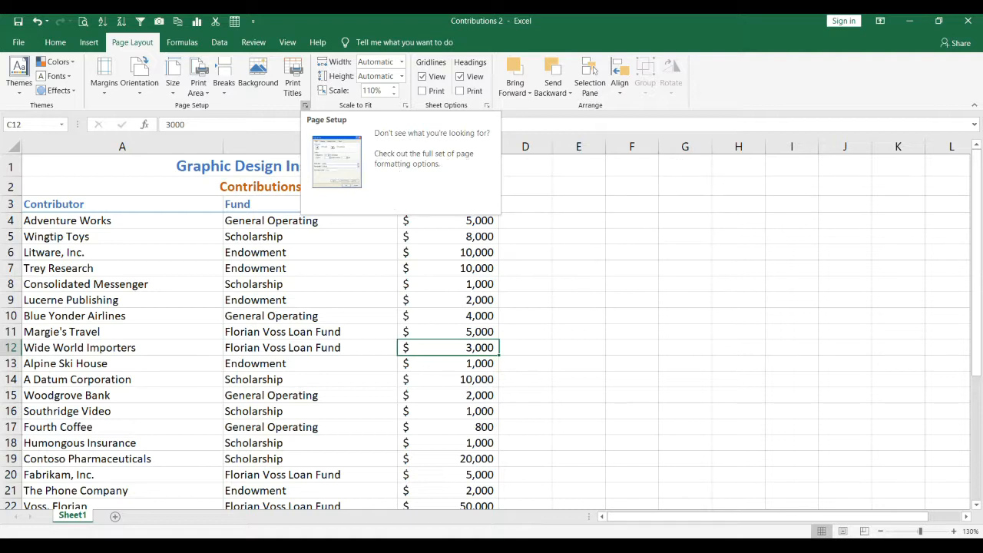
{"action": "left_click", "coordinate": [305, 105]}
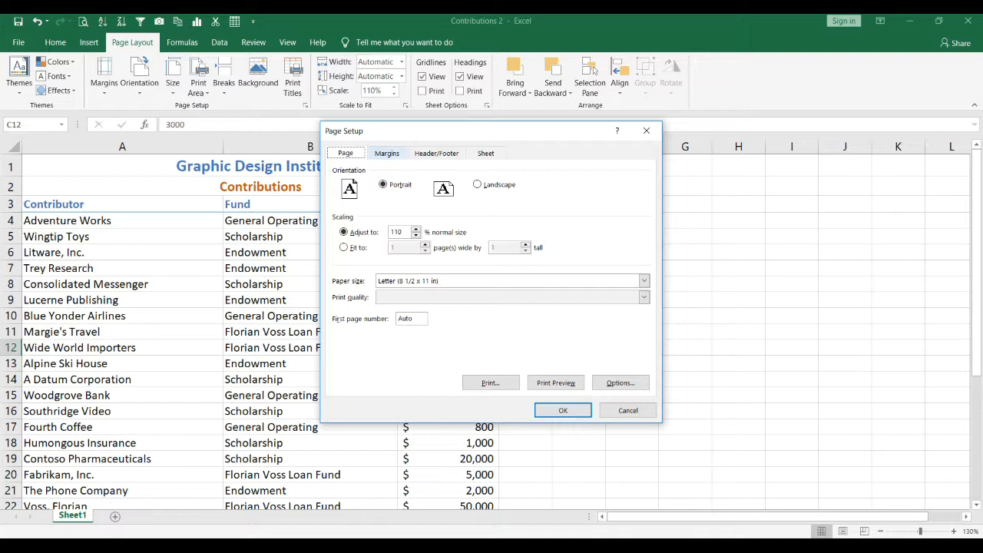
{"action": "key", "text": "Right"}
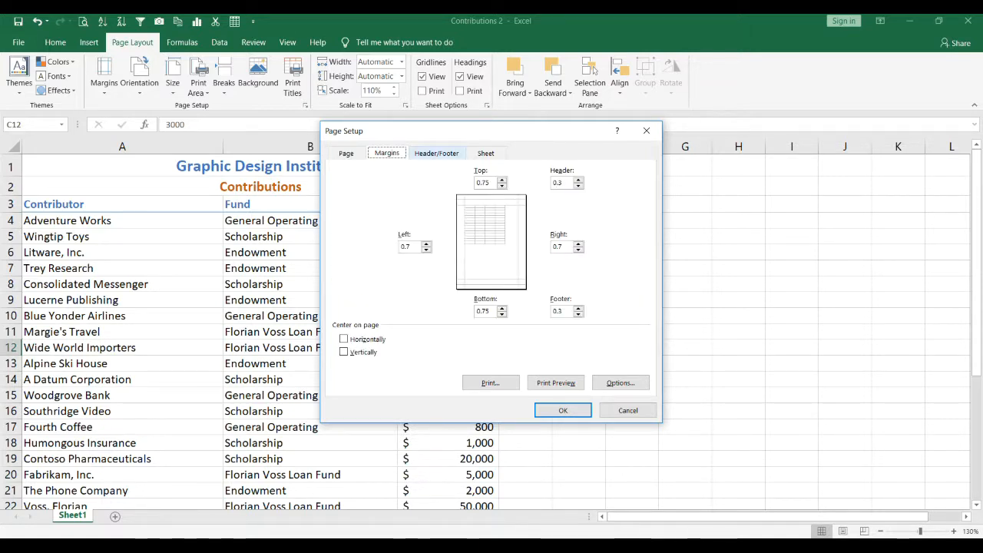
{"action": "key", "text": "Right"}
{"action": "key", "text": "Right"}
{"action": "key", "text": "Right"}
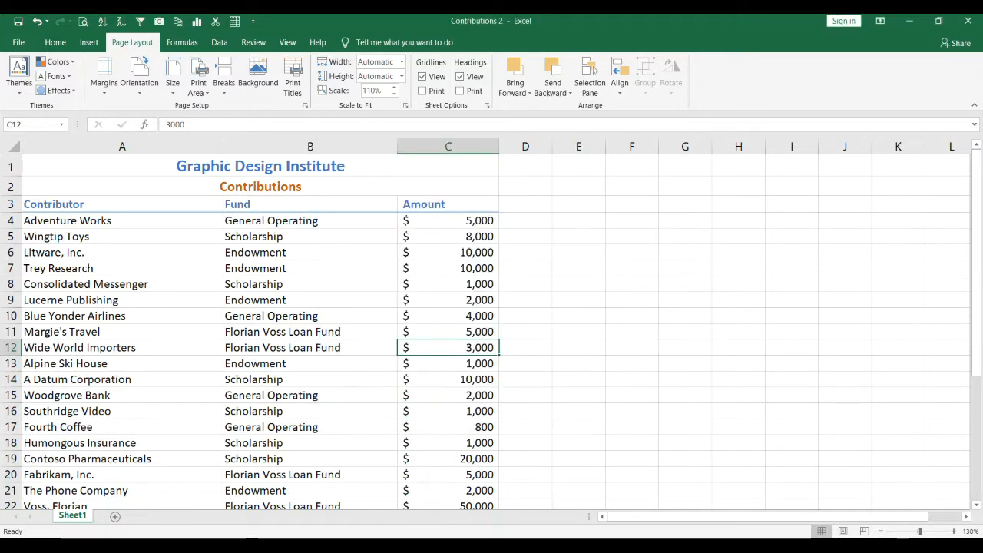
{"action": "key", "text": "Escape"}
Examine the recommended charts and the full list of chart types in Insert Chart without inserting one
{"action": "left_click", "coordinate": [182, 42]}
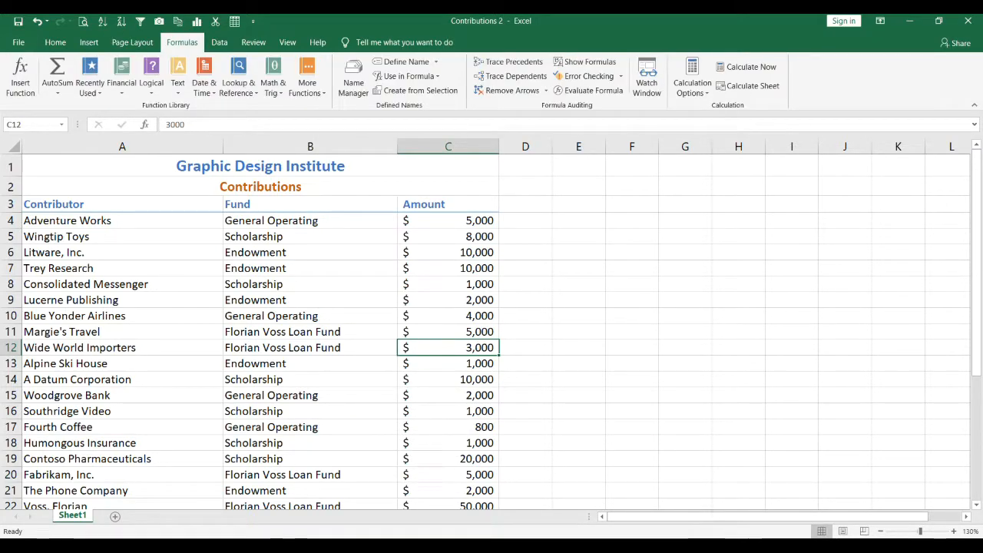
{"action": "left_click", "coordinate": [89, 42]}
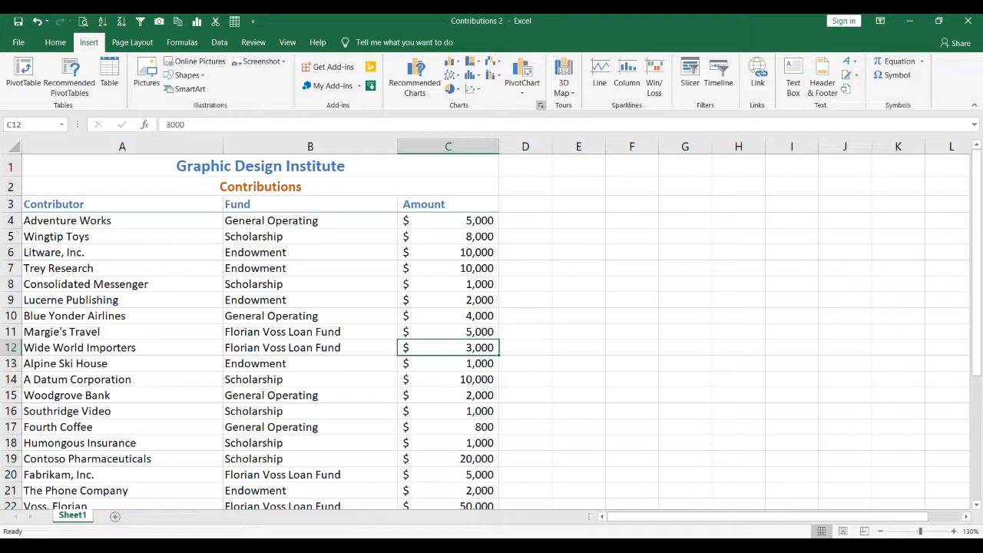
{"action": "left_click", "coordinate": [541, 105]}
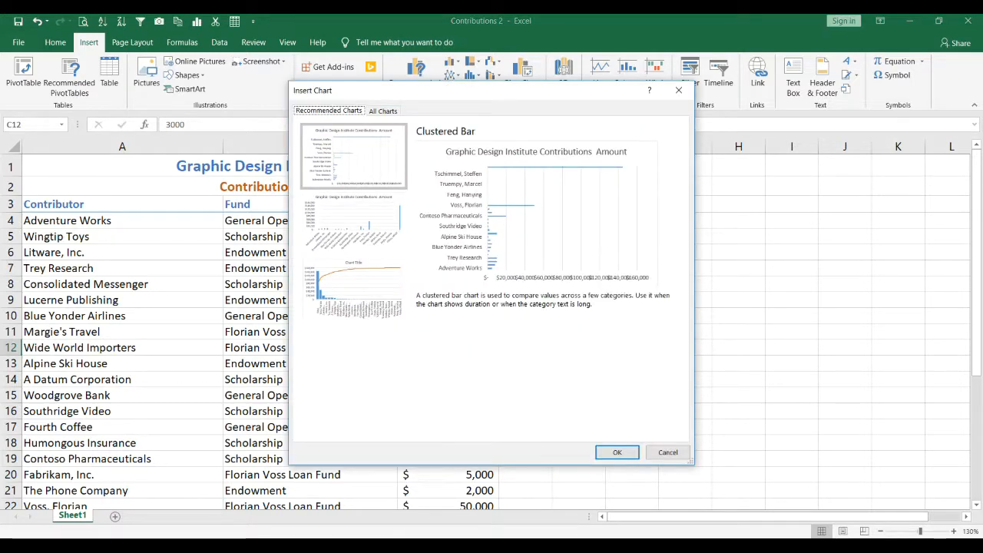
{"action": "left_click", "coordinate": [384, 111]}
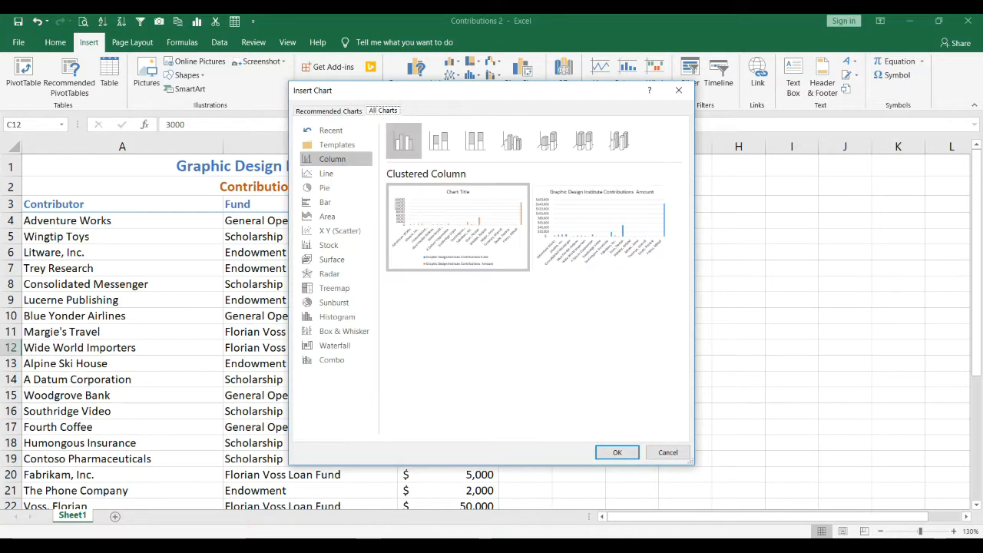
{"action": "left_click", "coordinate": [334, 159]}
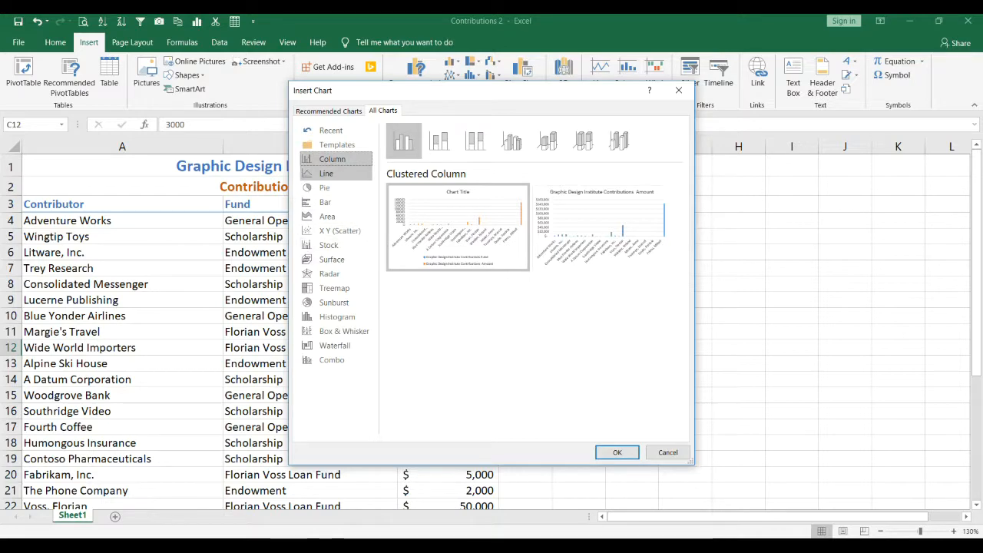
{"action": "left_click", "coordinate": [667, 452]}
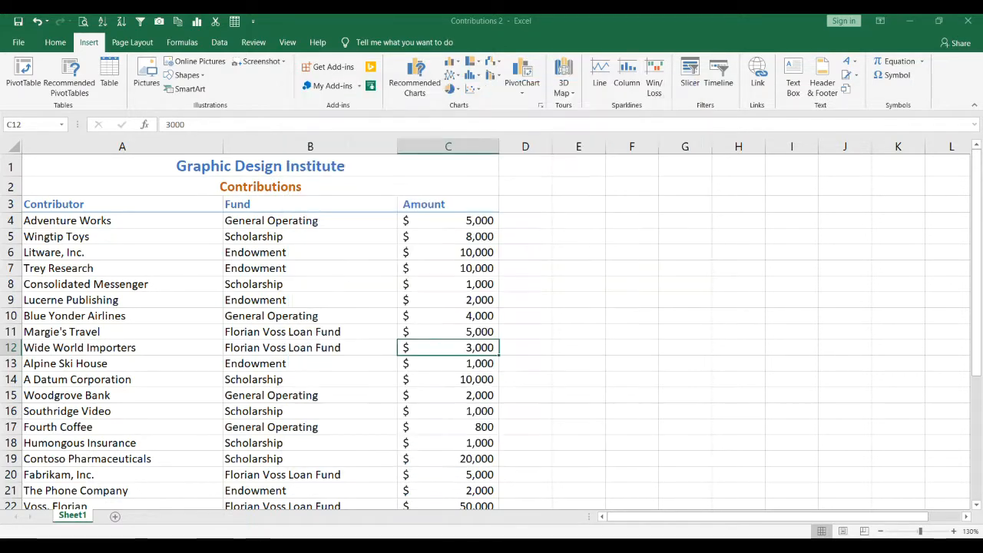
View the full font formatting options for cell C12 in Format Cells, and close them without changes
{"action": "left_click", "coordinate": [56, 42]}
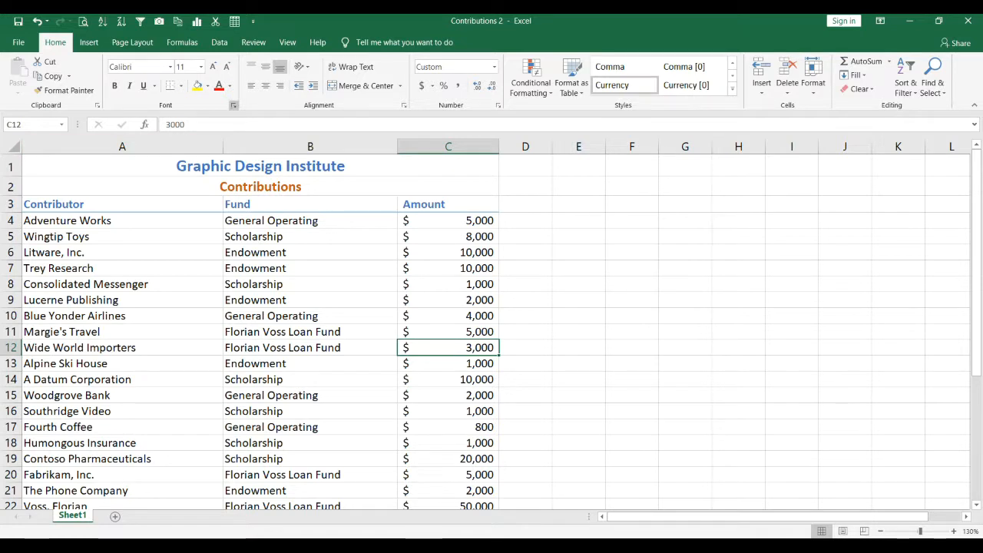
{"action": "left_click", "coordinate": [233, 105]}
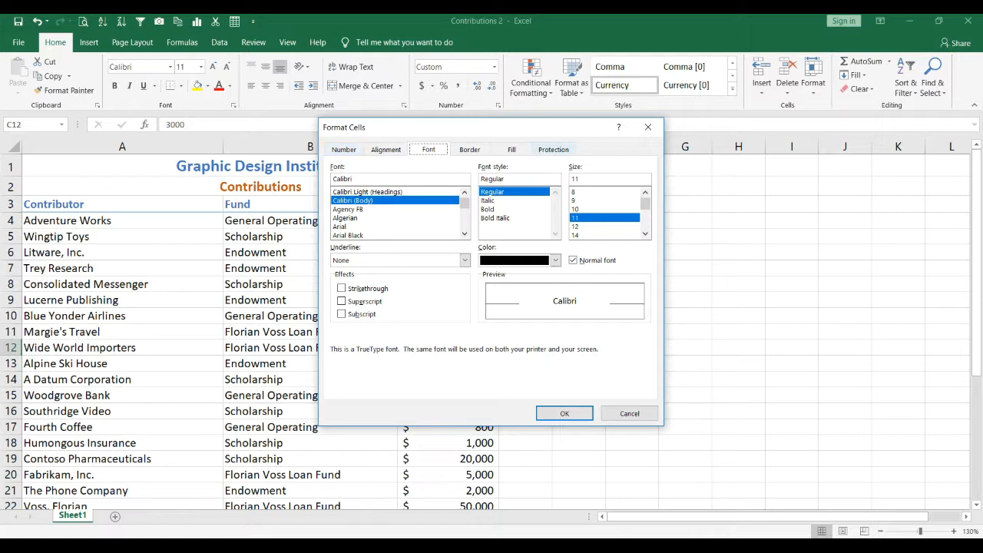
{"action": "left_click", "coordinate": [647, 126]}
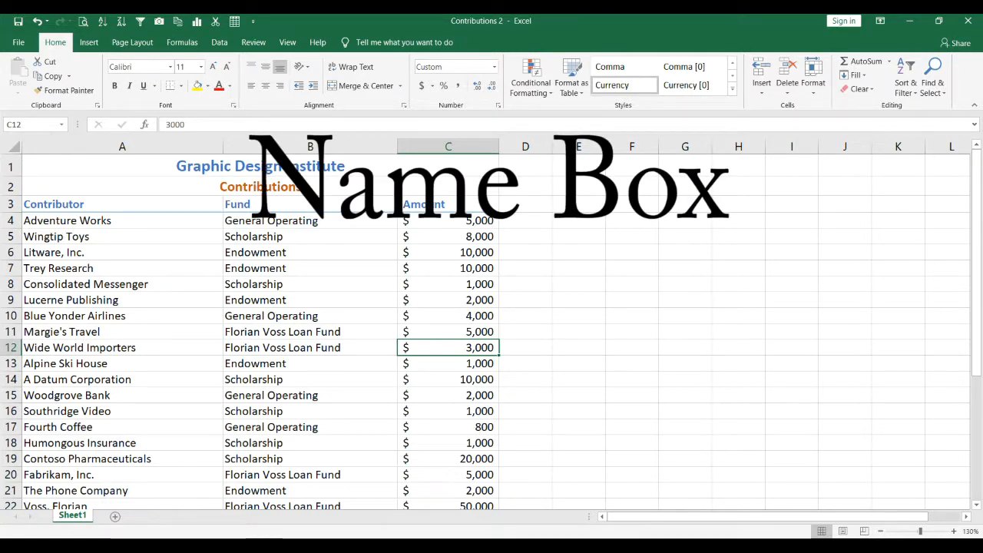
Select the single cells A6, B6 and B3 one after another to view their references
{"action": "left_click", "coordinate": [122, 252]}
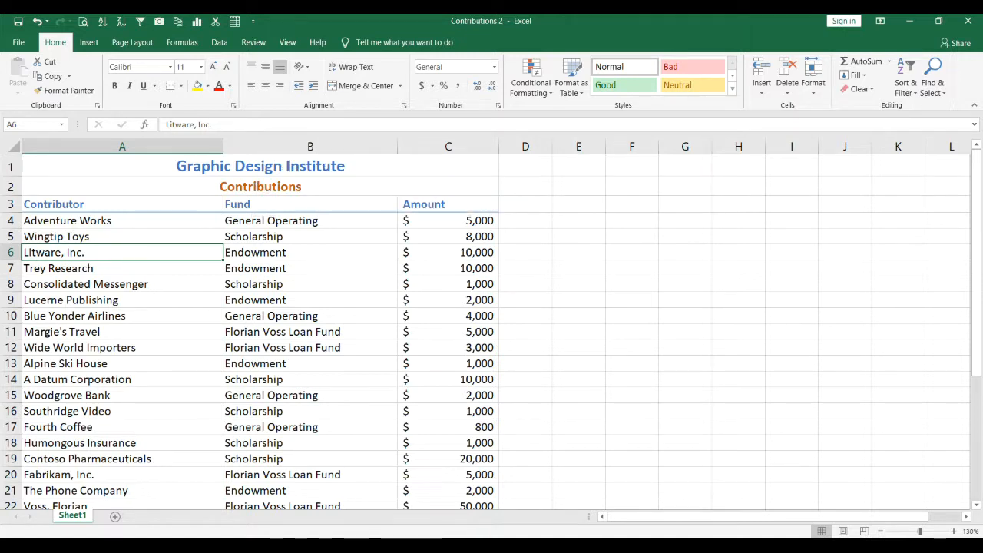
{"action": "left_click", "coordinate": [310, 252]}
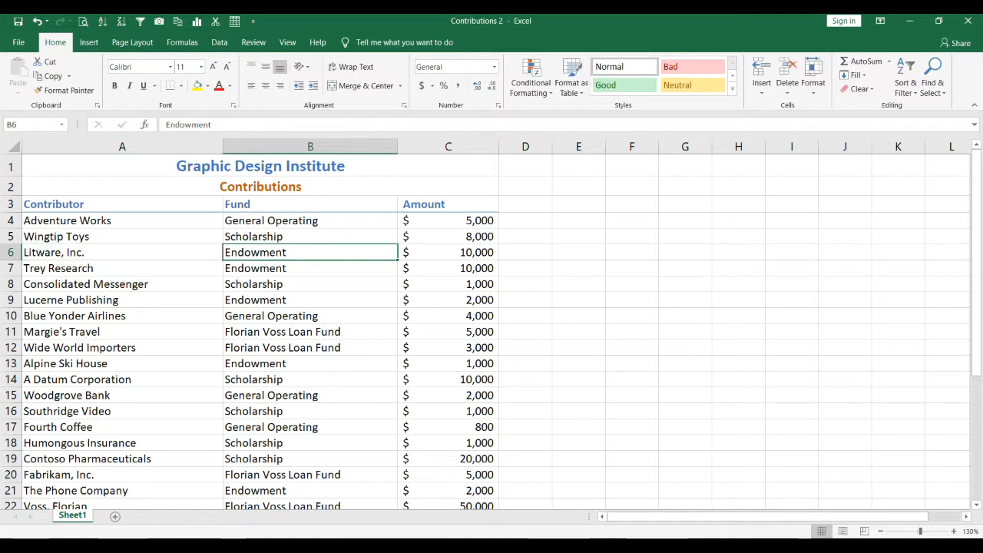
{"action": "left_click", "coordinate": [310, 205]}
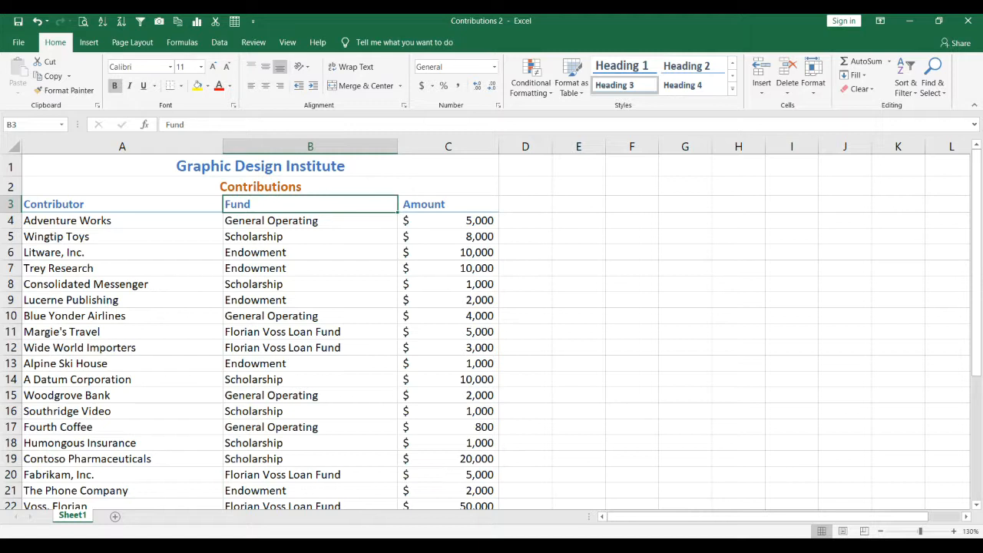
Extend the selection from B3 to C5, and select the ranges B8:B13 and B8:J19
{"action": "key", "text": "shift+Right"}
{"action": "key", "text": "shift+Down"}
{"action": "key", "text": "shift+Down"}
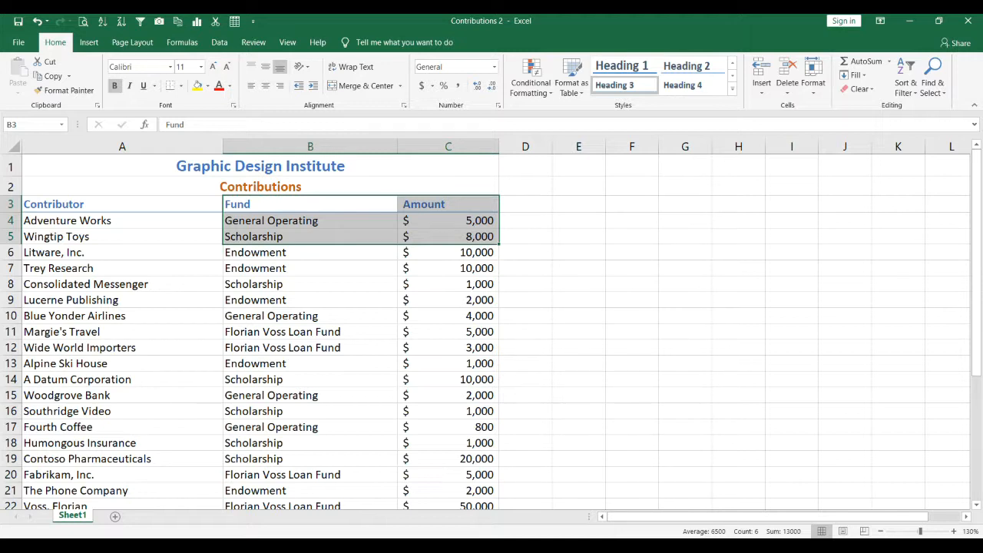
{"action": "left_click_drag", "start_coordinate": [310, 284], "coordinate": [310, 363]}
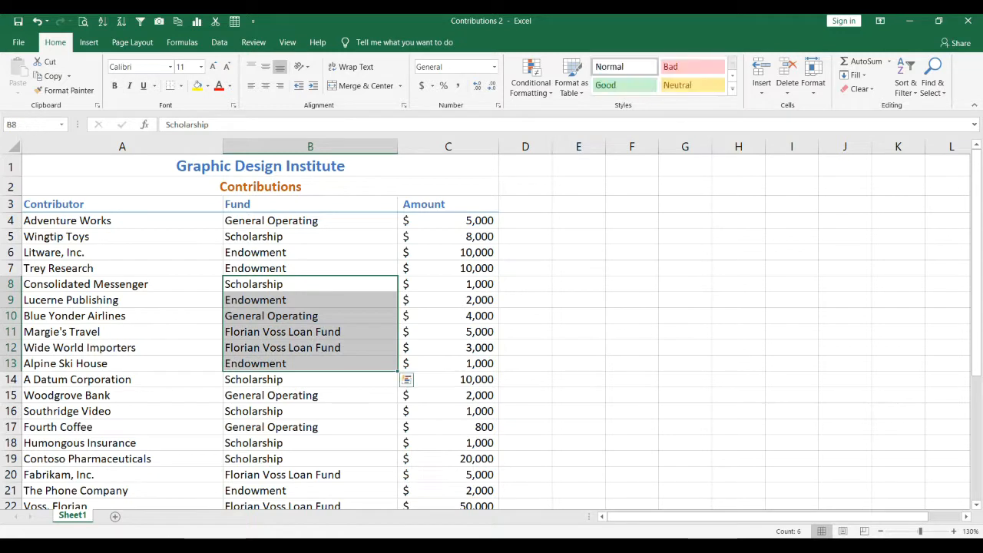
{"action": "left_click_drag", "start_coordinate": [310, 284], "coordinate": [845, 459]}
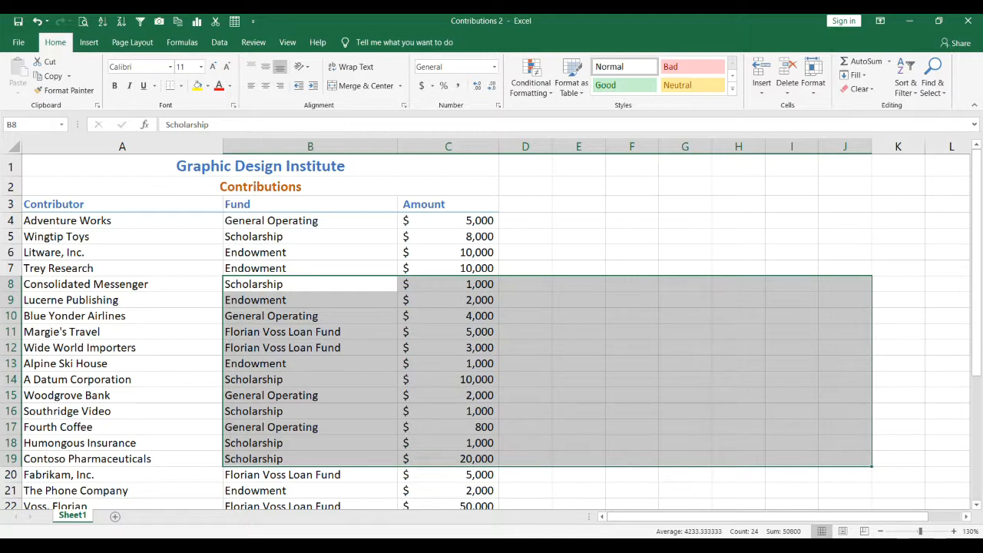
Select cells B8, B14 and B13 in the Fund column in turn to view their contents
{"action": "left_click", "coordinate": [310, 285]}
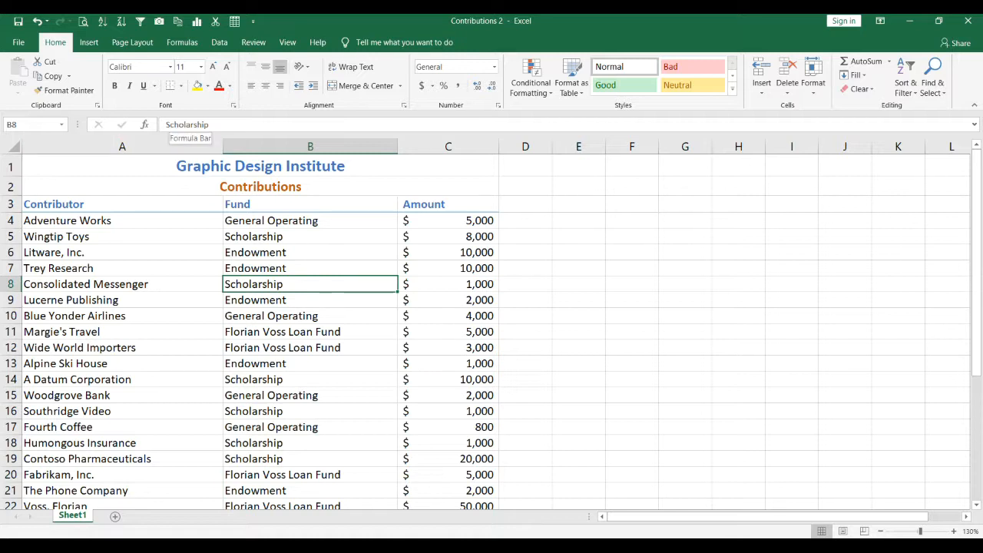
{"action": "key", "text": "shift+F4"}
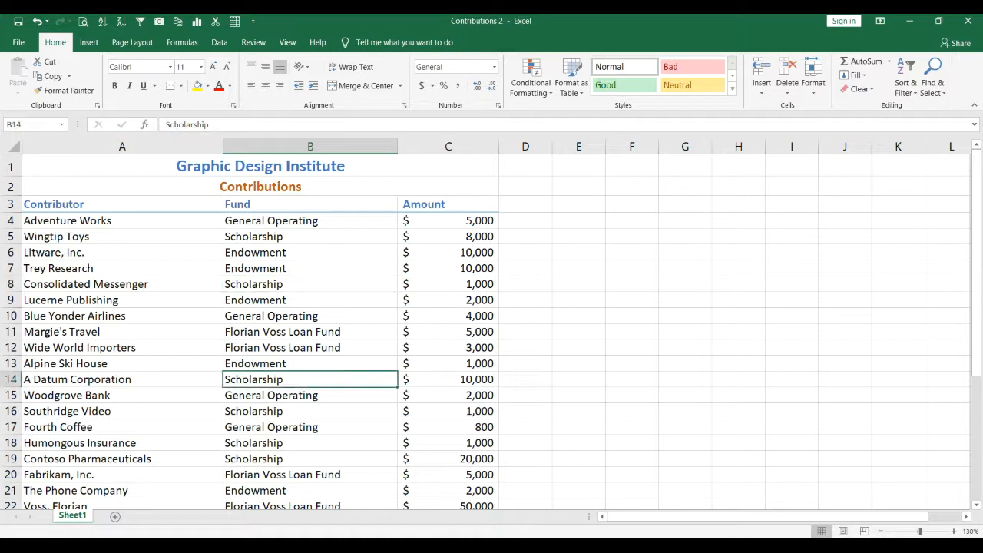
{"action": "left_click", "coordinate": [310, 363]}
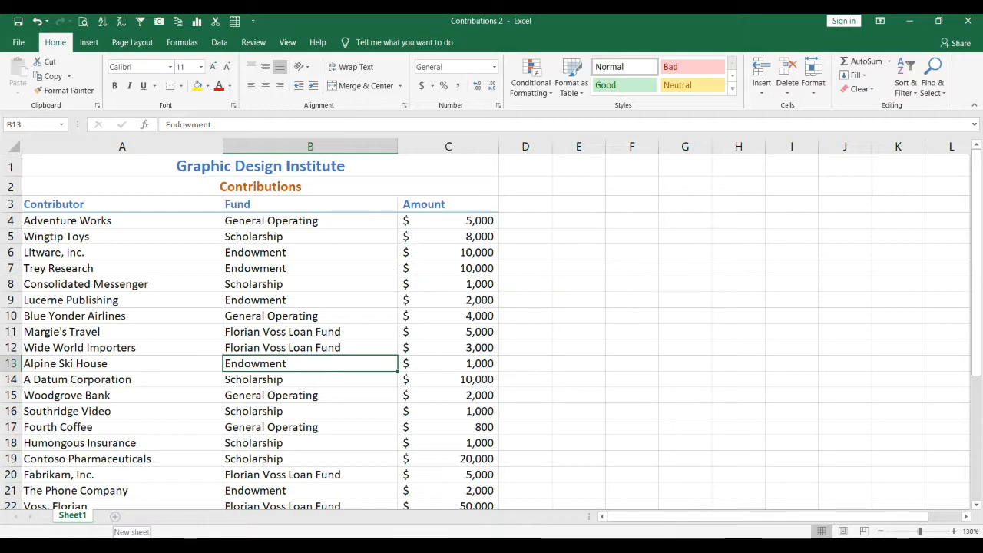
Add two new blank worksheets to the Contributions 2 workbook
{"action": "left_click", "coordinate": [115, 516]}
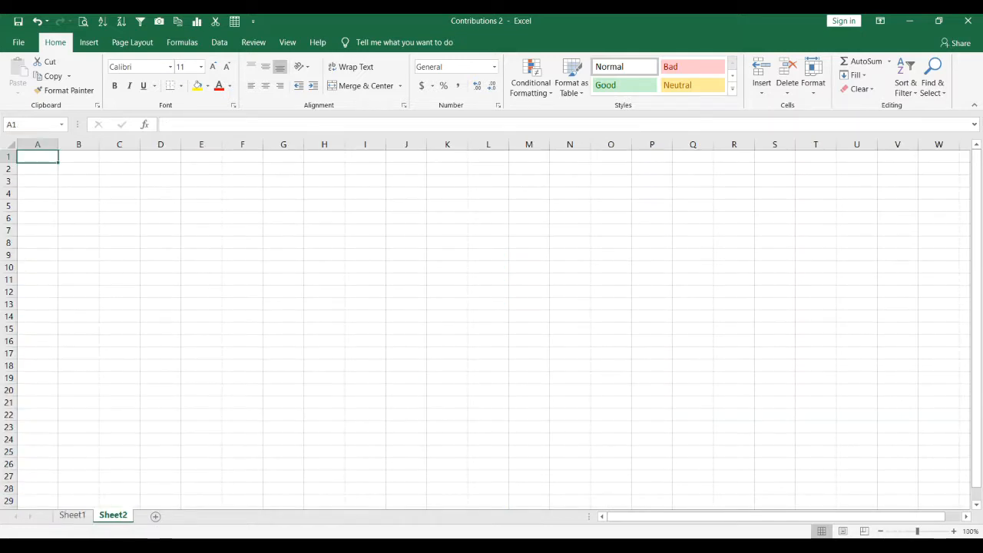
{"action": "left_click", "coordinate": [155, 516]}
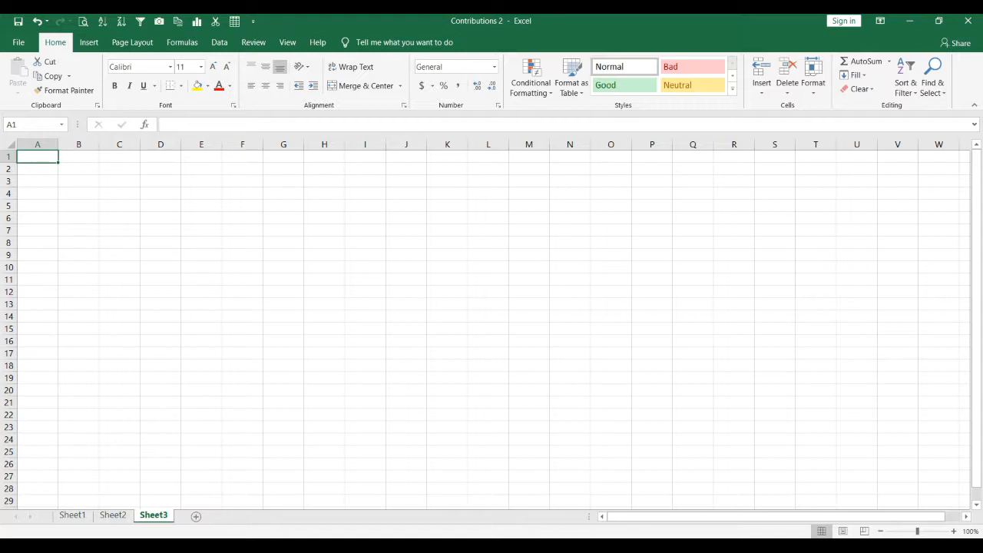
Delete the blank worksheets Sheet3 and Sheet2 from the workbook
{"action": "right_click", "coordinate": [153, 515]}
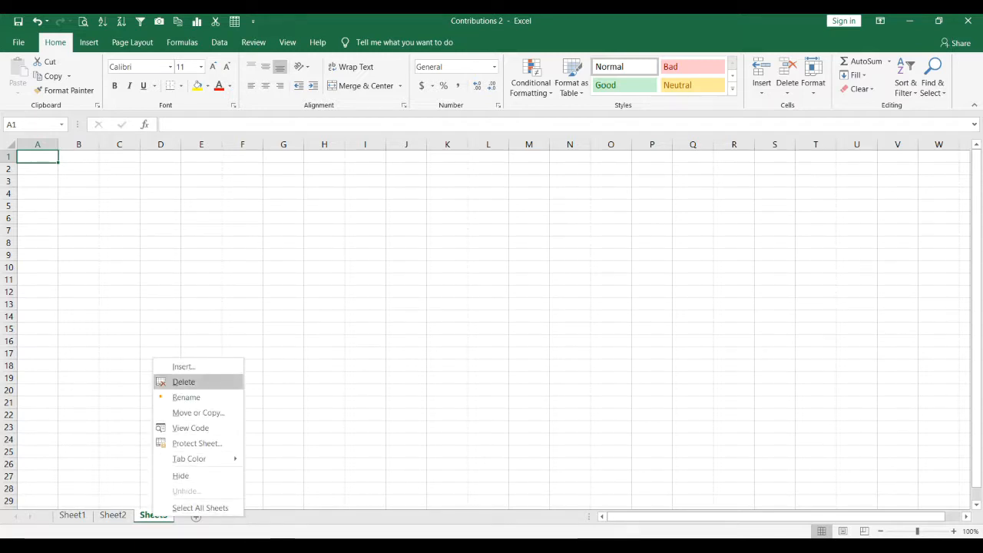
{"action": "left_click", "coordinate": [183, 381]}
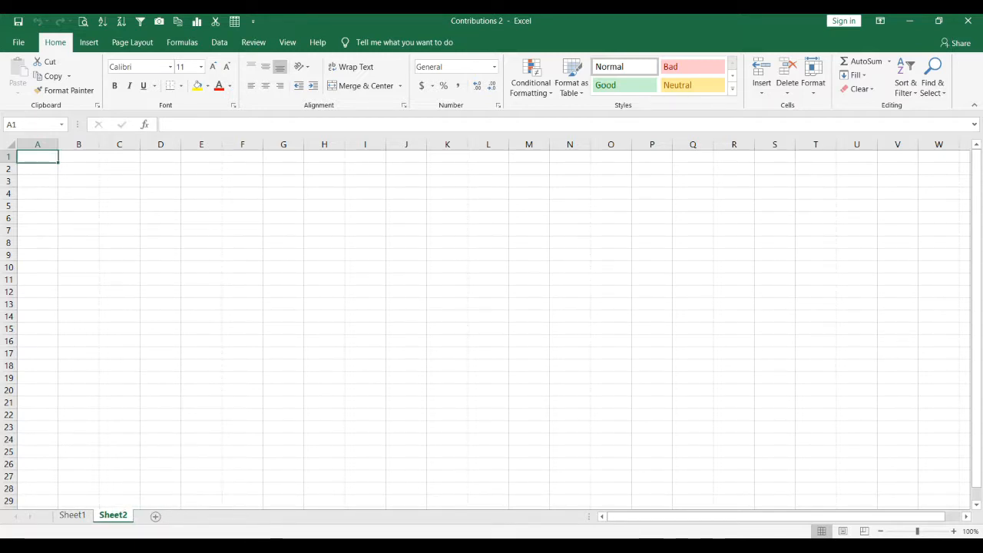
{"action": "right_click", "coordinate": [113, 515]}
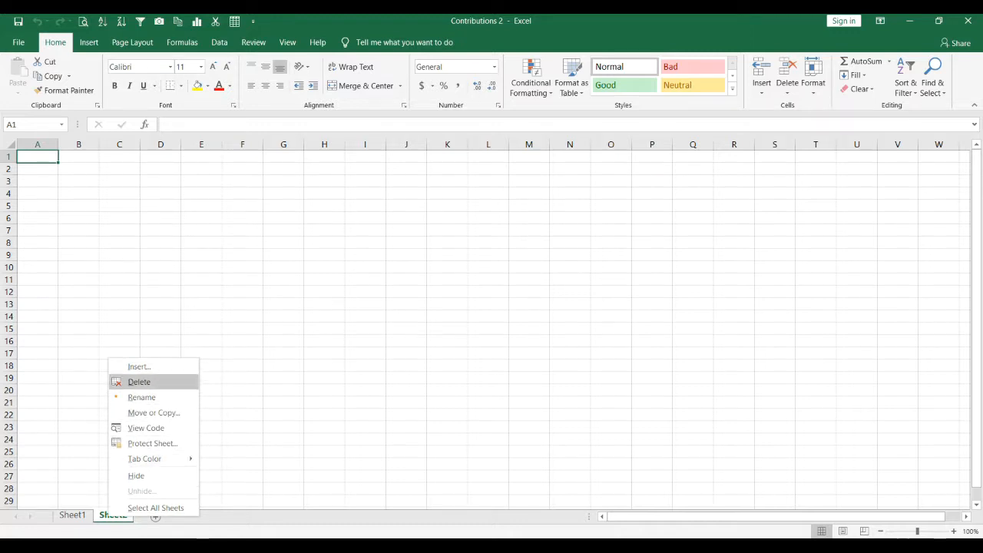
{"action": "left_click", "coordinate": [135, 382]}
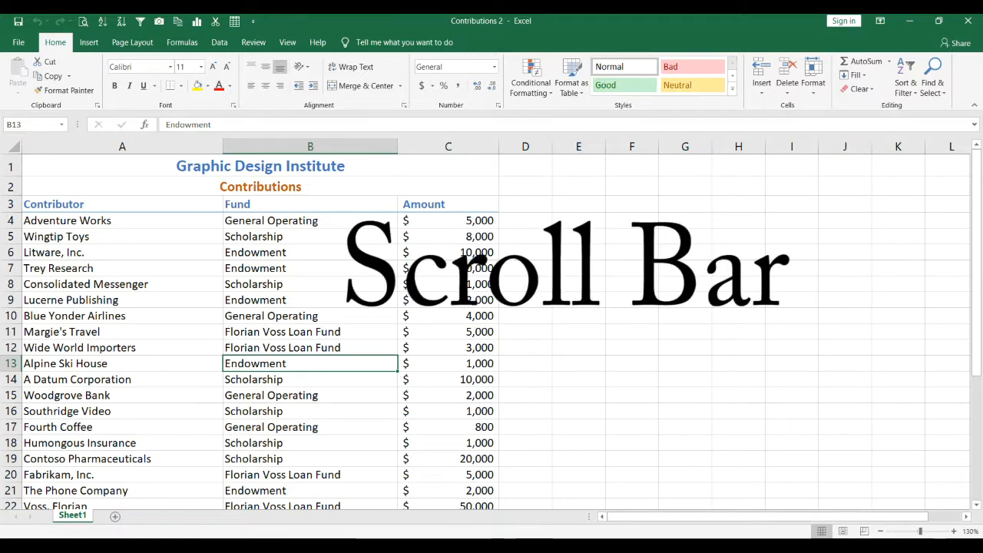
Scroll Sheet1 horizontally and back, and zoom in to 150% and back out to 130%
{"action": "left_click", "coordinate": [966, 516]}
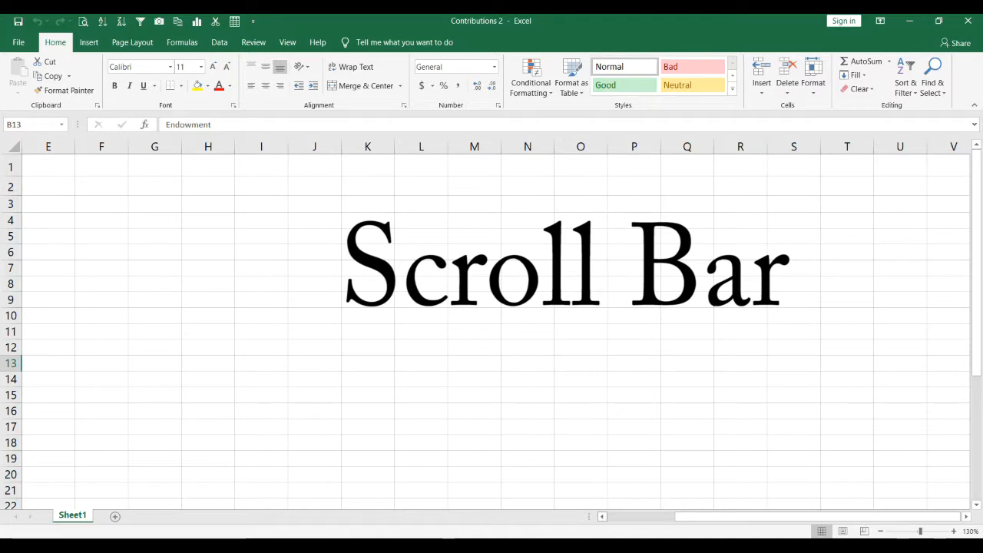
{"action": "left_click", "coordinate": [602, 517]}
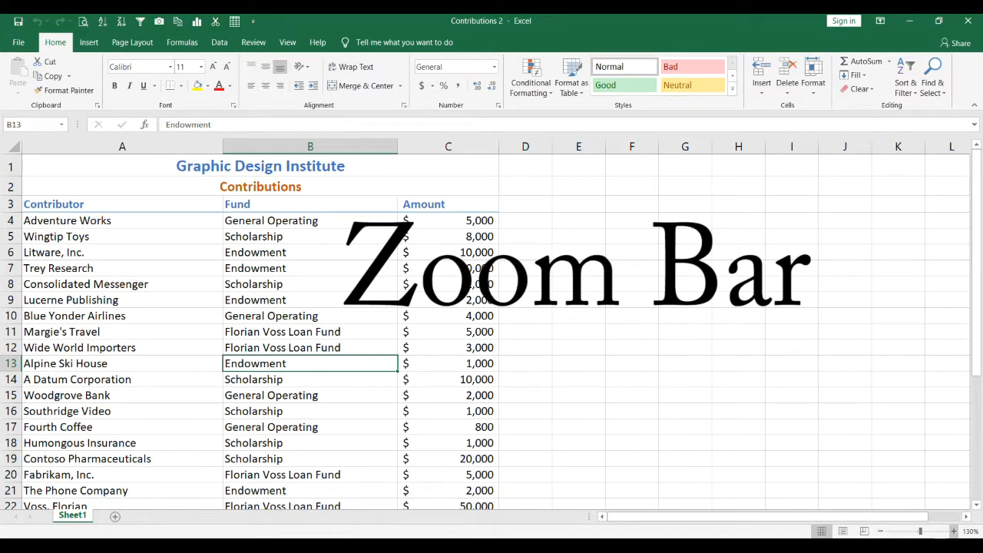
{"action": "left_click", "coordinate": [953, 531]}
{"action": "left_click", "coordinate": [954, 530]}
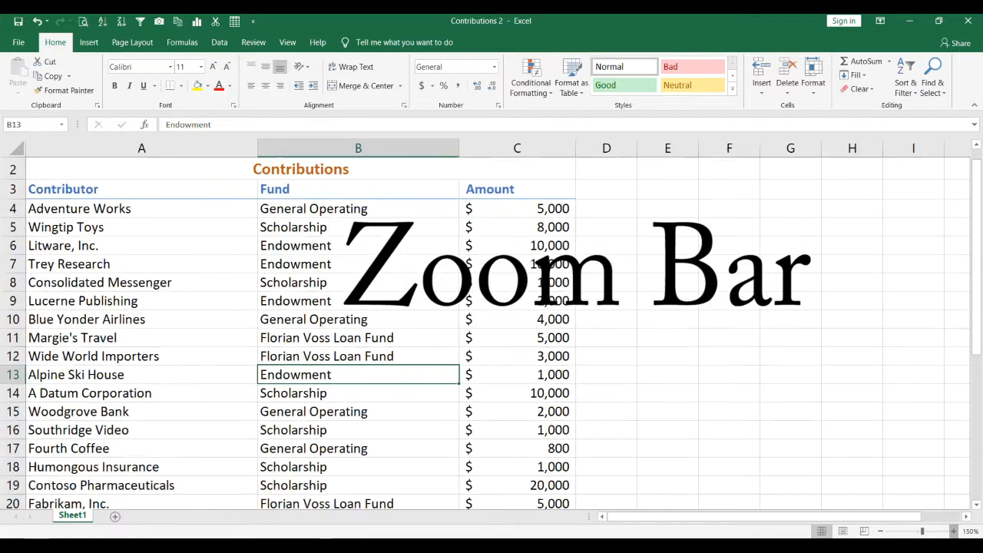
{"action": "left_click", "coordinate": [880, 531]}
{"action": "left_click", "coordinate": [881, 530]}
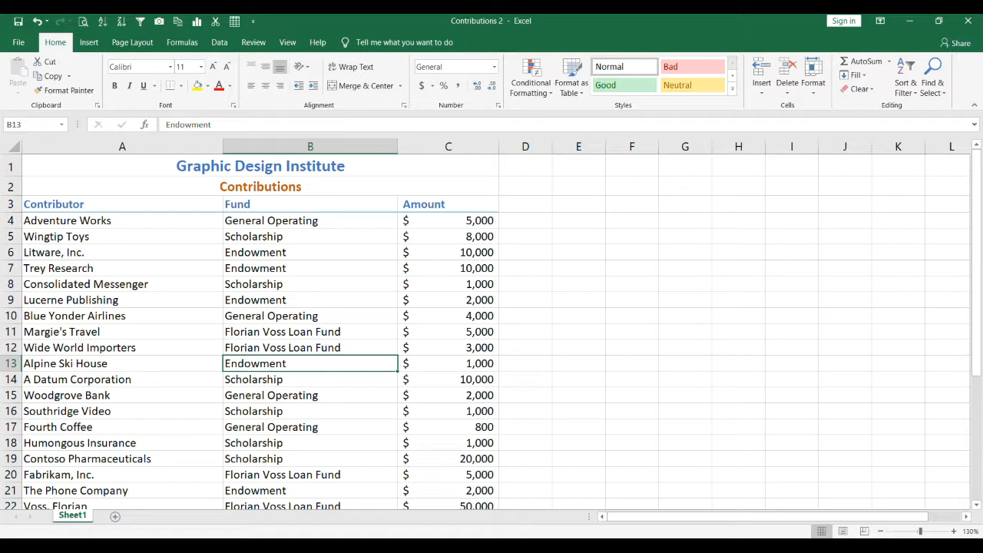
Starting from cell A1, jump to the last row of column A and back, and to the last column XFD and back
{"action": "left_click", "coordinate": [310, 220]}
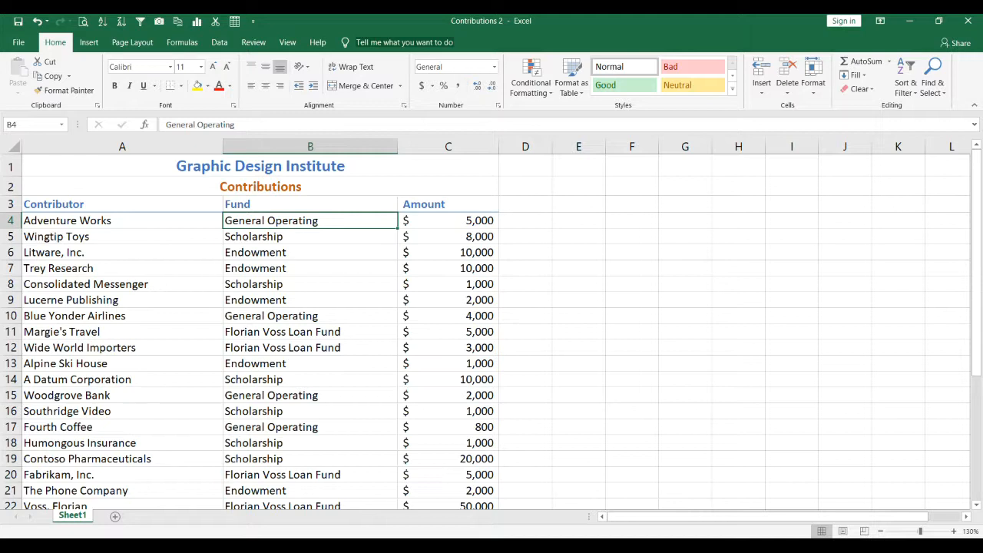
{"action": "key", "text": "ctrl+Home"}
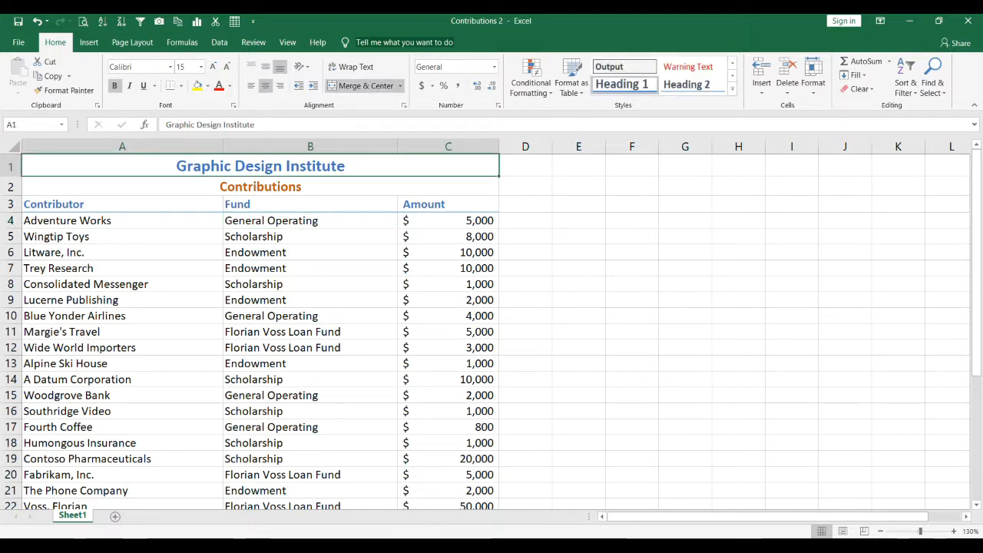
{"action": "key", "text": "ctrl+Down"}
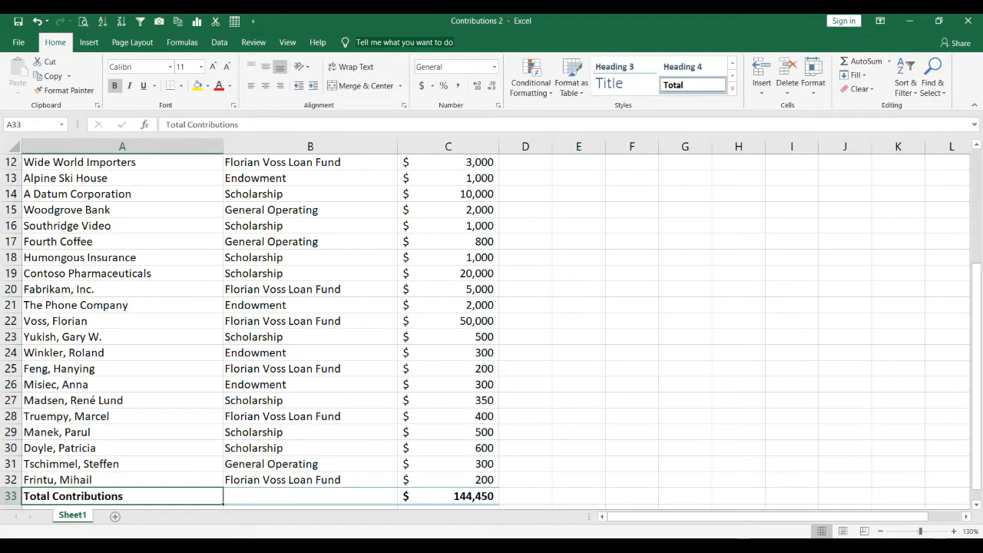
{"action": "key", "text": "ctrl+Down"}
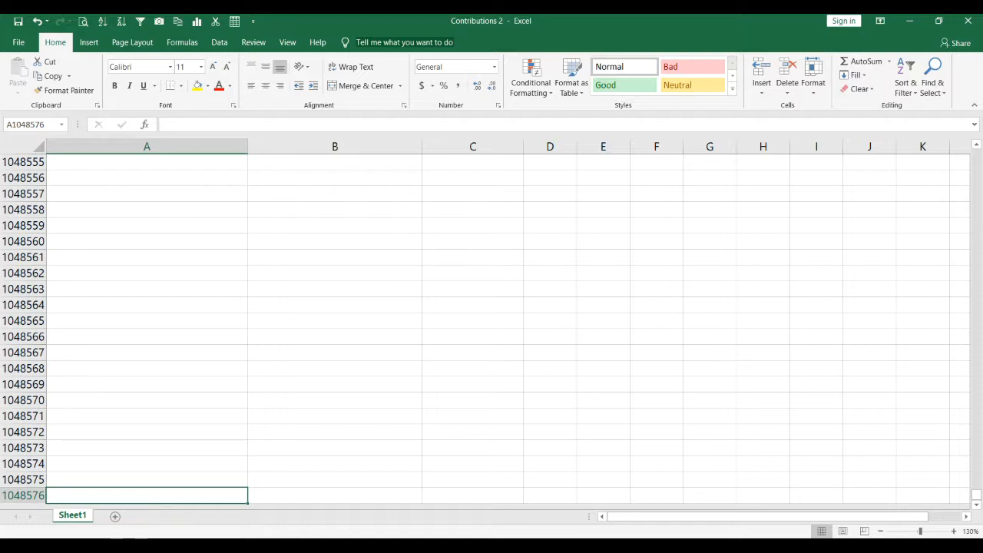
{"action": "key", "text": "ctrl+Up"}
{"action": "key", "text": "ctrl+Up"}
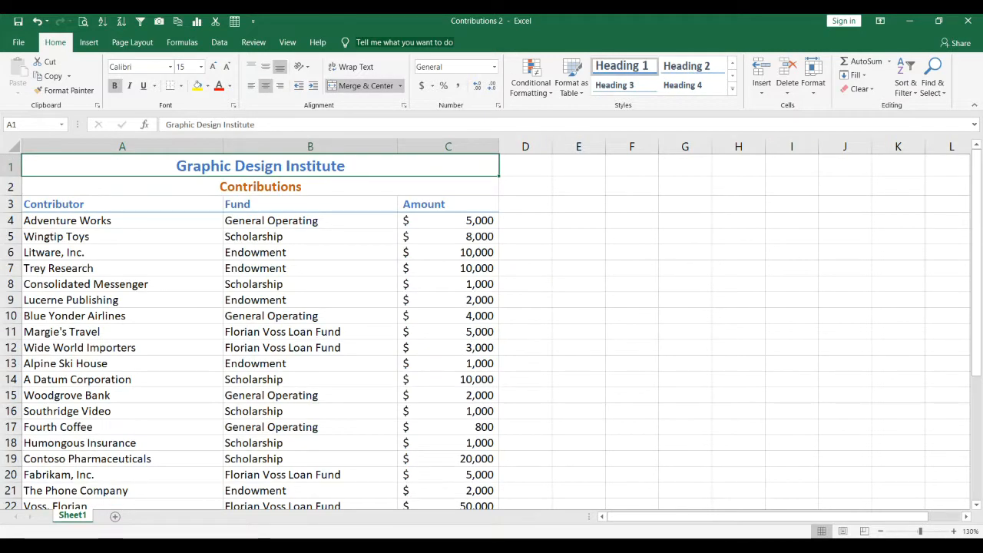
{"action": "key", "text": "ctrl+Right"}
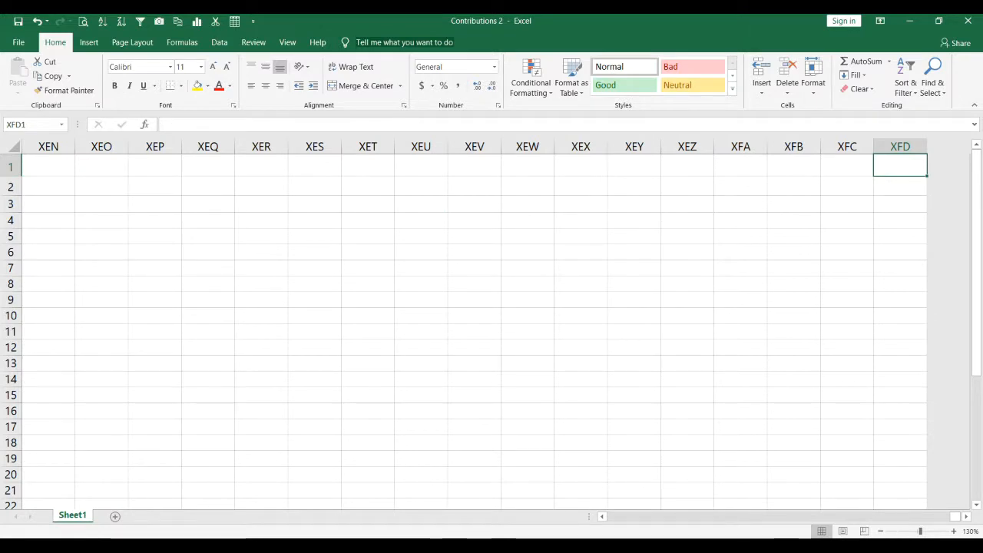
{"action": "key", "text": "ctrl+Left"}
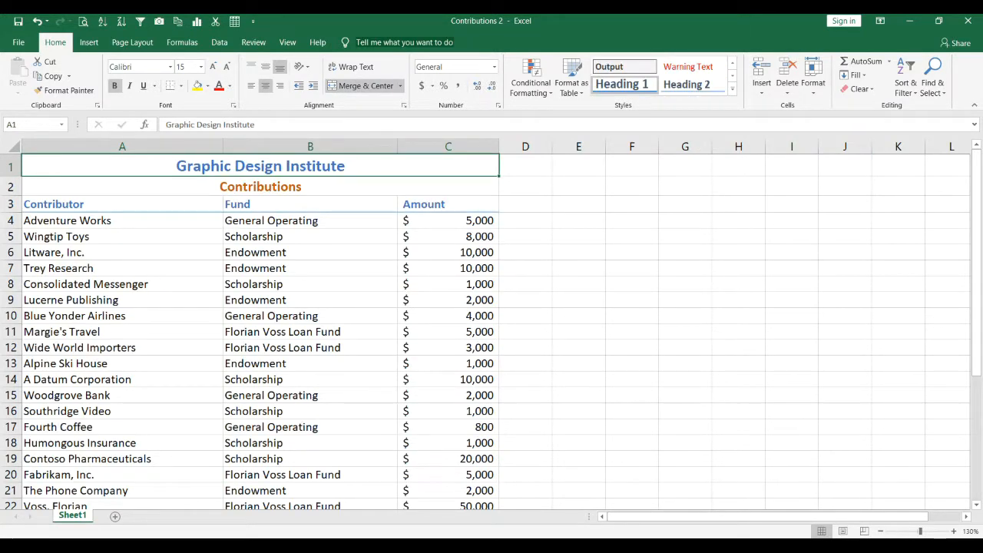
Scroll the sheet horizontally past column Z to view the empty columns, and return to column A
{"action": "left_click", "coordinate": [966, 517]}
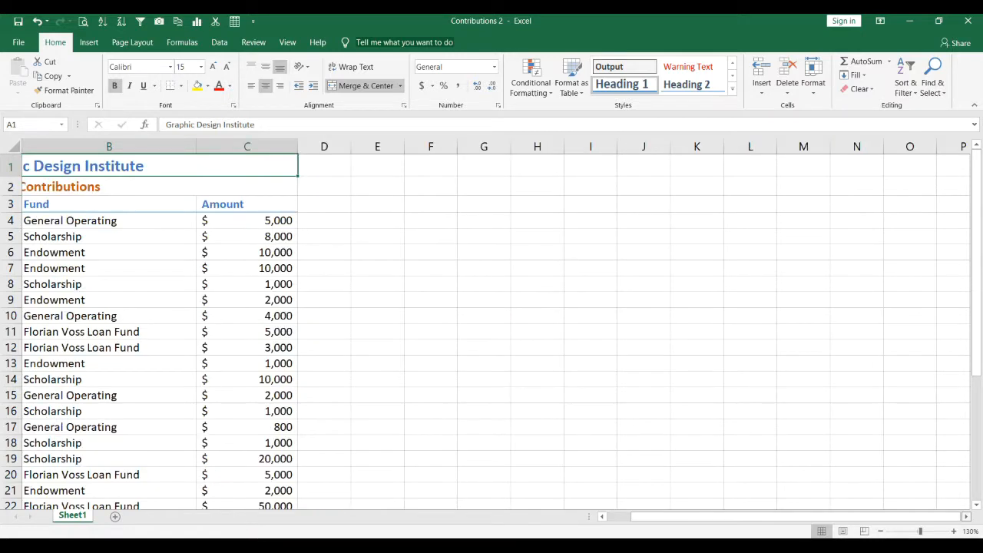
{"action": "left_click", "coordinate": [966, 517]}
{"action": "left_click", "coordinate": [966, 516]}
{"action": "left_click", "coordinate": [966, 517]}
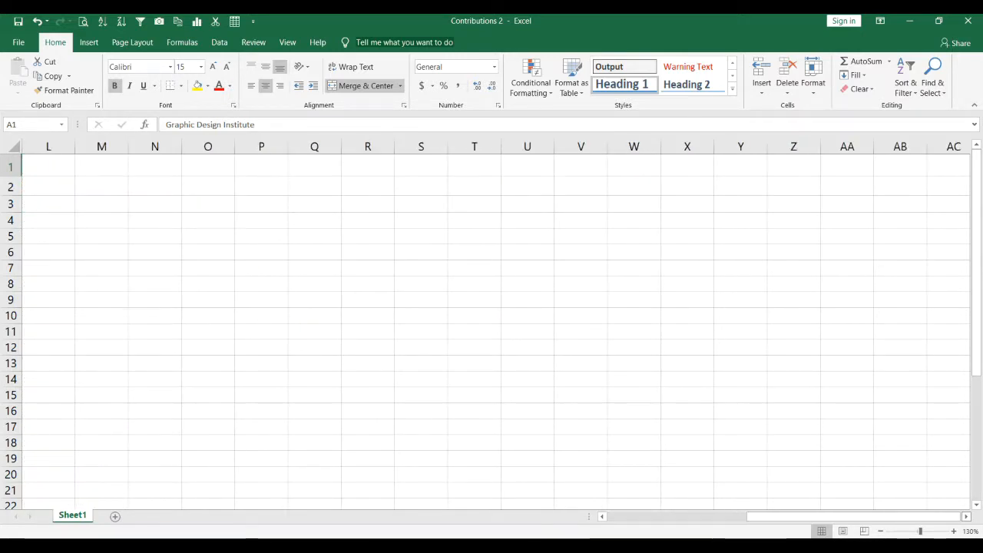
{"action": "left_click", "coordinate": [966, 517]}
{"action": "left_click", "coordinate": [966, 516]}
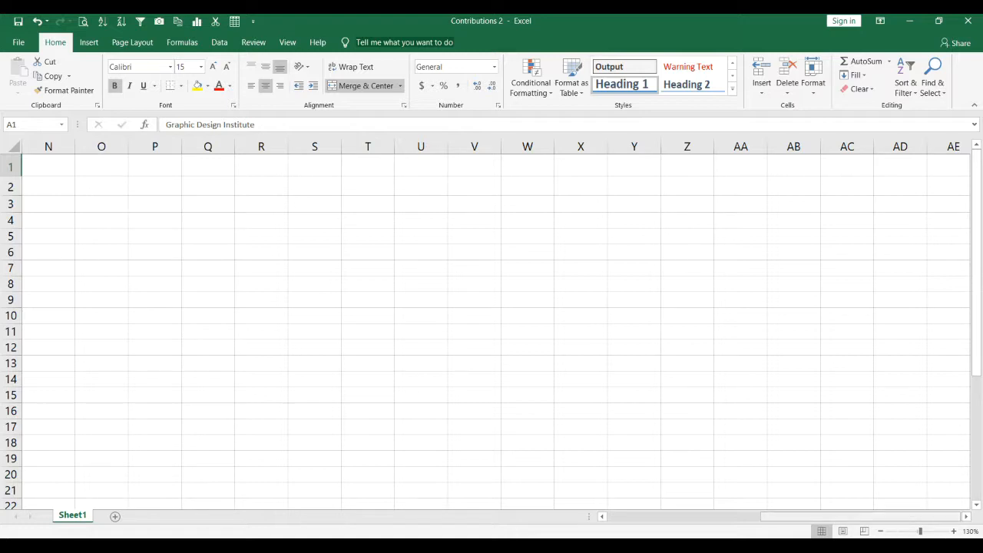
{"action": "left_click_drag", "start_coordinate": [844, 516], "coordinate": [844, 516]}
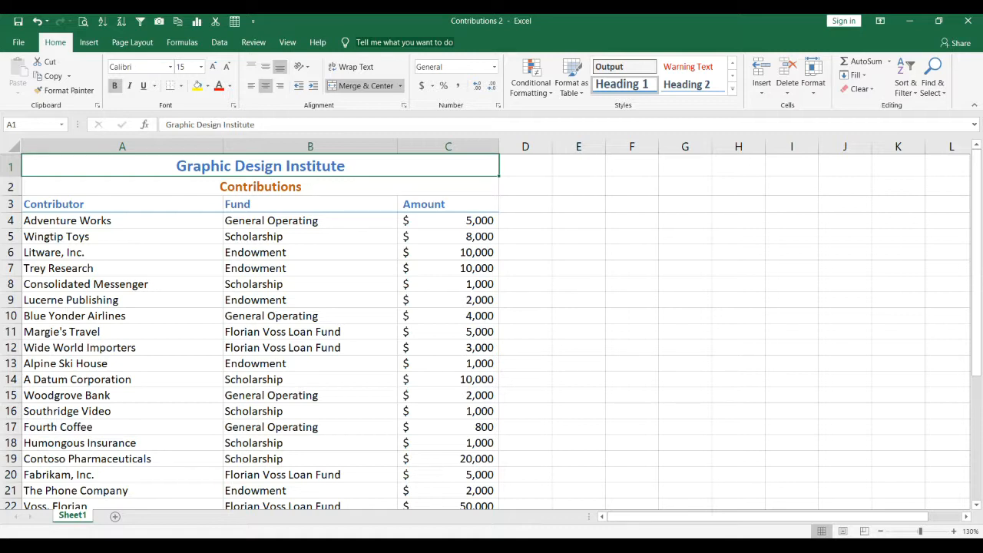
Enter the title Graphic Design Institute in cell E1 and the subtitle Contributions in cell E2
{"action": "left_click", "coordinate": [578, 166]}
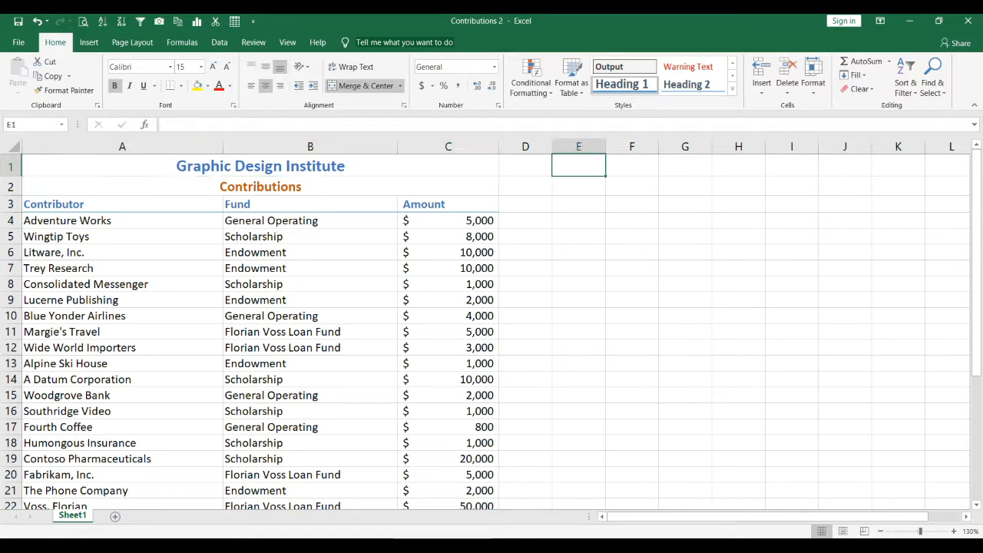
{"action": "left_click", "coordinate": [260, 166]}
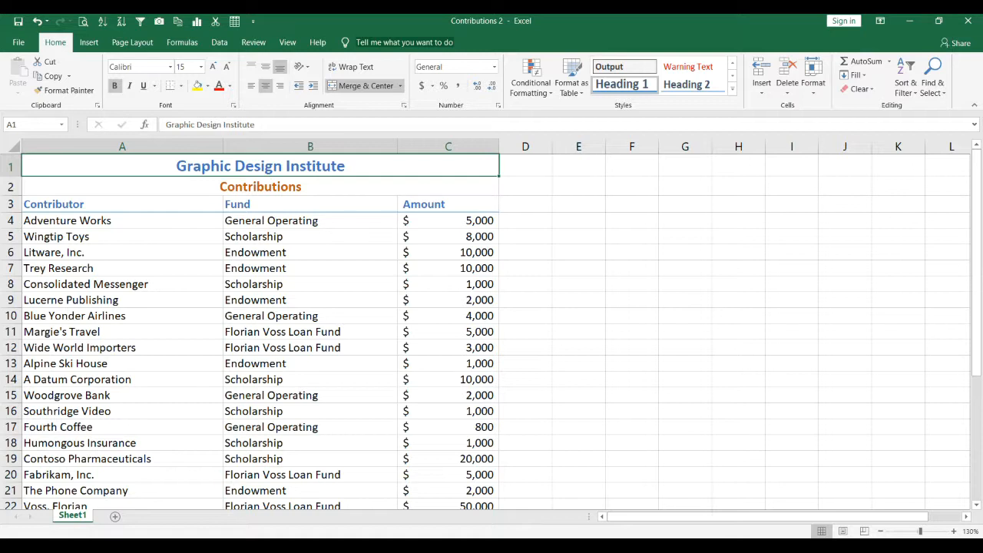
{"action": "left_click", "coordinate": [578, 166]}
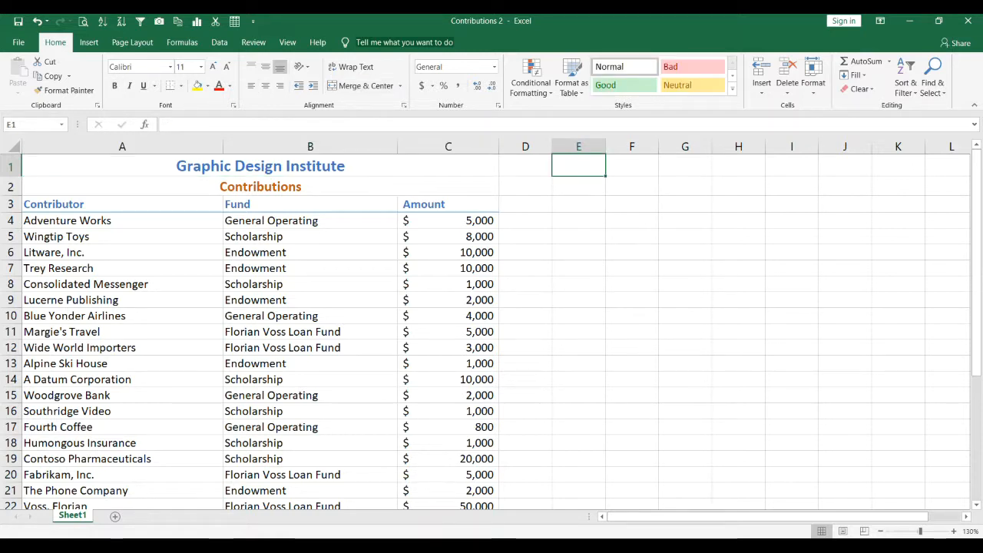
{"action": "type", "text": "Graphic "}
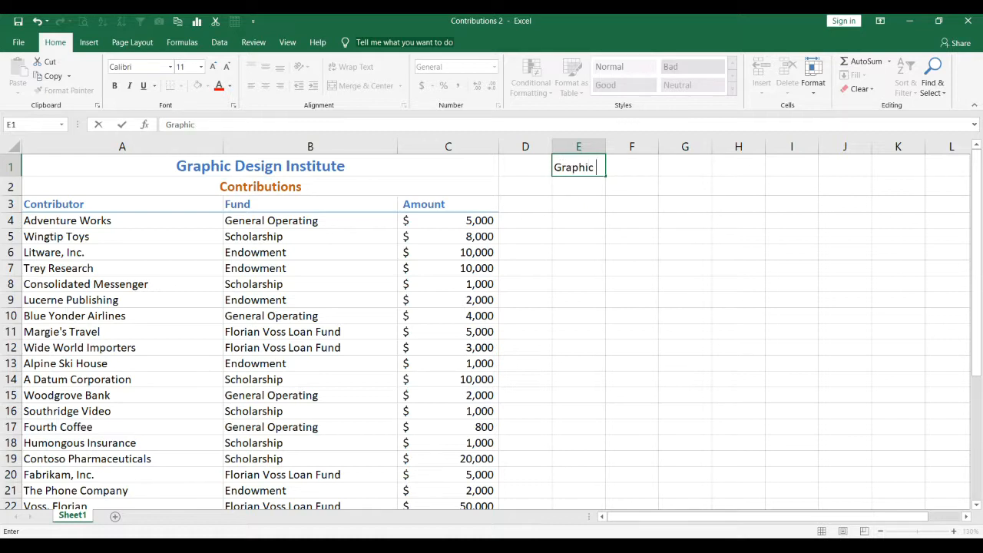
{"action": "type", "text": "Design Institu"}
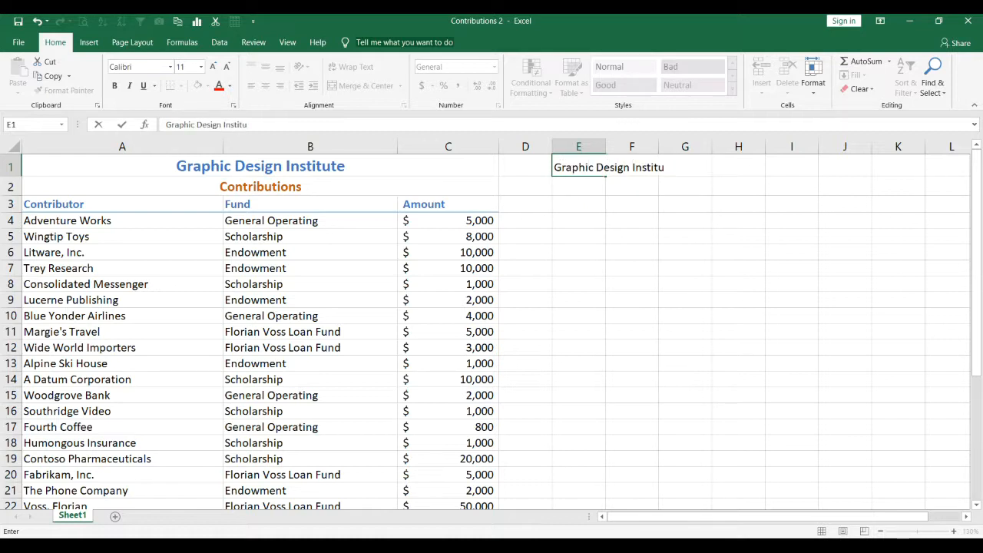
{"action": "type", "text": "te"}
{"action": "key", "text": "Return"}
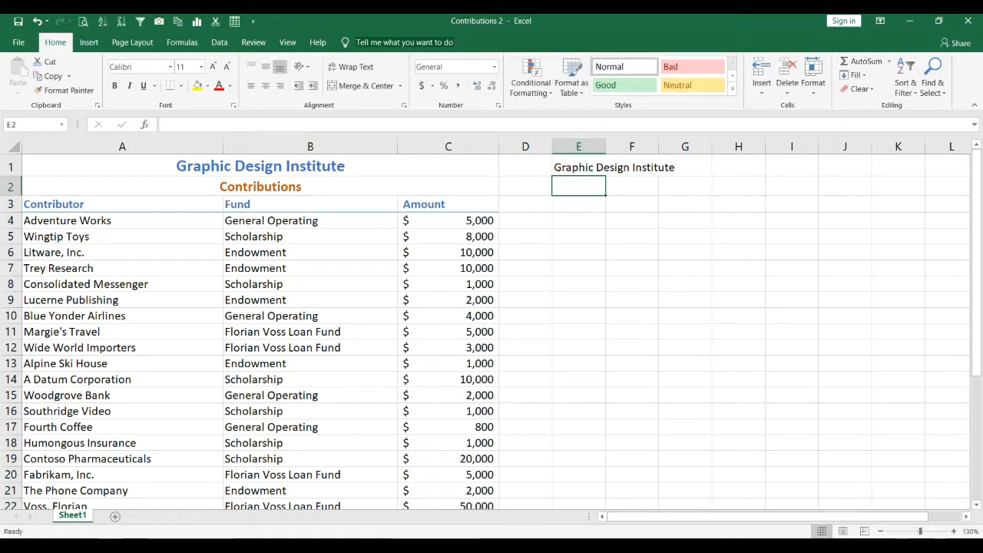
{"action": "type", "text": "Contributions"}
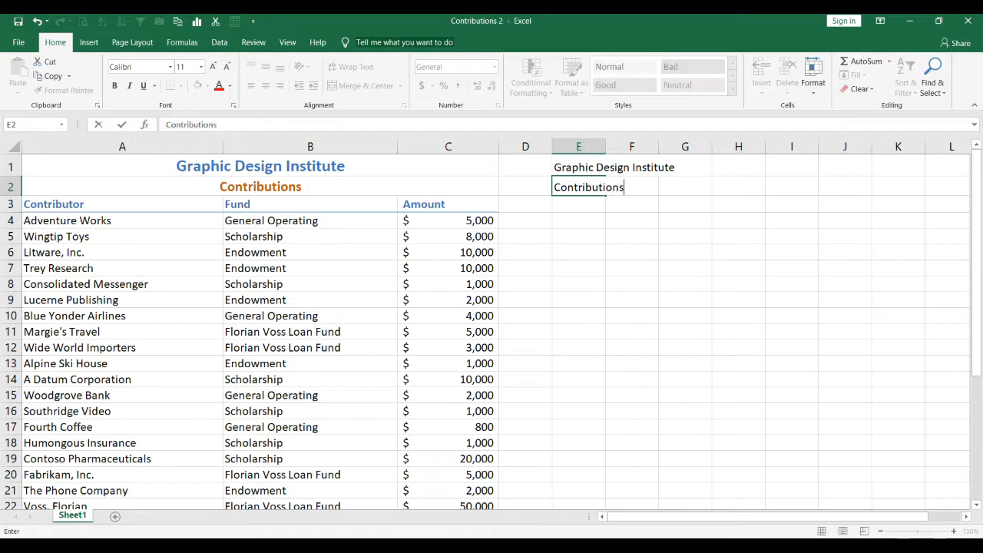
{"action": "key", "text": "Return"}
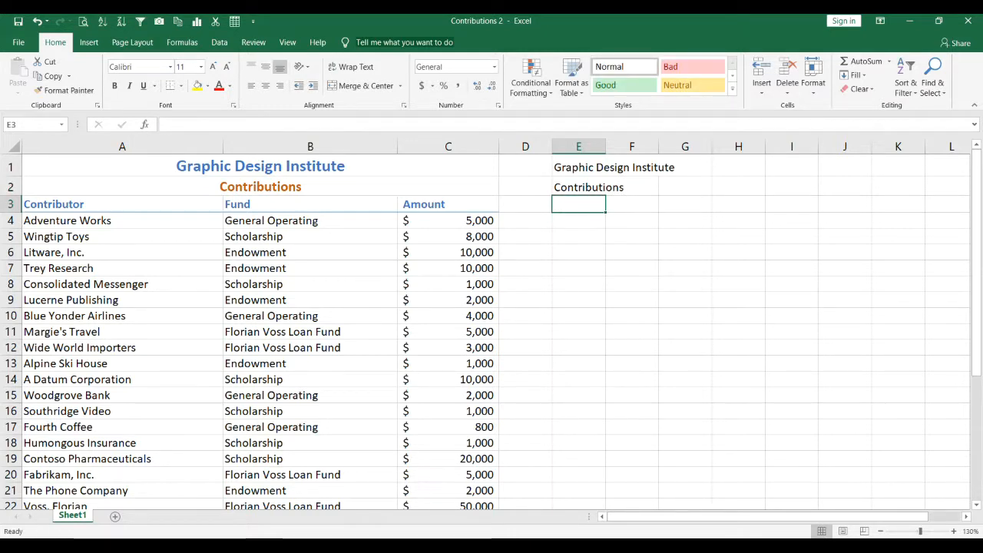
Enter the column headings Contributor, Fund and Amount in cells E3, F3 and G3
{"action": "type", "text": "Contri"}
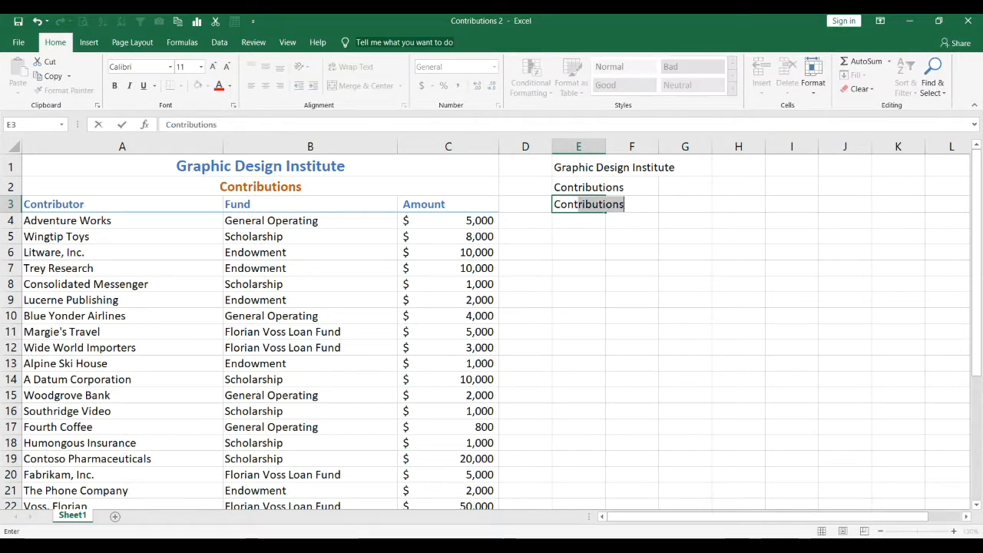
{"action": "type", "text": "butor"}
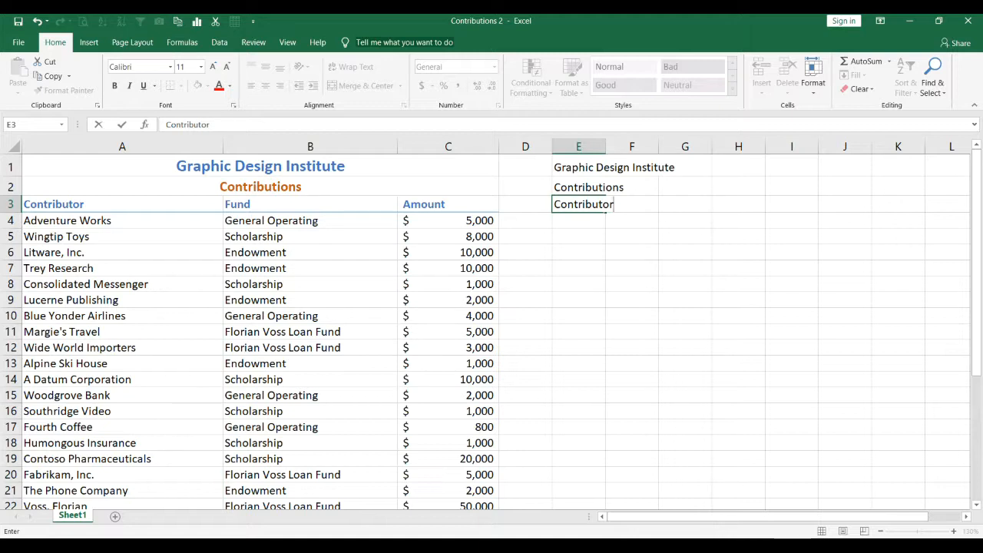
{"action": "key", "text": "Tab"}
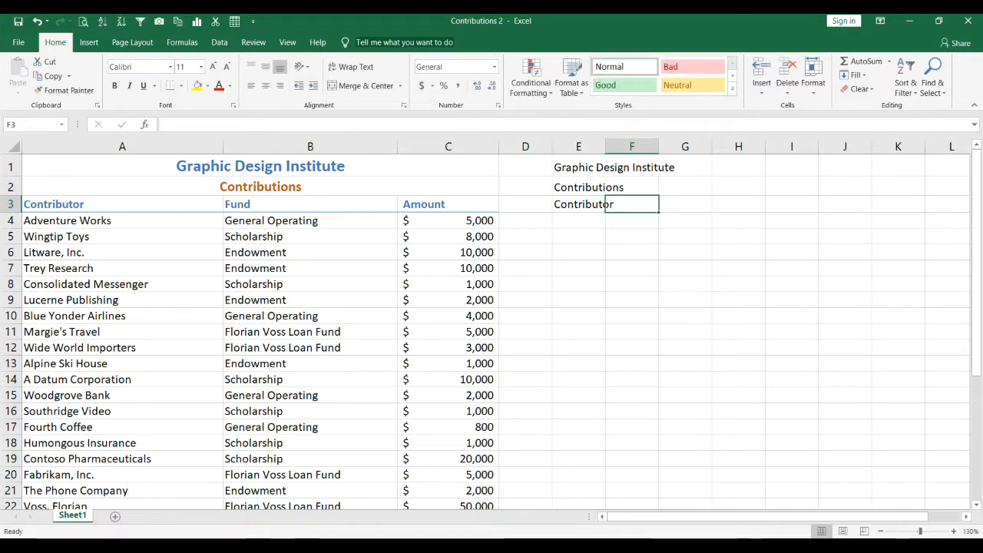
{"action": "type", "text": "Fund"}
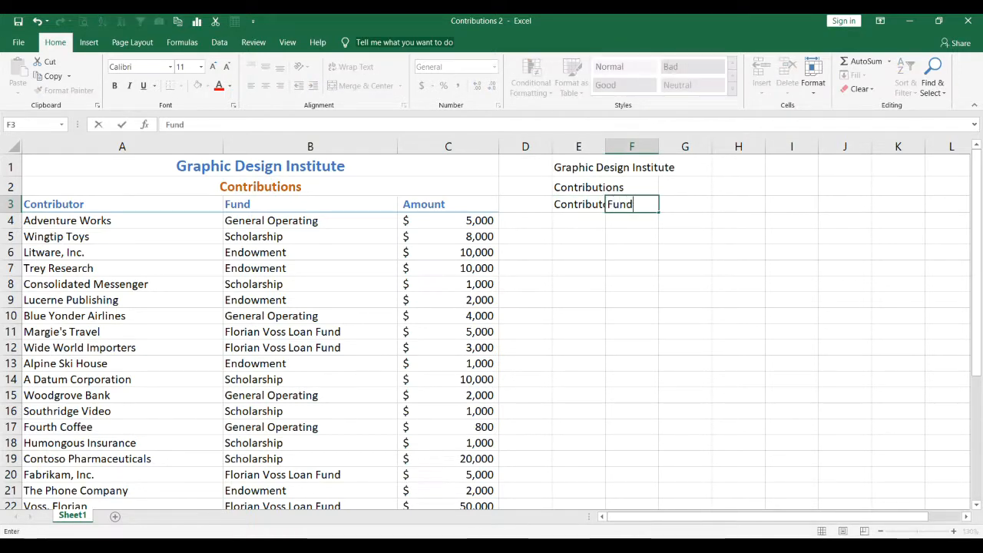
{"action": "key", "text": "Tab"}
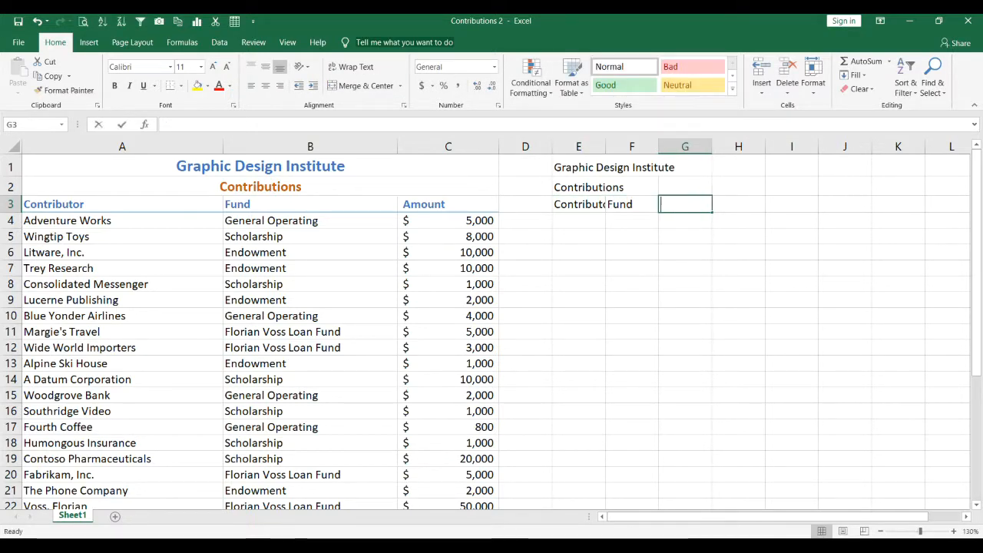
{"action": "type", "text": "Amount"}
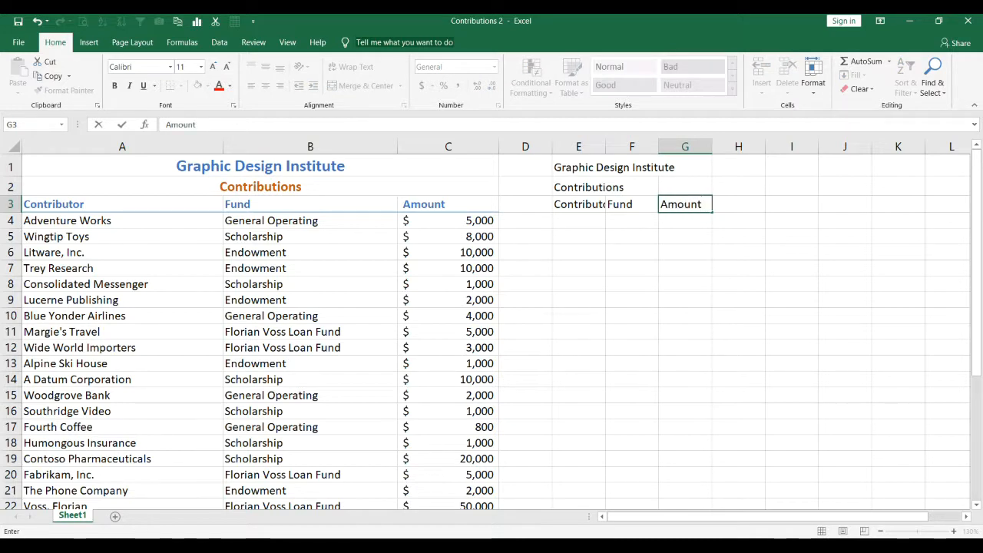
{"action": "key", "text": "Return"}
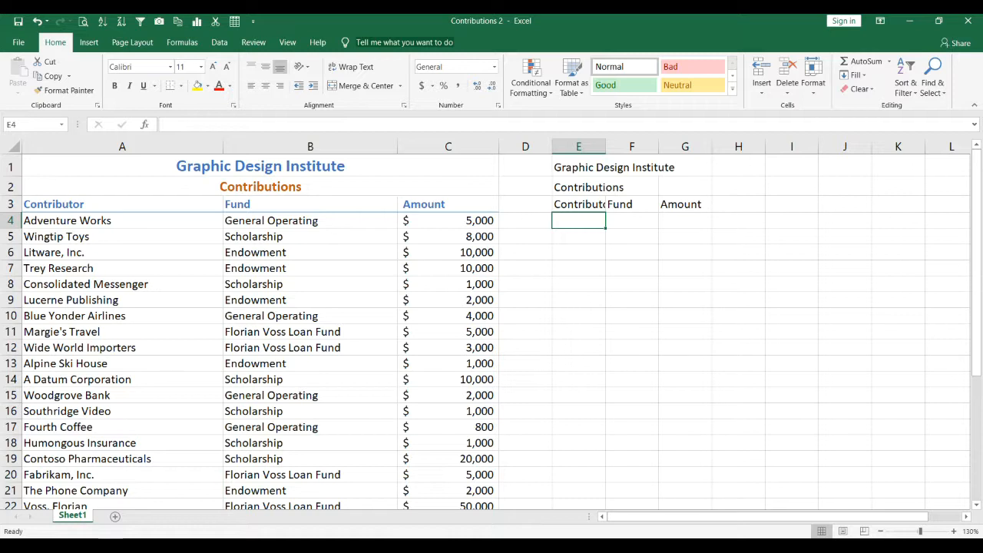
Step through the cells of E1:G3 to examine which cells actually hold the title, subtitle and heading text
{"action": "left_click", "coordinate": [578, 167]}
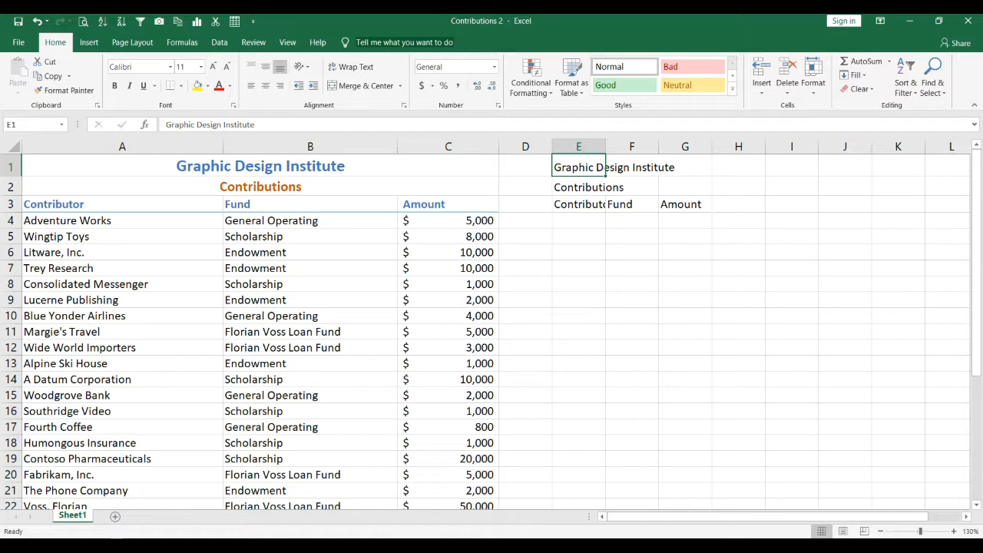
{"action": "left_click", "coordinate": [632, 167]}
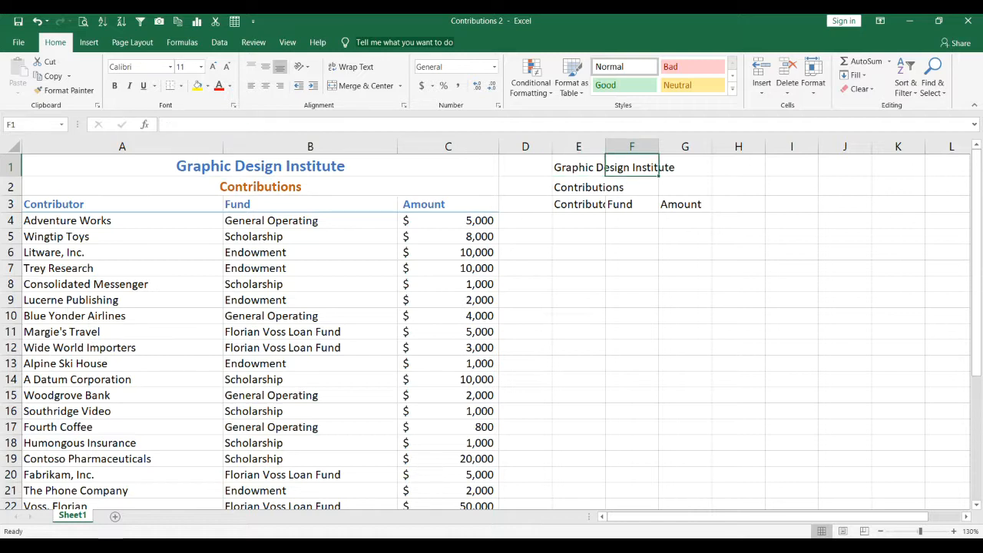
{"action": "left_click", "coordinate": [685, 166]}
{"action": "left_click", "coordinate": [595, 167]}
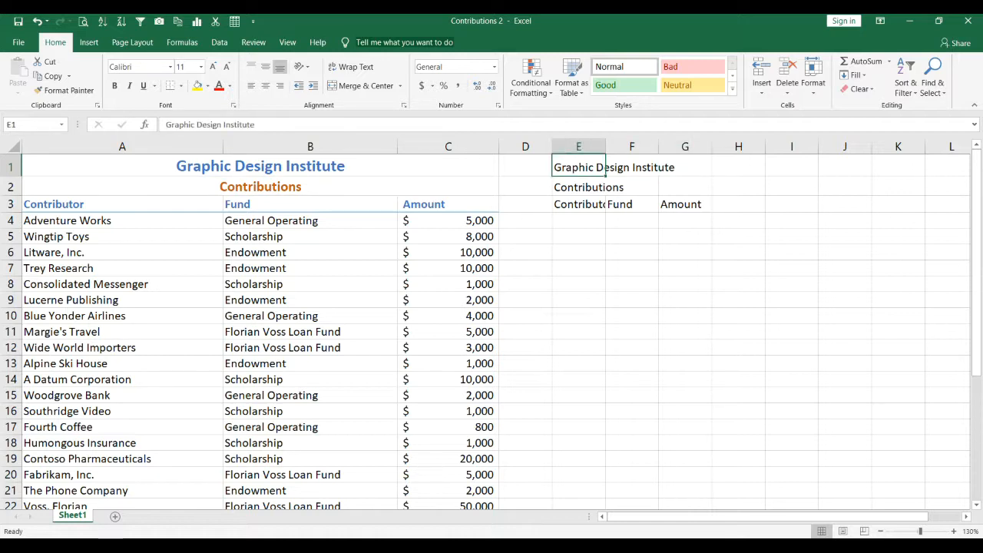
{"action": "left_click", "coordinate": [606, 187]}
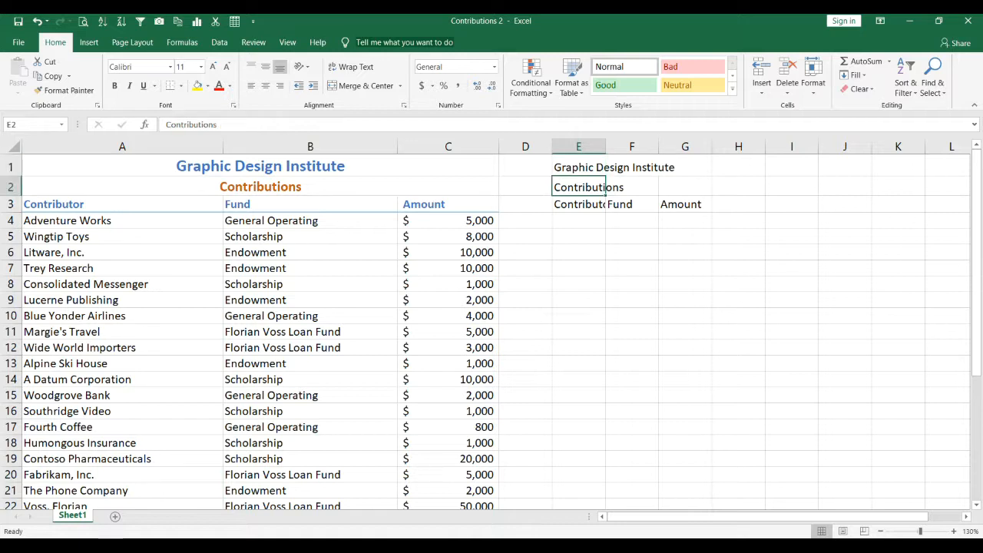
{"action": "key", "text": "Right"}
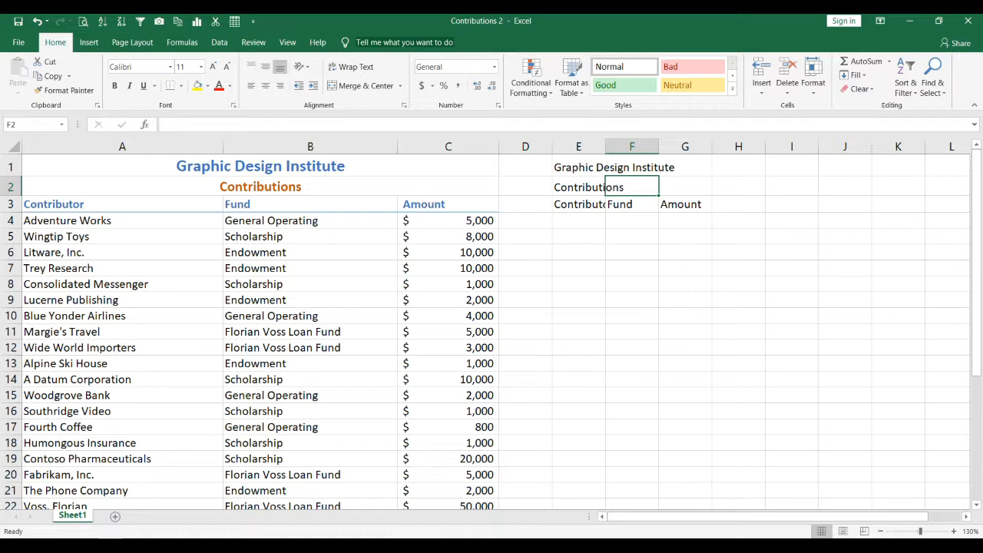
{"action": "key", "text": "Down"}
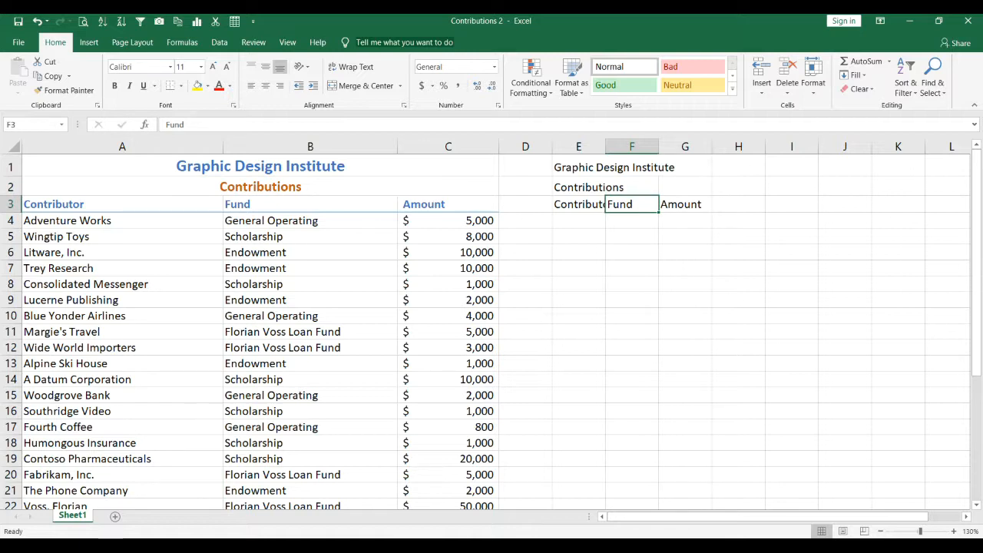
{"action": "key", "text": "Left"}
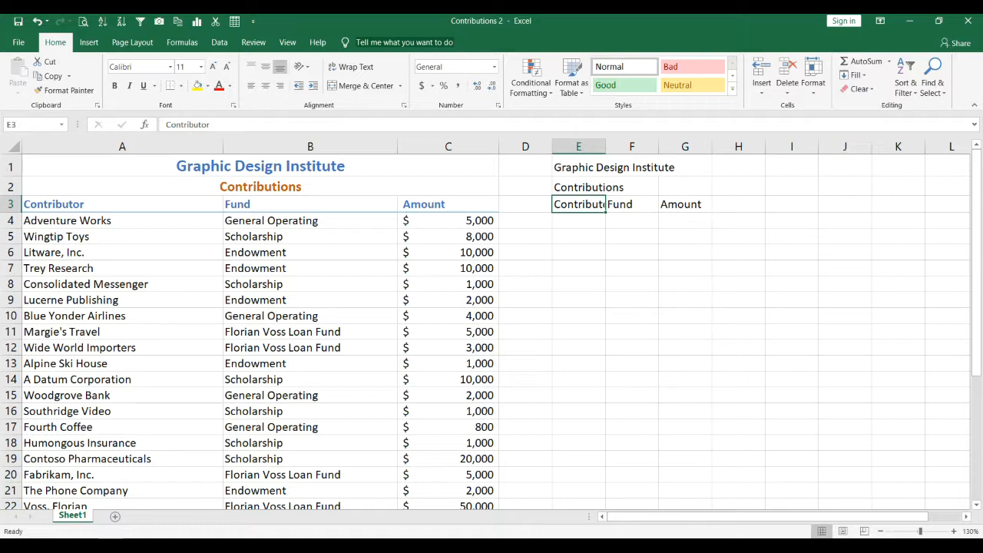
{"action": "key", "text": "Right"}
{"action": "key", "text": "Right"}
{"action": "key", "text": "Left"}
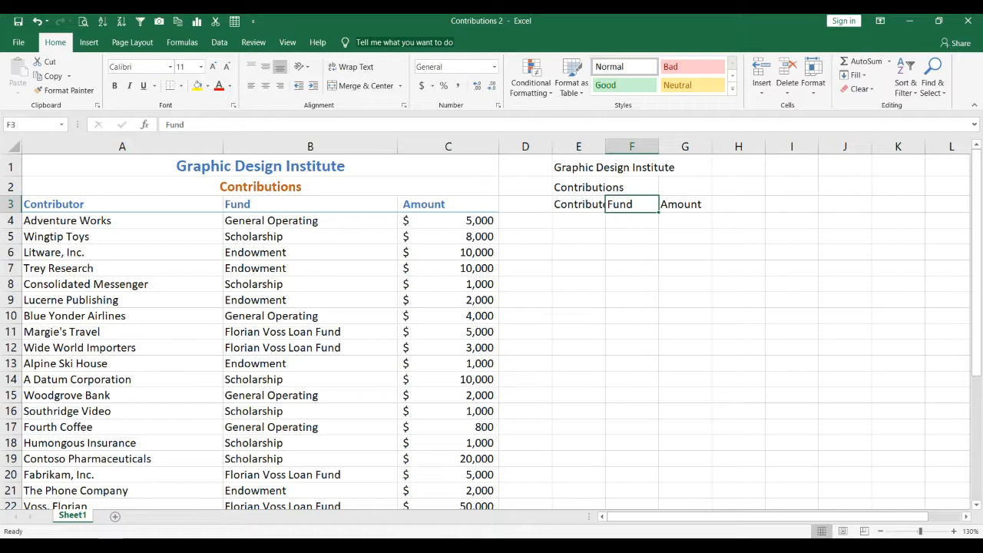
Merge and center the Graphic Design Institute title across cells E1:G1
{"action": "key", "text": "ctrl+Home"}
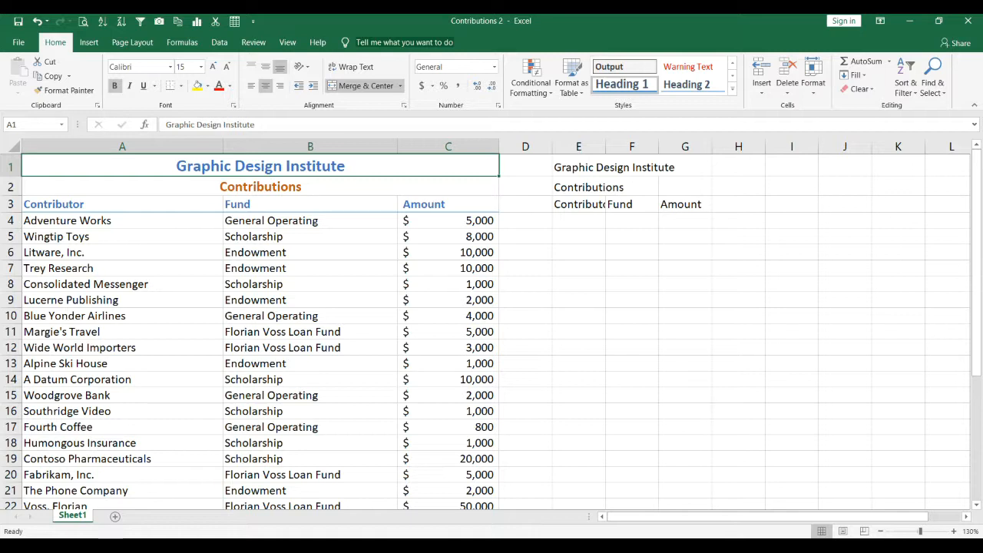
{"action": "left_click", "coordinate": [600, 167]}
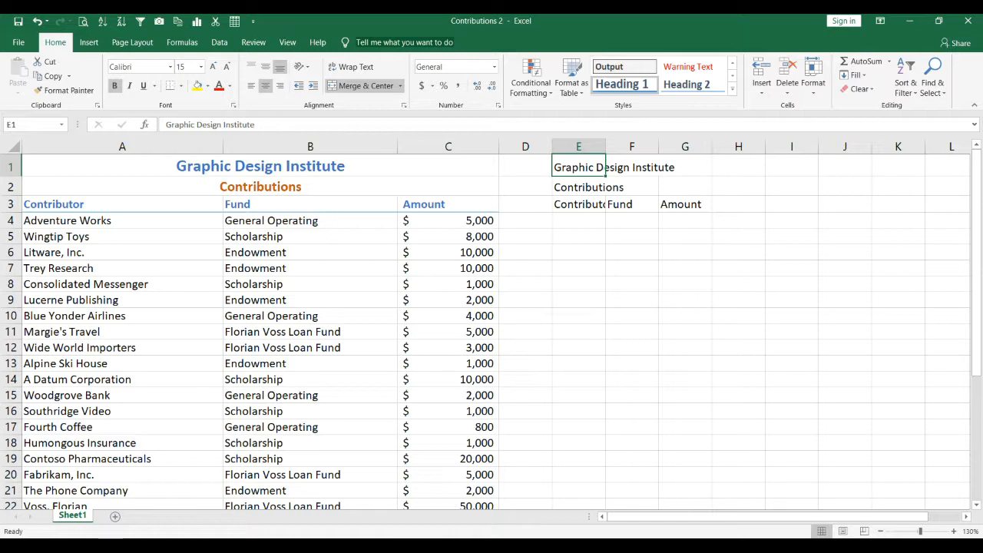
{"action": "left_click_drag", "start_coordinate": [600, 167], "coordinate": [684, 167]}
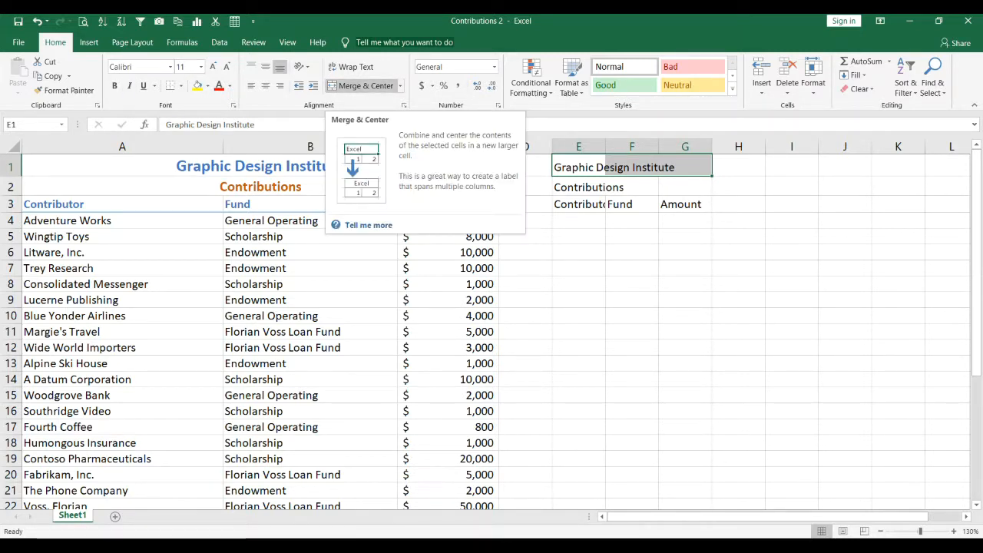
{"action": "left_click", "coordinate": [361, 85]}
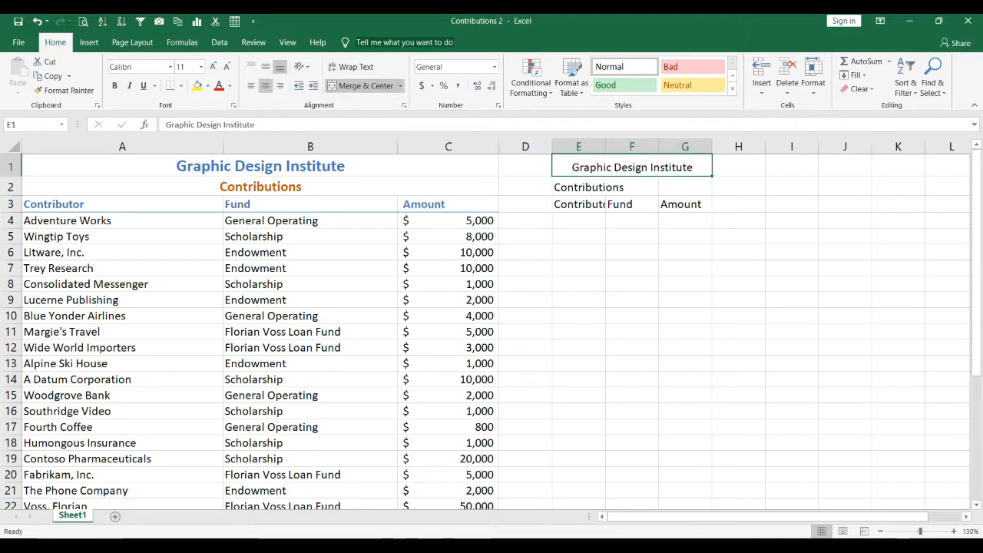
Merge and center the Contributions subtitle across cells E2:G2
{"action": "left_click", "coordinate": [260, 187]}
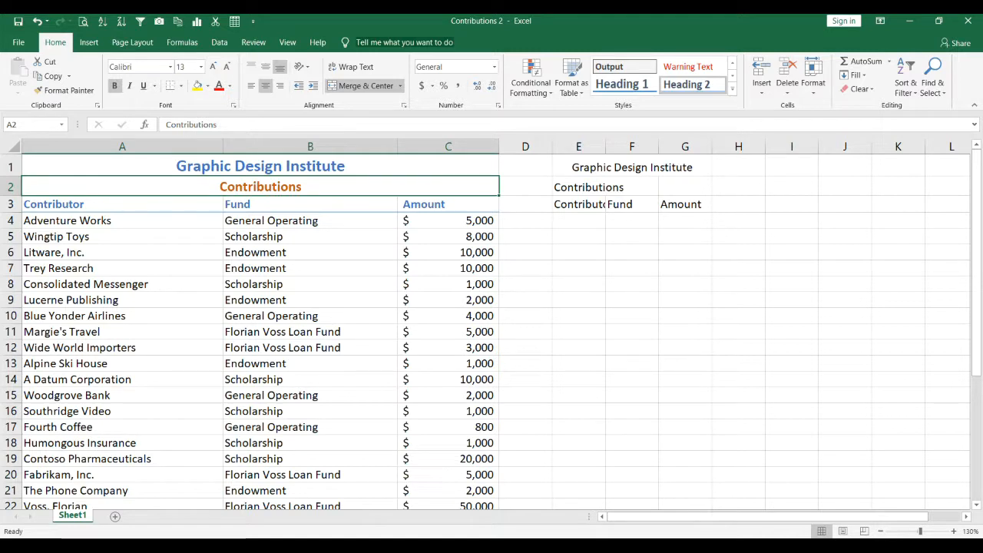
{"action": "left_click", "coordinate": [578, 187]}
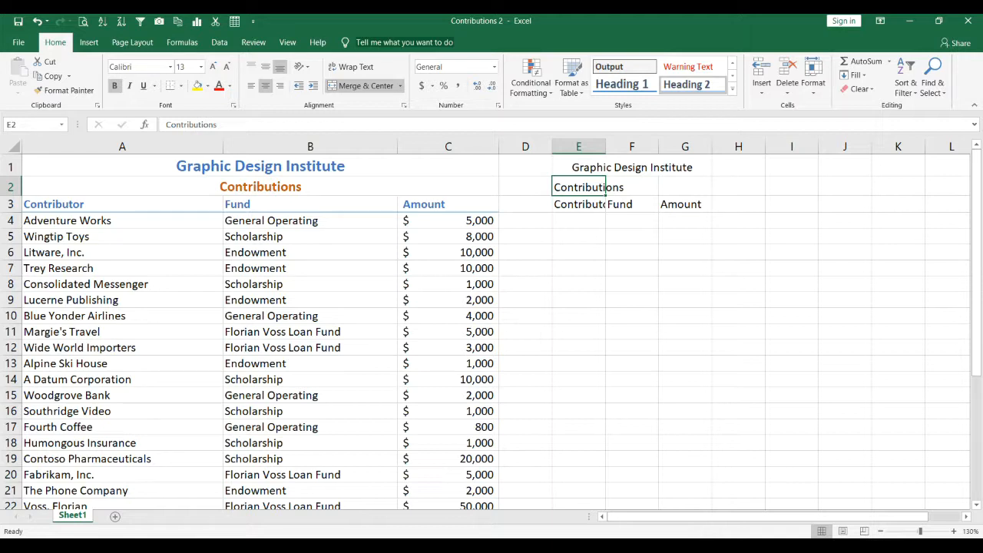
{"action": "left_click_drag", "start_coordinate": [578, 187], "coordinate": [685, 187]}
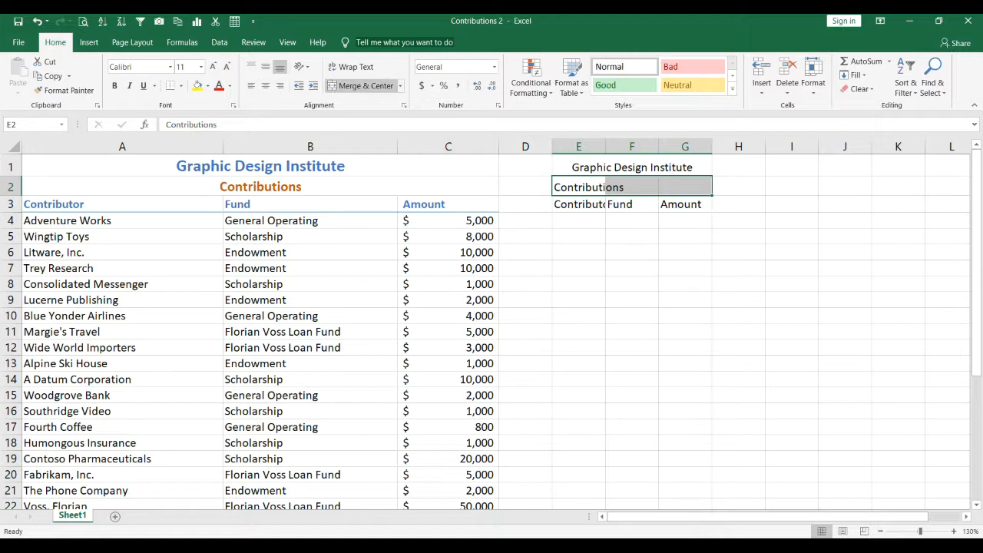
{"action": "left_click", "coordinate": [361, 85]}
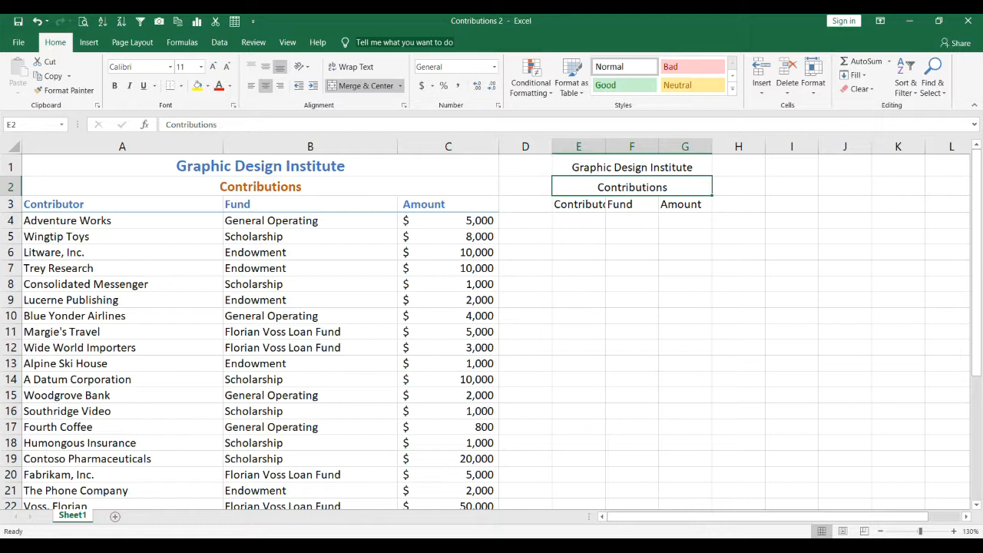
Manually widen column E well past the Contributor heading and shrink it until it is narrower than the heading
{"action": "left_click", "coordinate": [579, 204]}
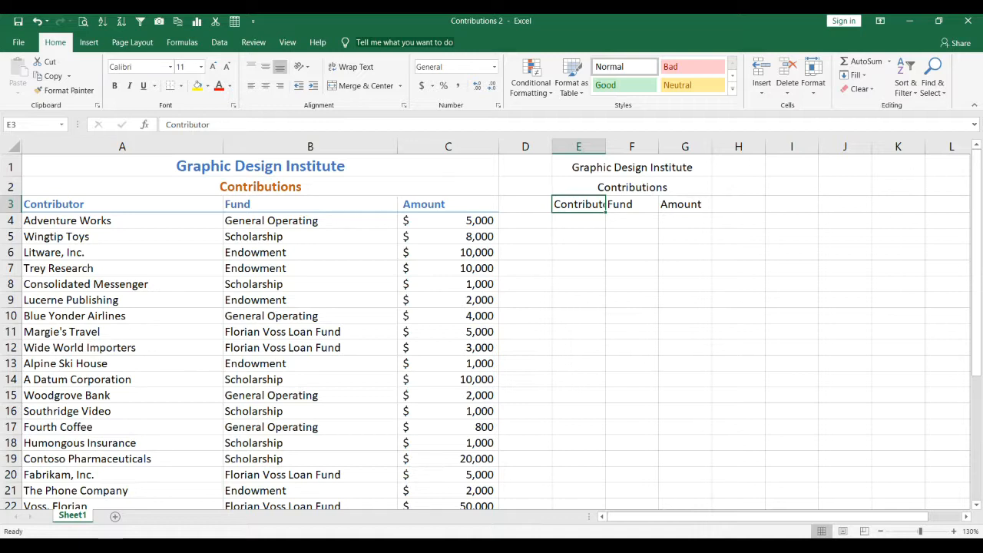
{"action": "left_click_drag", "start_coordinate": [605, 146], "coordinate": [674, 146]}
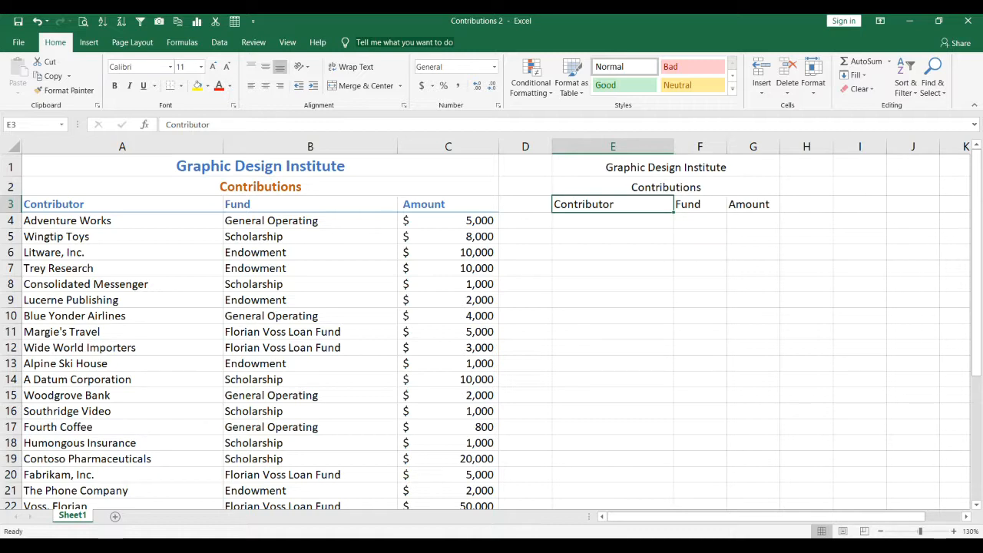
{"action": "left_click_drag", "start_coordinate": [673, 145], "coordinate": [592, 146]}
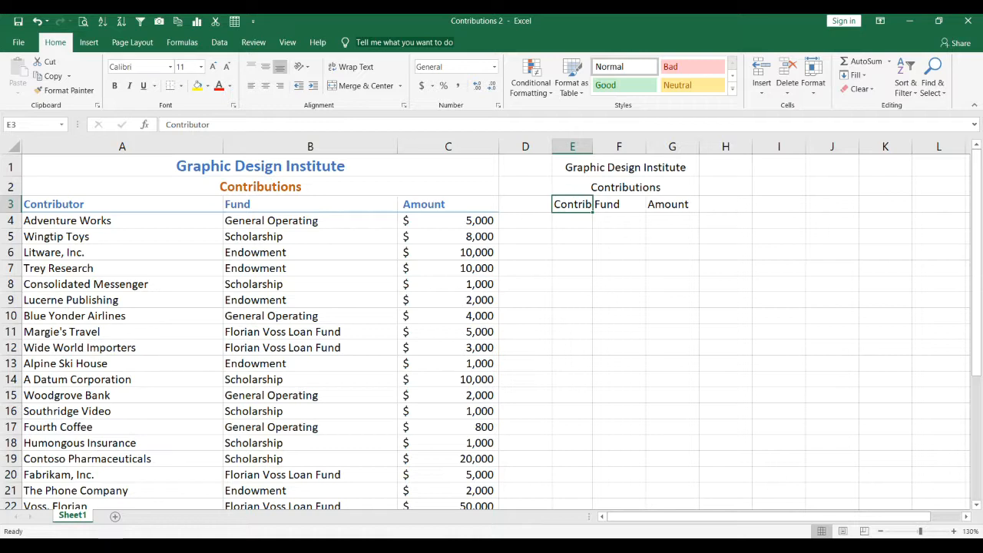
AutoFit the width of column E to its Contributor heading and of column F to its Fund heading
{"action": "left_click_drag", "start_coordinate": [68, 221], "coordinate": [59, 460]}
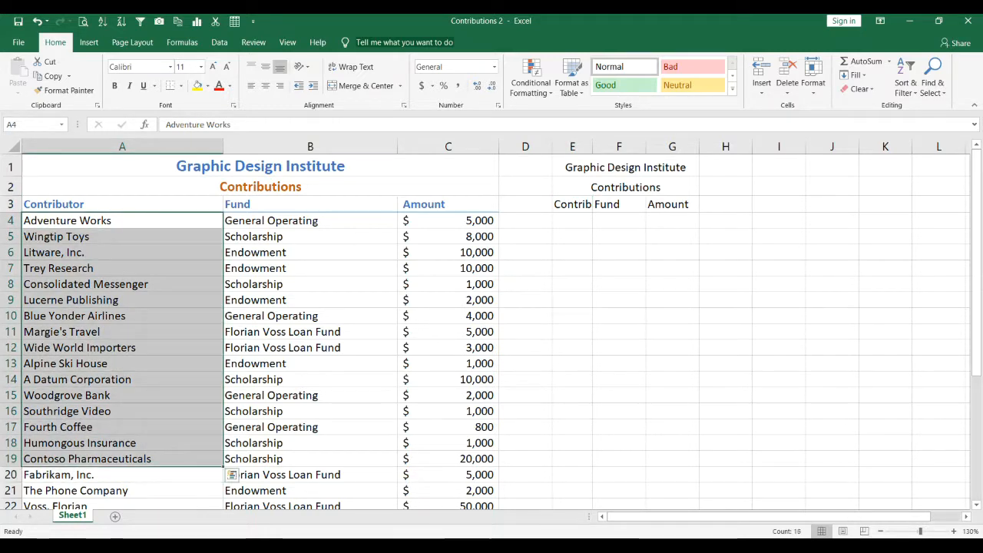
{"action": "left_click", "coordinate": [572, 204]}
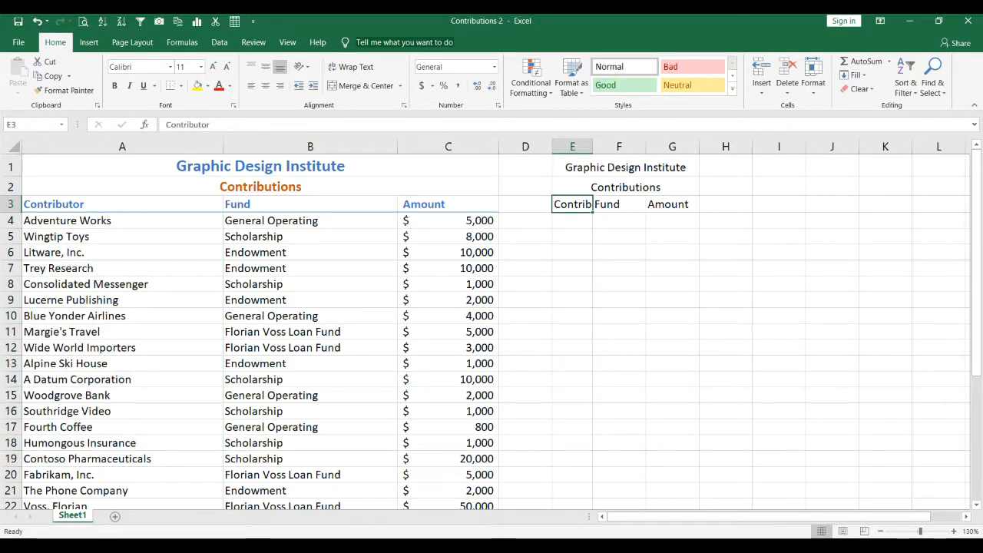
{"action": "double_click", "coordinate": [592, 146]}
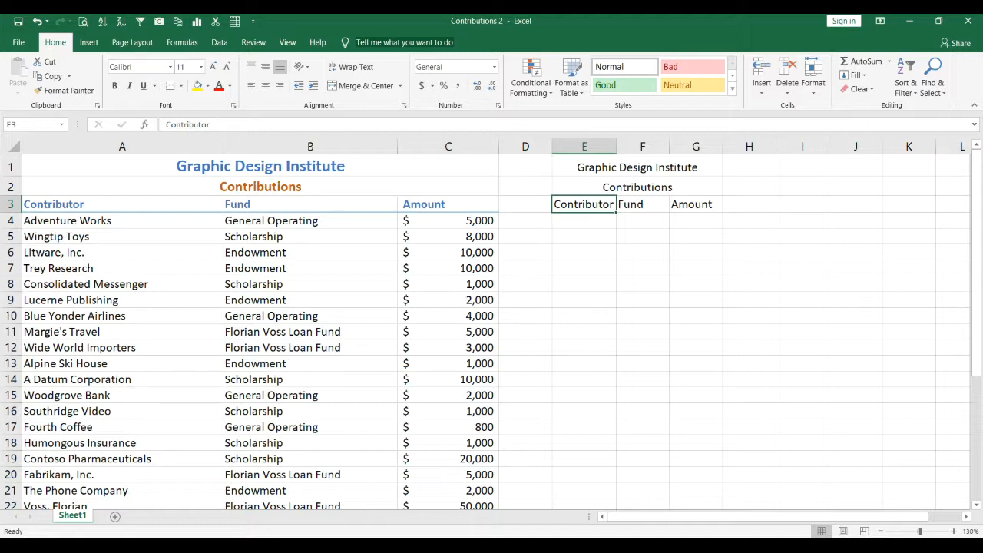
{"action": "left_click", "coordinate": [643, 205]}
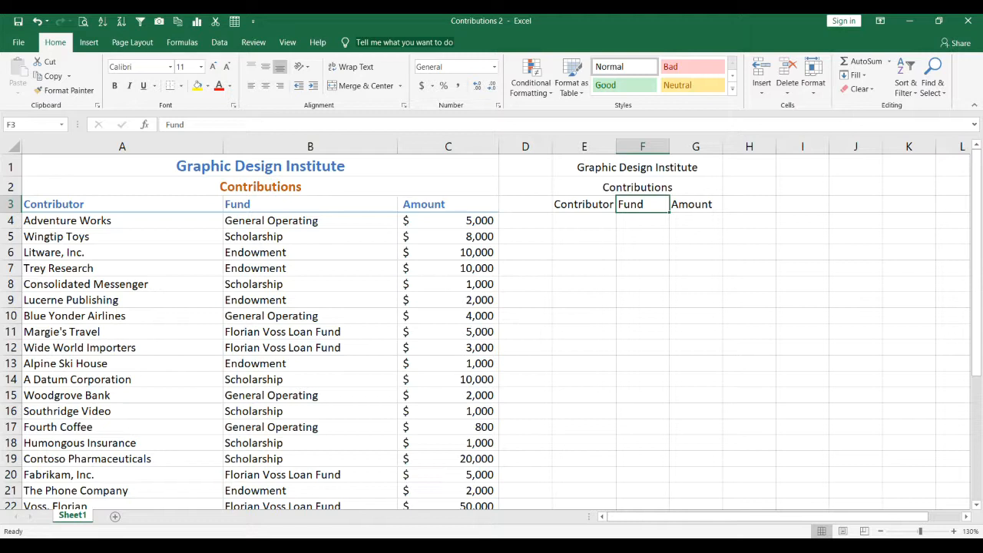
{"action": "key", "text": "alt+h"}
{"action": "key", "text": "o"}
{"action": "key", "text": "i"}
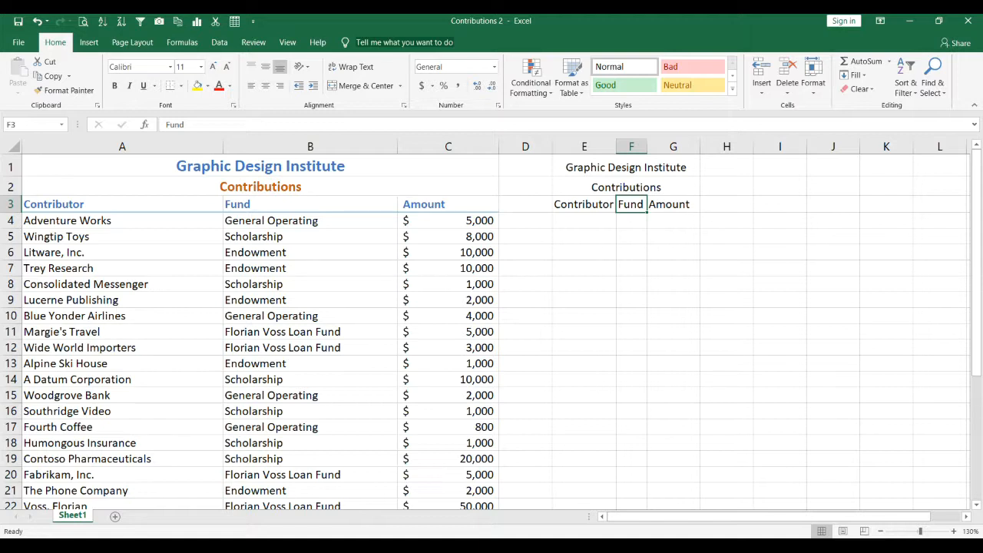
Copy the formatting of the title in A1 onto the merged title in E1, and widen column G until the whole title fits
{"action": "left_click", "coordinate": [626, 167]}
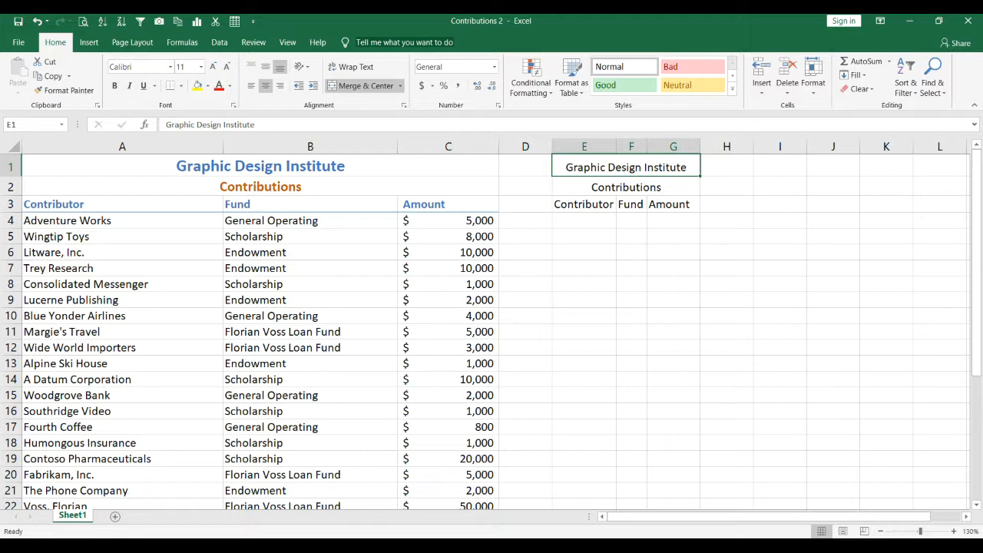
{"action": "left_click", "coordinate": [261, 166]}
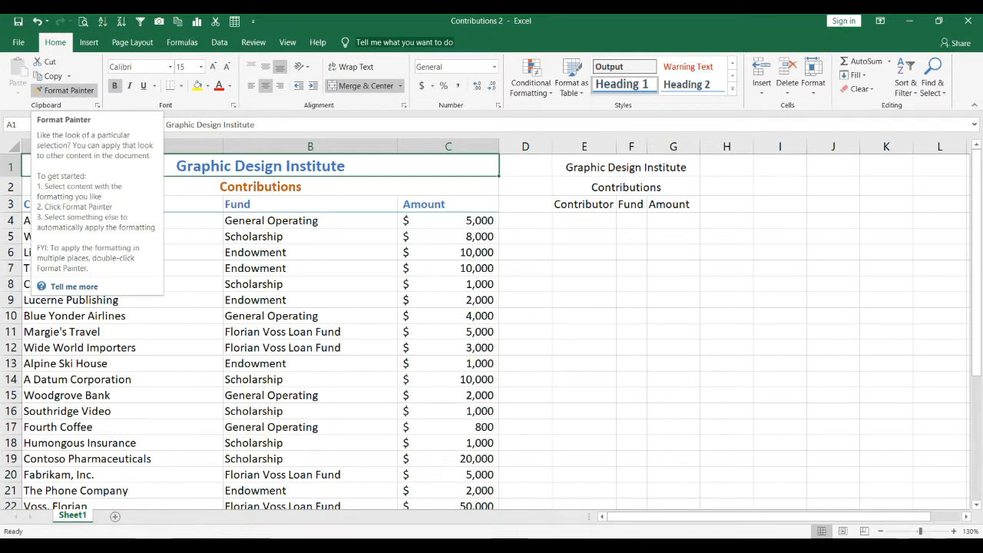
{"action": "left_click", "coordinate": [65, 90]}
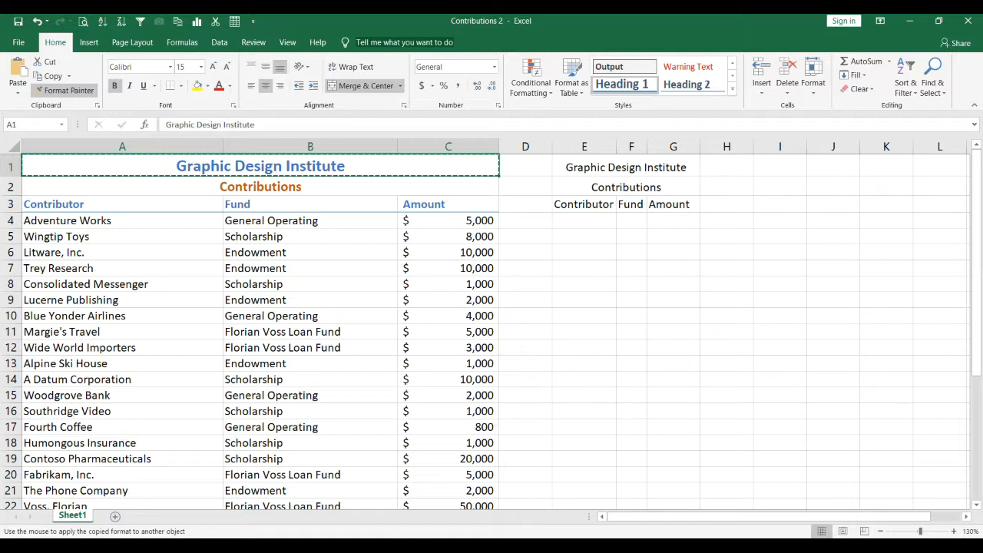
{"action": "left_click", "coordinate": [626, 167]}
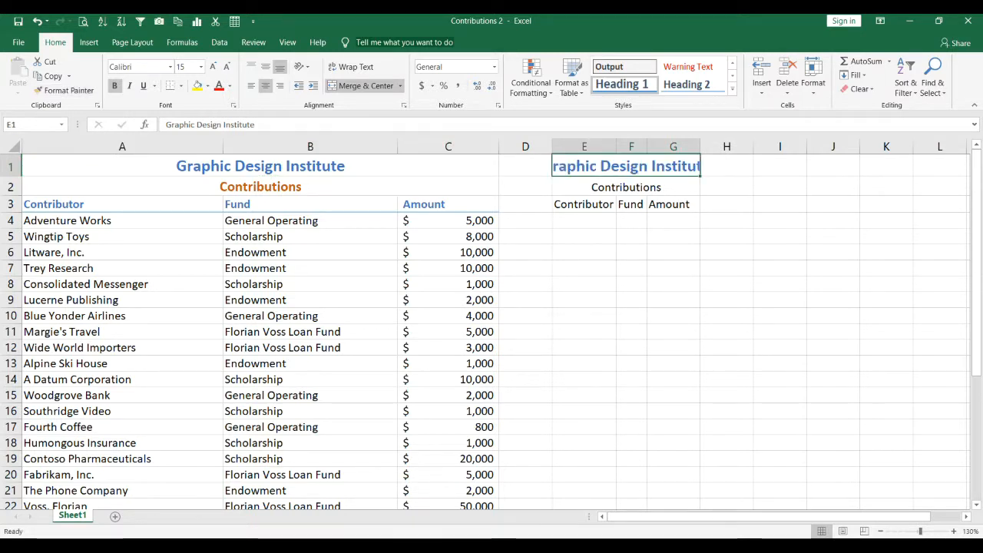
{"action": "left_click", "coordinate": [261, 167]}
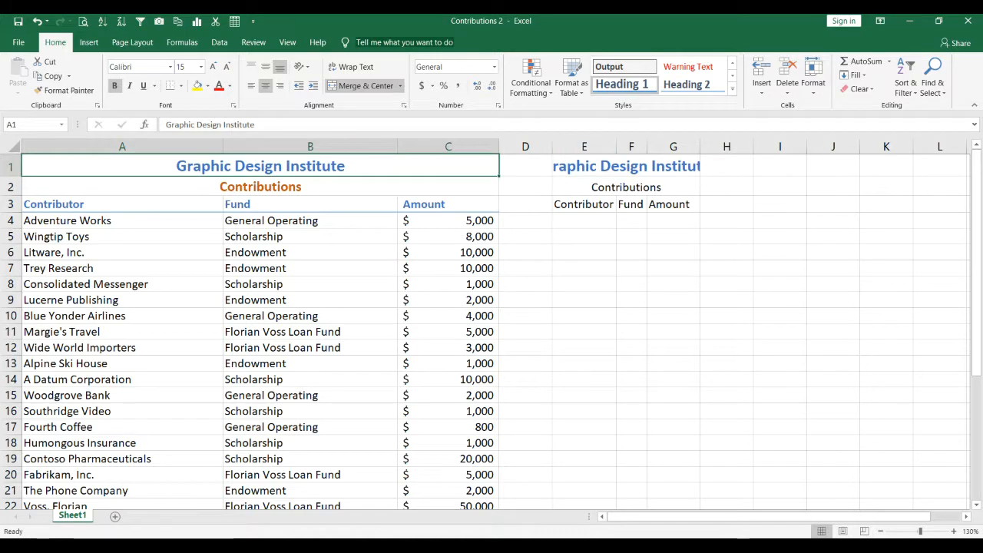
{"action": "left_click", "coordinate": [625, 167]}
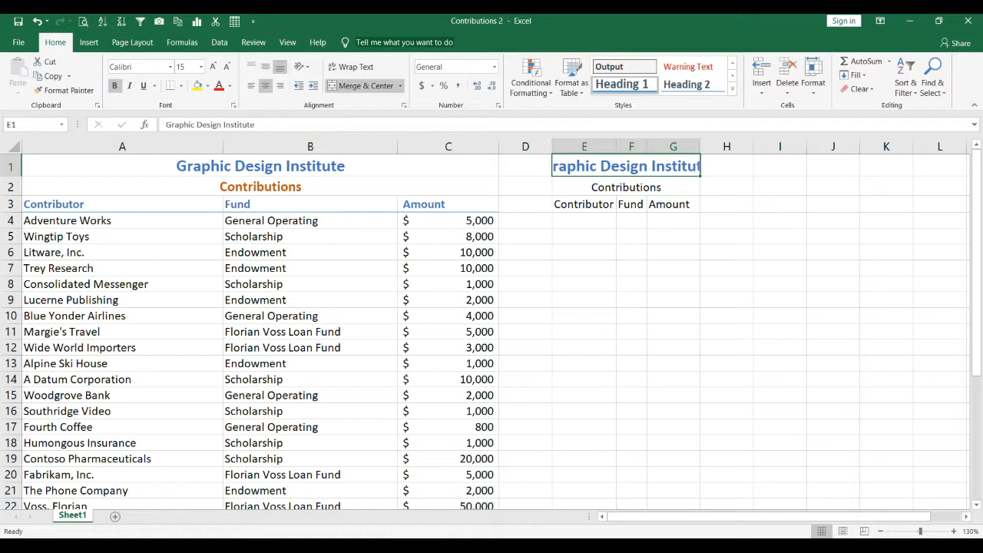
{"action": "left_click_drag", "start_coordinate": [700, 146], "coordinate": [735, 146]}
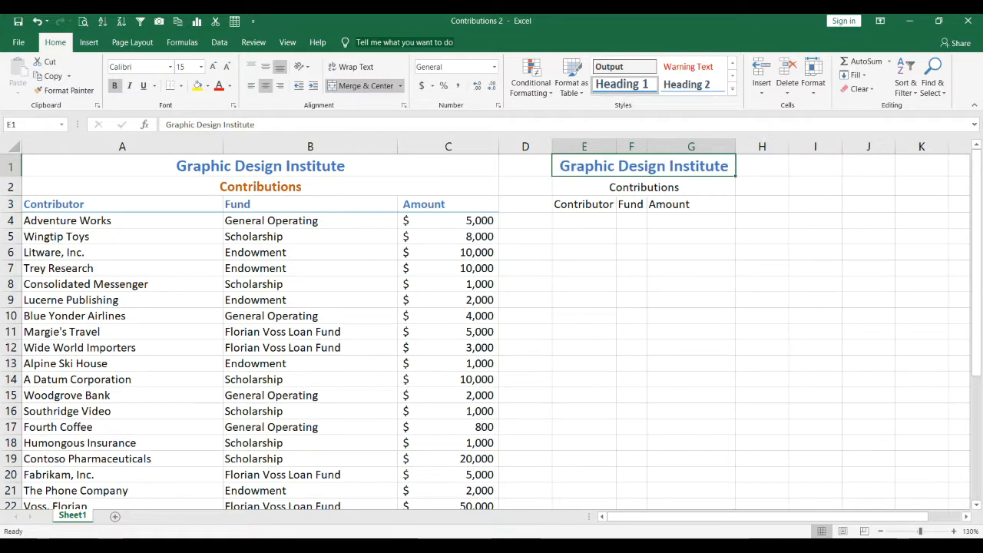
Copy the formatting of the Contributions subtitle in A2 onto the merged subtitle in E2
{"action": "left_click", "coordinate": [253, 187]}
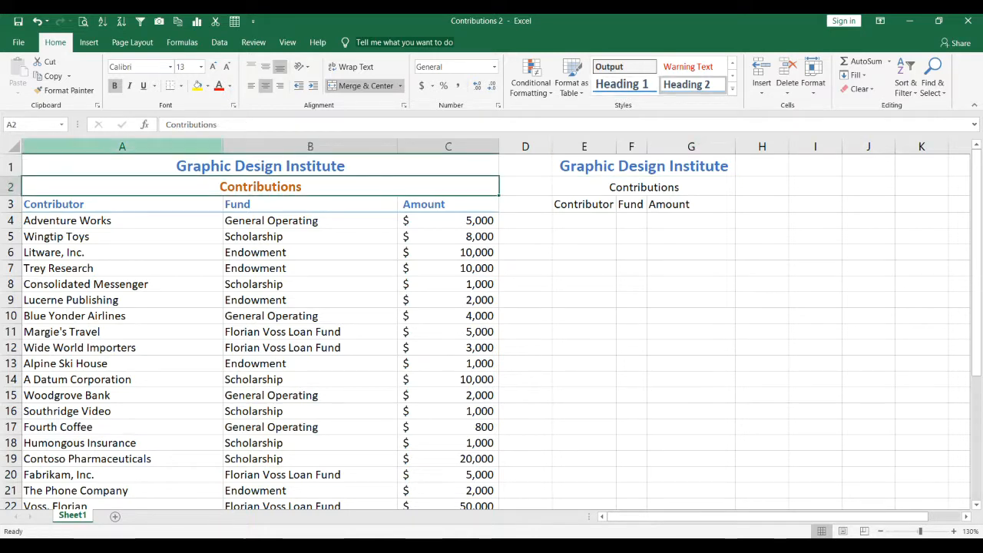
{"action": "left_click", "coordinate": [64, 90]}
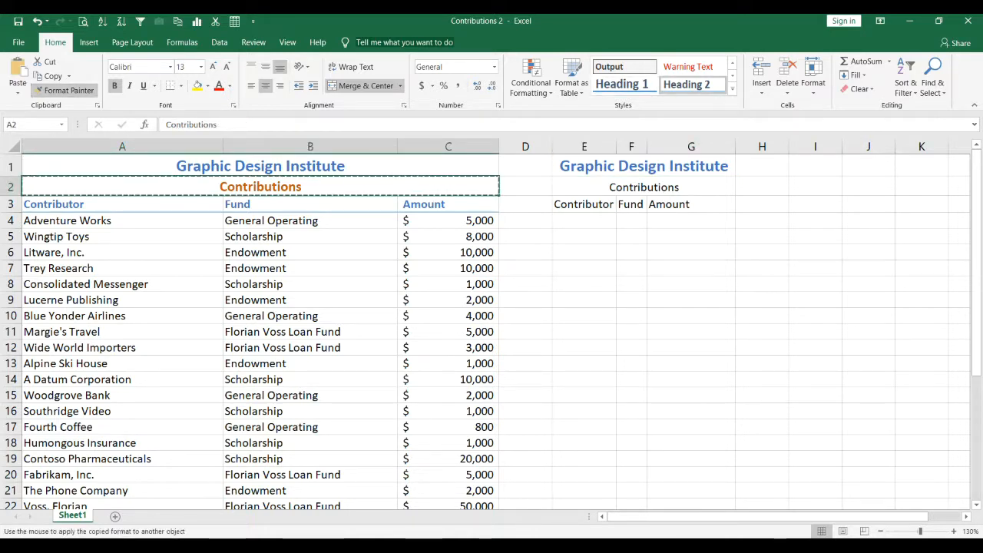
{"action": "left_click", "coordinate": [644, 186]}
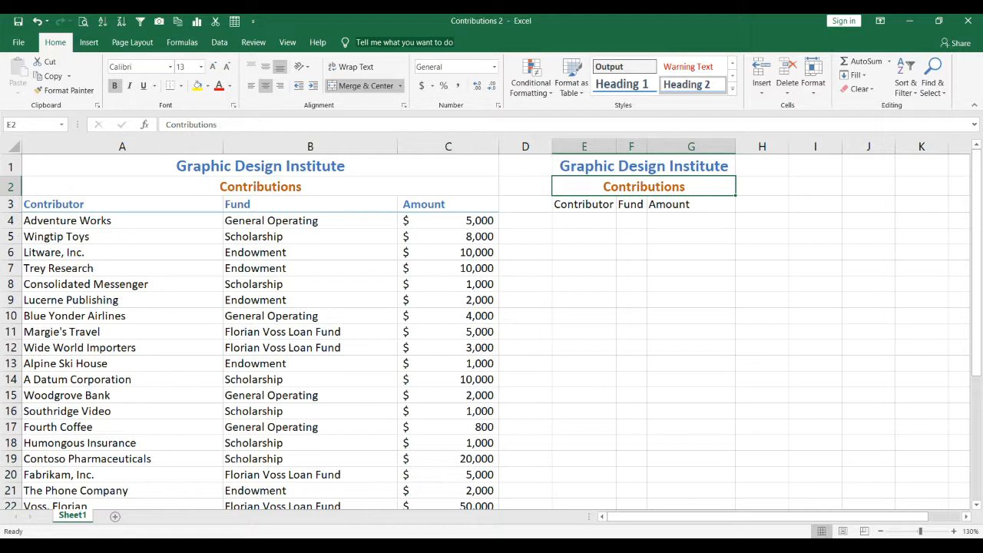
Copy the formatting of the headings in A3:C3 onto the headings in E3:G3, and widen column E slightly
{"action": "left_click", "coordinate": [122, 204]}
{"action": "left_click_drag", "start_coordinate": [122, 204], "coordinate": [449, 205]}
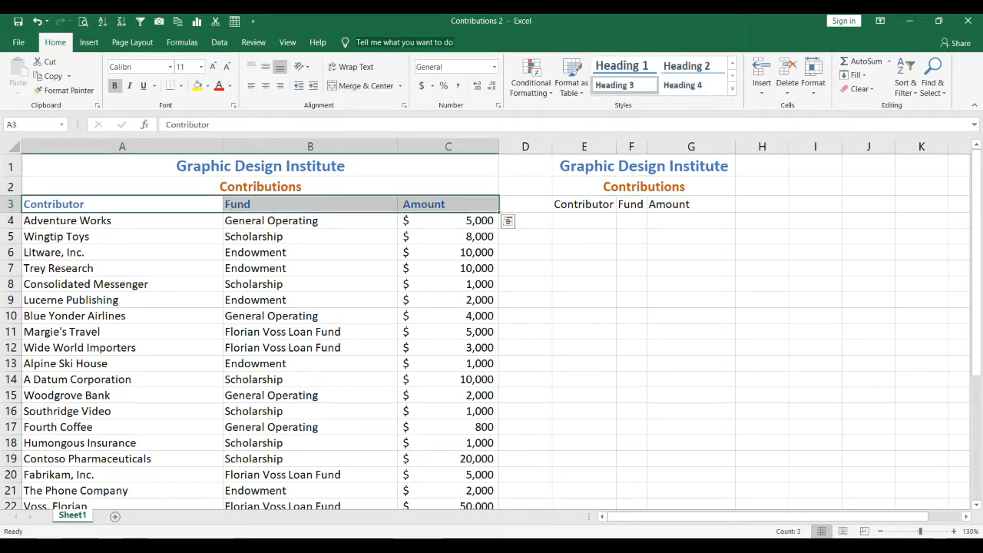
{"action": "left_click", "coordinate": [64, 90]}
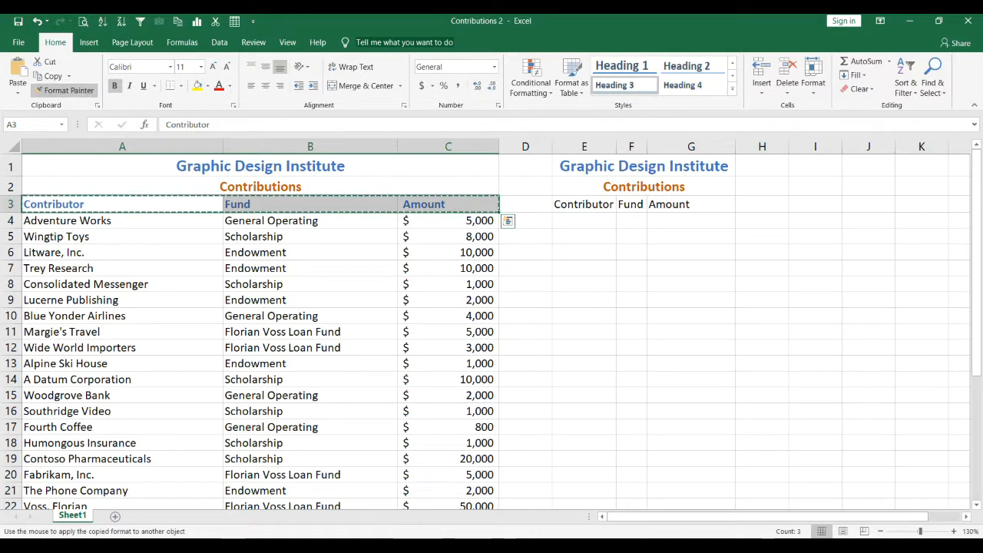
{"action": "left_click_drag", "start_coordinate": [583, 204], "coordinate": [691, 204]}
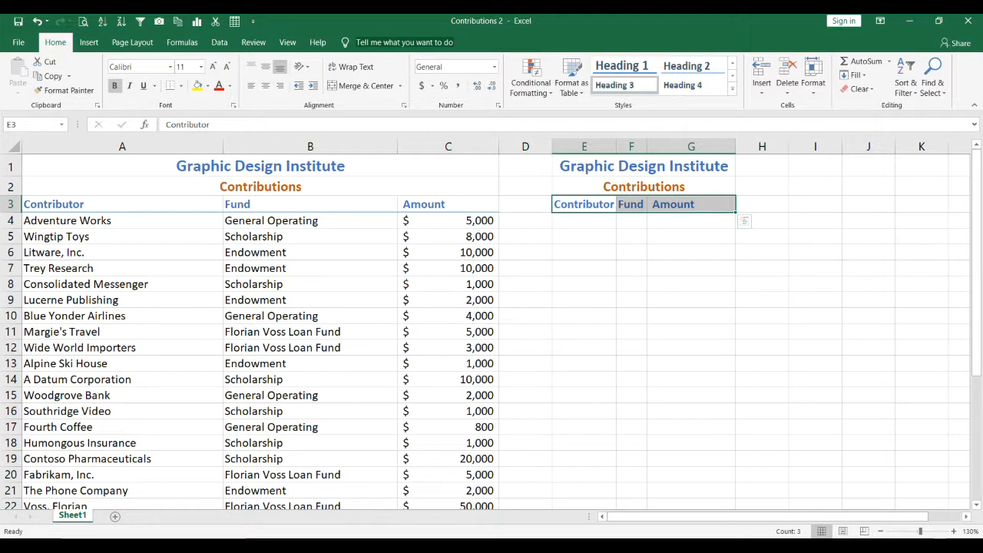
{"action": "left_click_drag", "start_coordinate": [616, 146], "coordinate": [633, 146]}
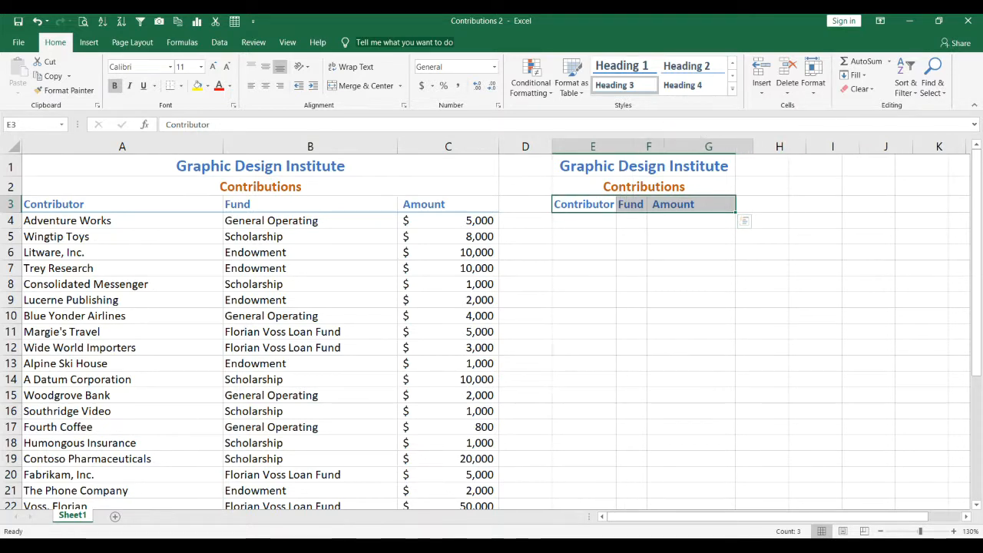
{"action": "left_click", "coordinate": [592, 220]}
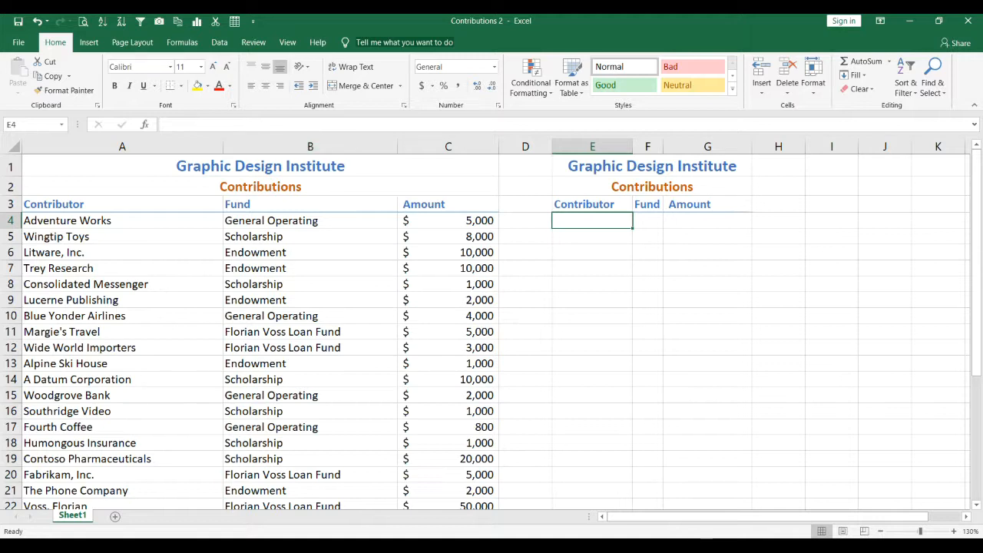
Remove bold from the title in E1, reapply it, and view the font color choices without picking one
{"action": "left_click", "coordinate": [652, 166]}
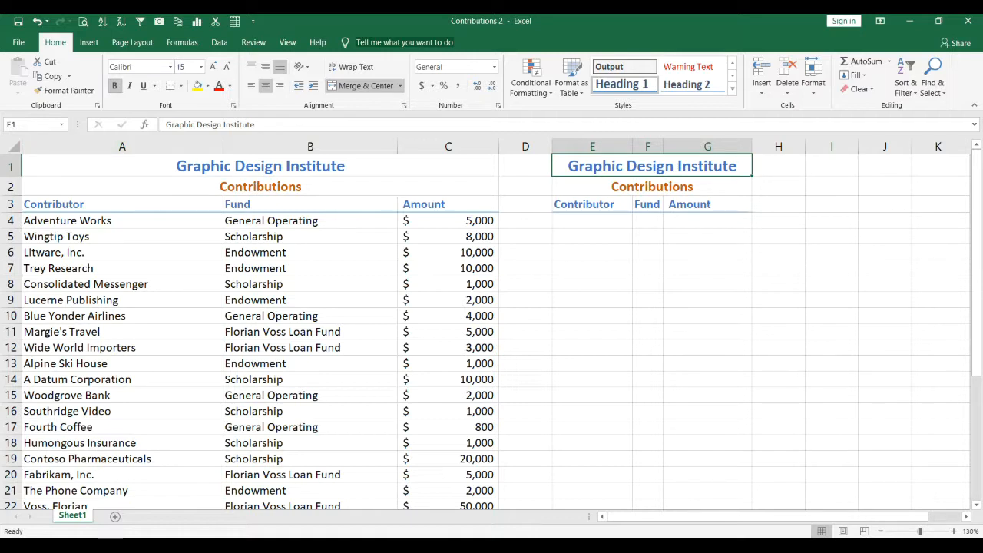
{"action": "key", "text": "ctrl+b"}
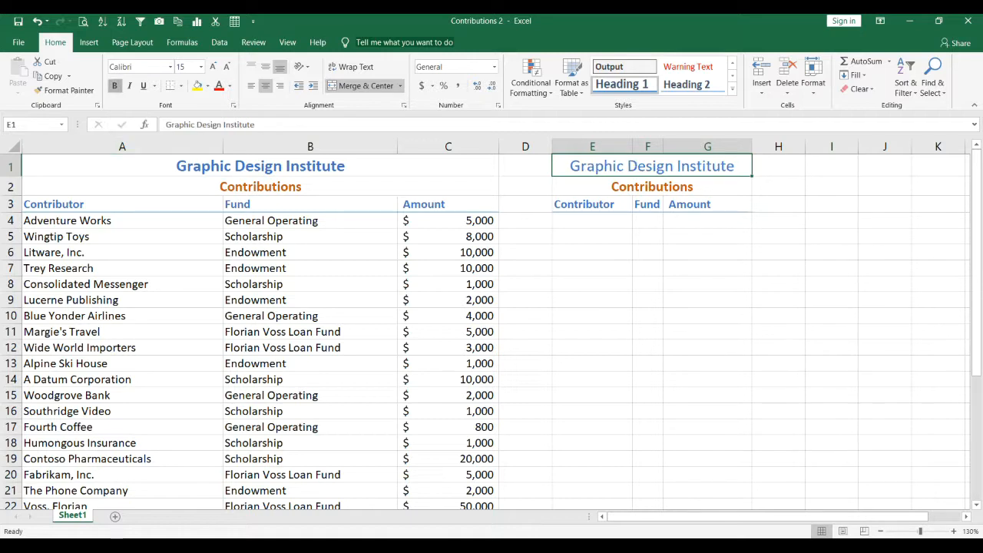
{"action": "key", "text": "ctrl+b"}
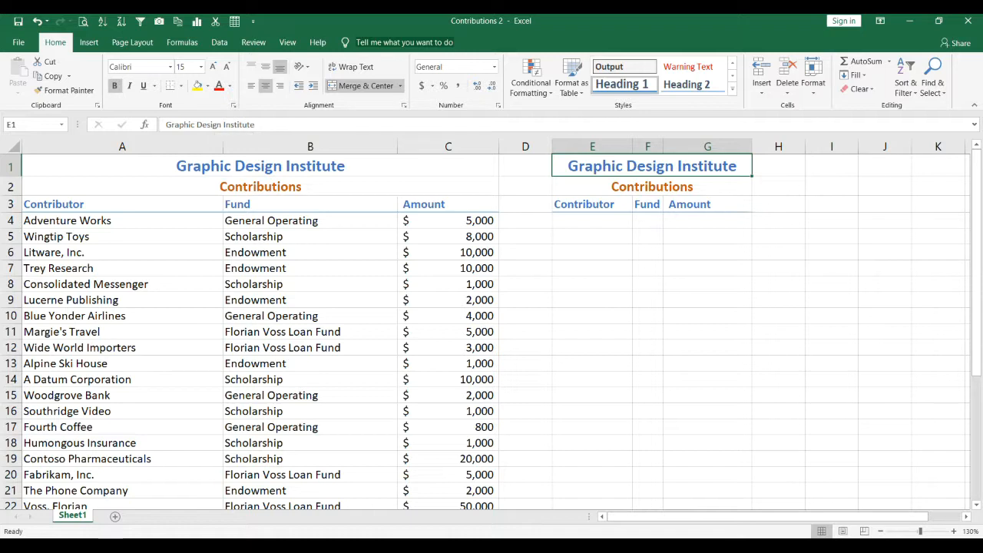
{"action": "left_click", "coordinate": [229, 86]}
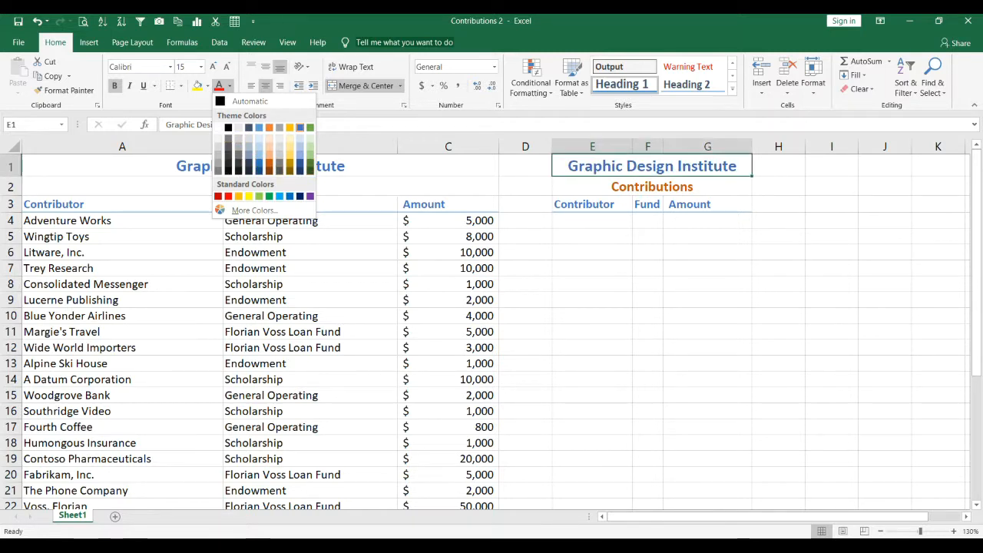
{"action": "key", "text": "Escape"}
Underline and italicize the Contributions subtitle in E2, and remove both effects again
{"action": "left_click", "coordinate": [652, 187]}
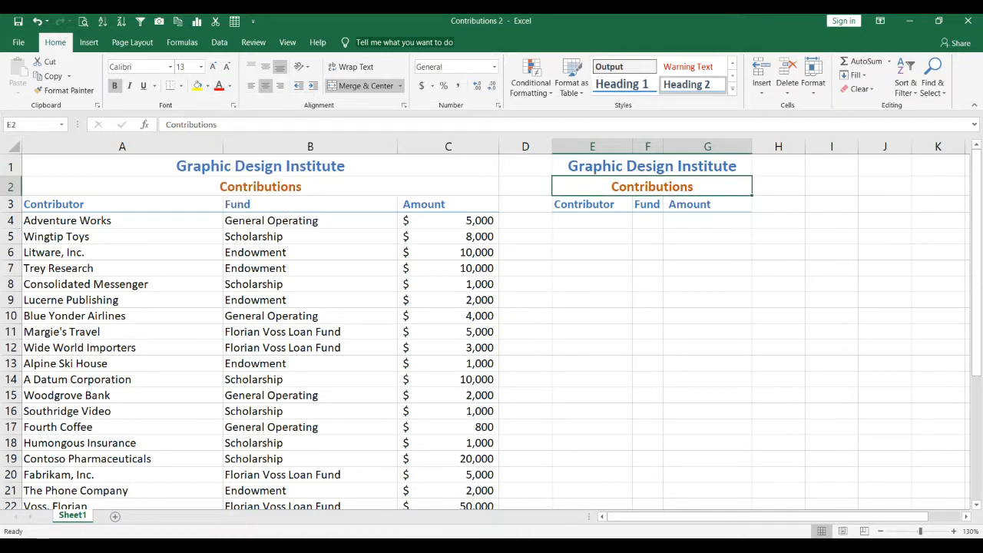
{"action": "left_click", "coordinate": [143, 86]}
{"action": "key", "text": "ctrl+i"}
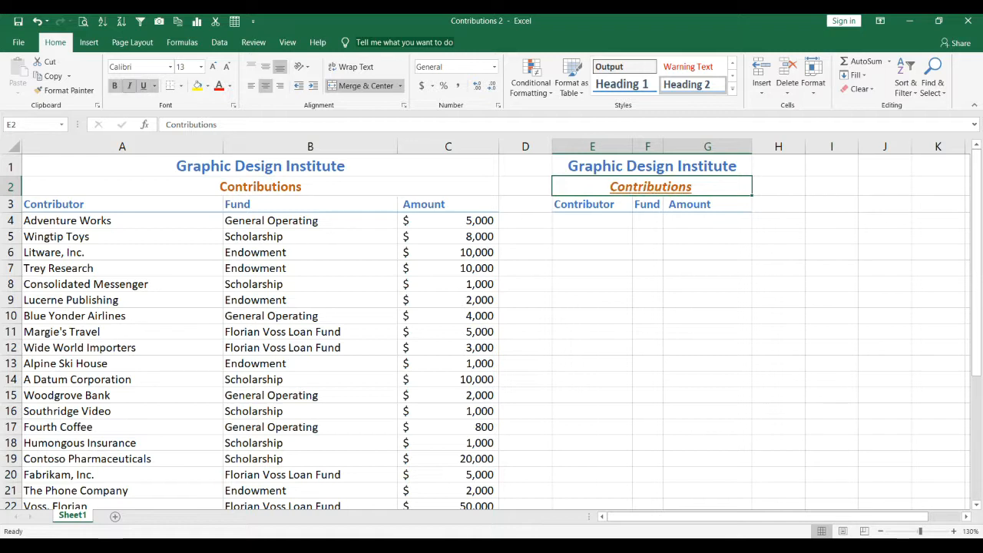
{"action": "left_click", "coordinate": [129, 85]}
{"action": "left_click", "coordinate": [143, 85]}
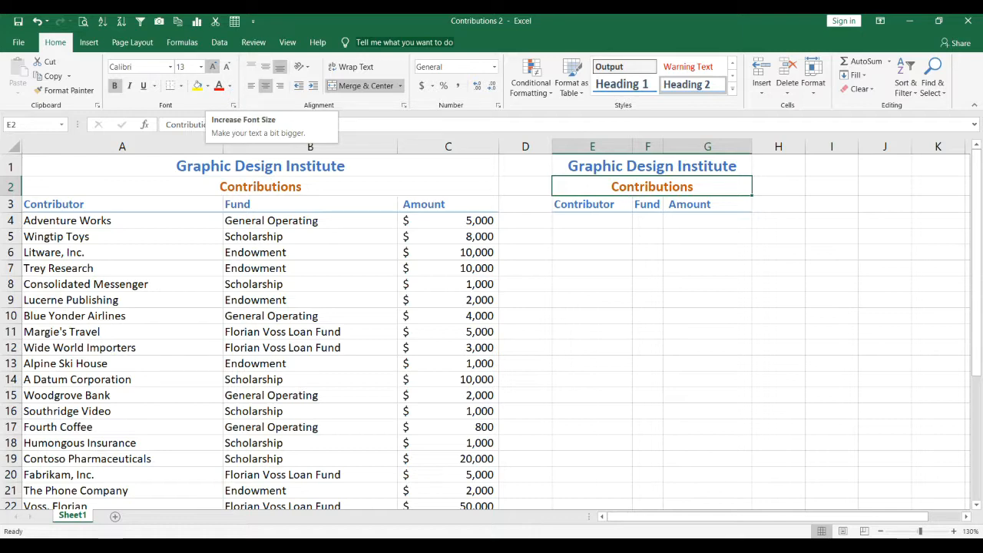
Enlarge the Contributions subtitle in E2 stepwise to size 18, and finally set its font size to 12
{"action": "left_click", "coordinate": [213, 67]}
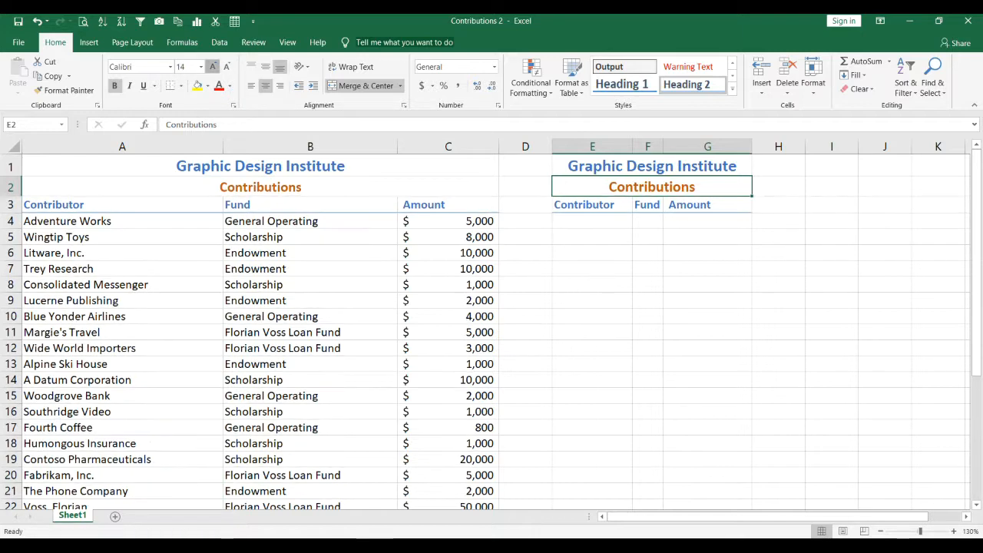
{"action": "left_click", "coordinate": [213, 67]}
{"action": "left_click", "coordinate": [213, 67]}
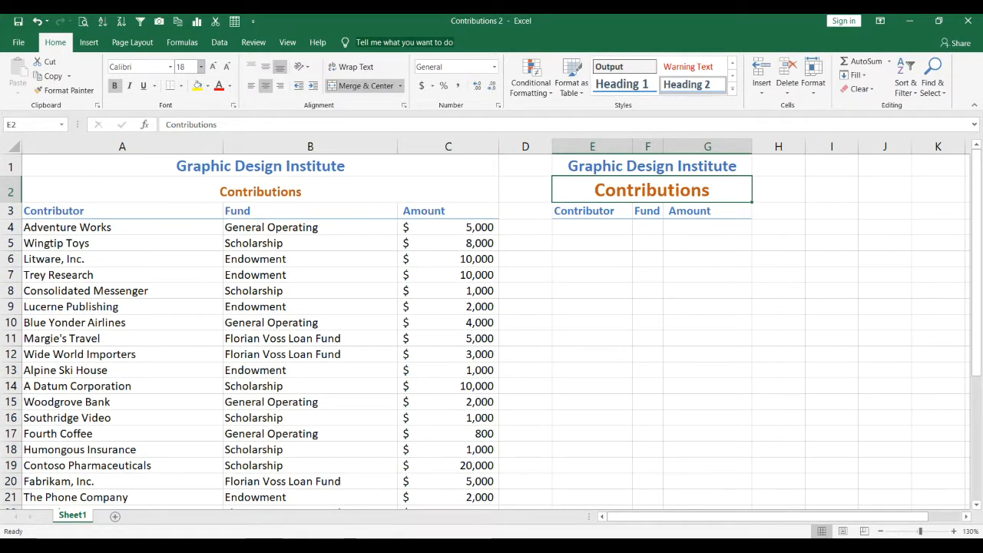
{"action": "left_click", "coordinate": [200, 67]}
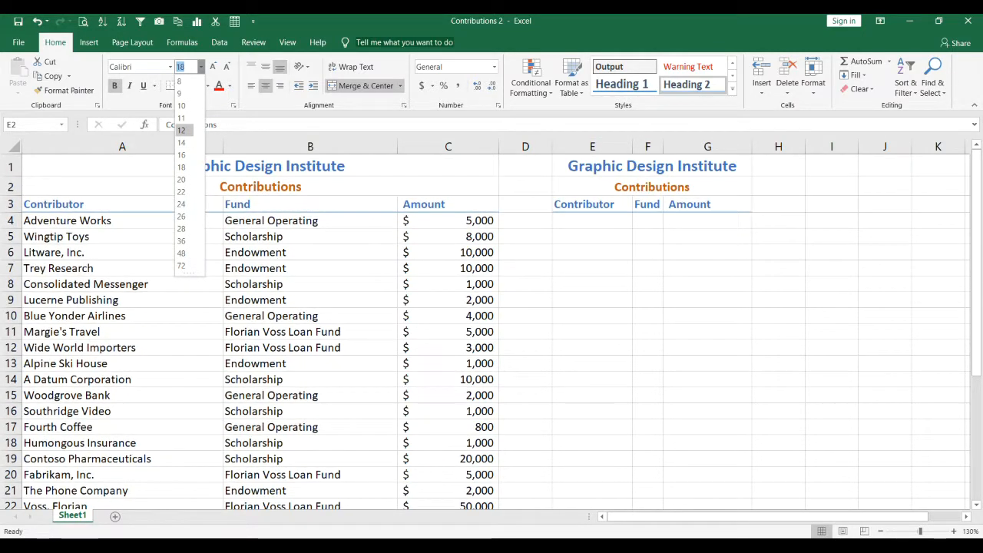
{"action": "left_click", "coordinate": [182, 131]}
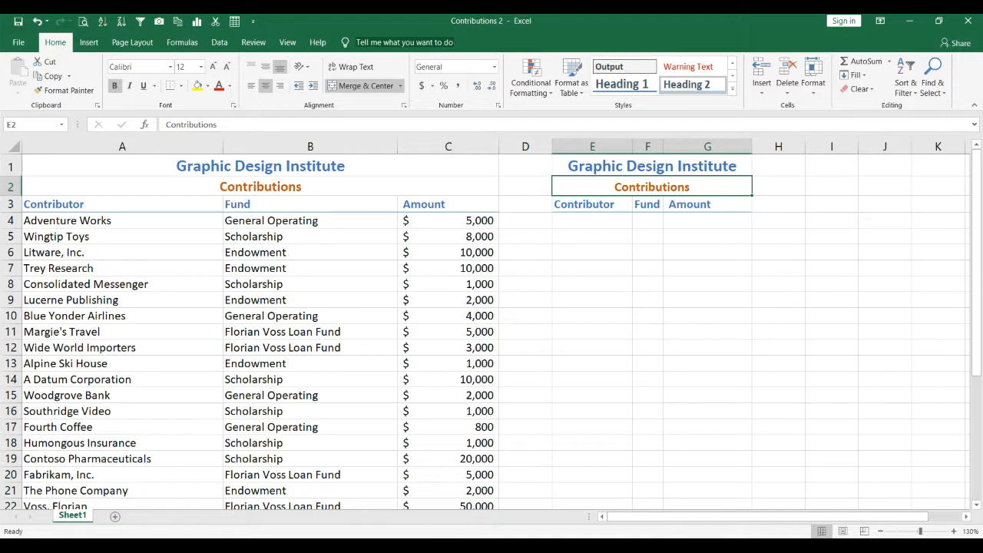
Enter Adventure Works in E4 as the first entry under the Contributor heading
{"action": "left_click", "coordinate": [592, 221]}
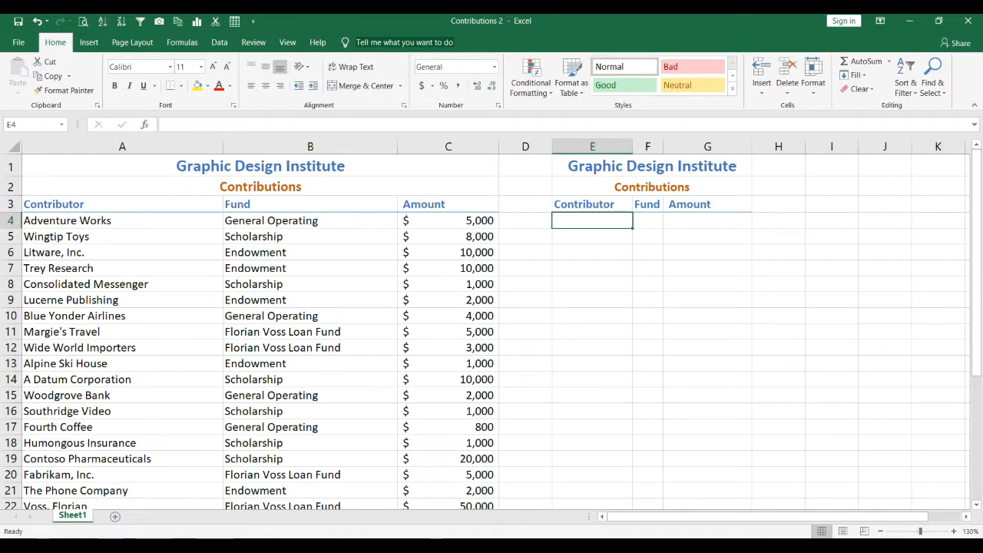
{"action": "type", "text": "Ad"}
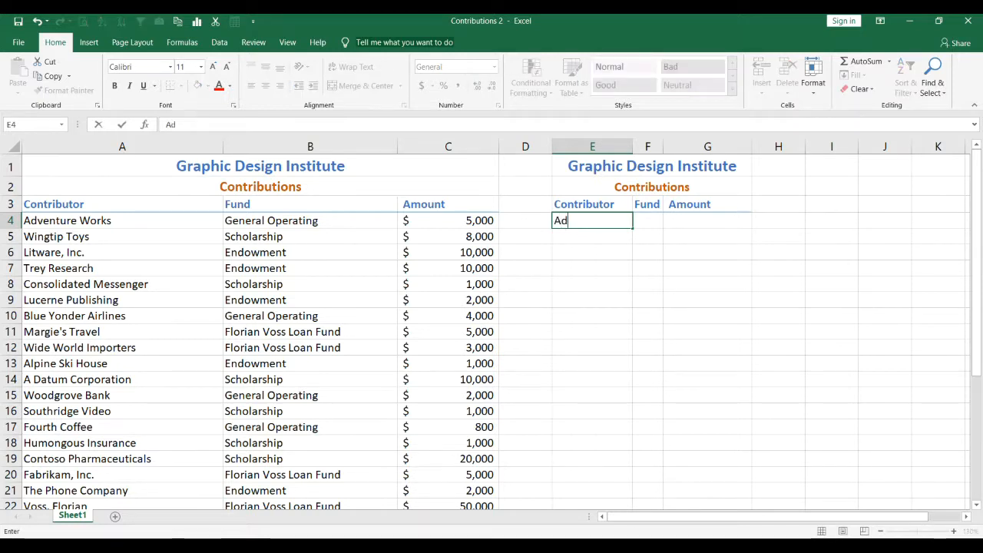
{"action": "type", "text": "ventur"}
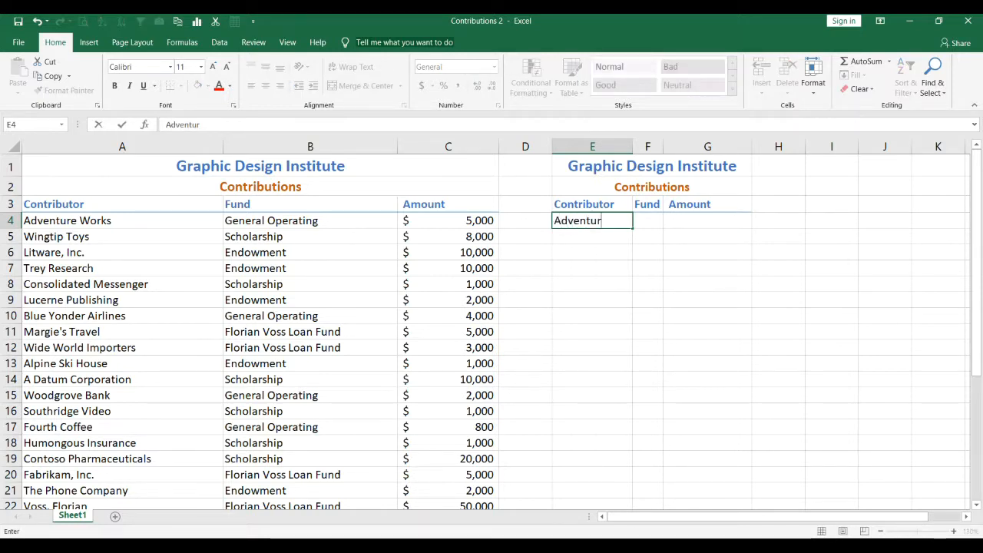
{"action": "type", "text": "e Work"}
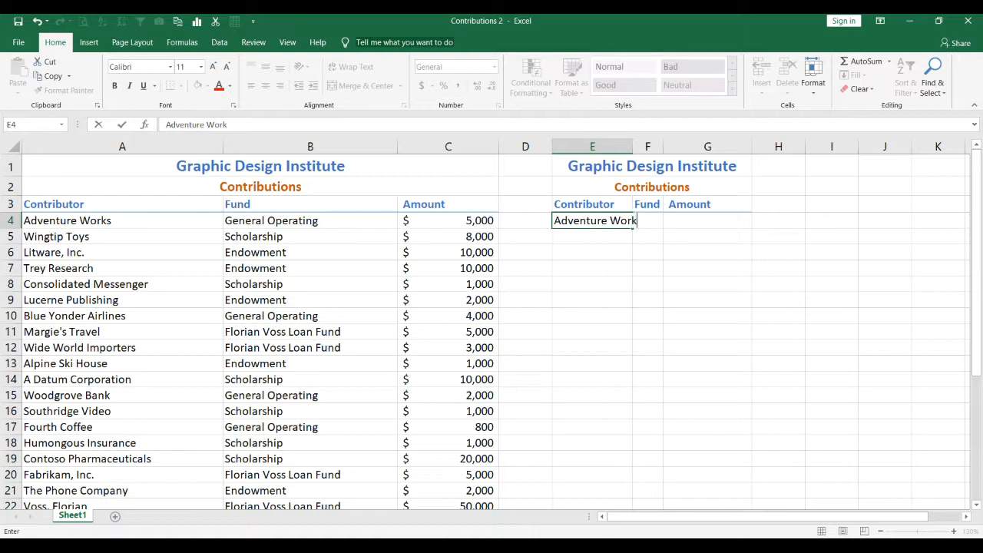
{"action": "type", "text": "s"}
{"action": "key", "text": "Return"}
{"action": "left_click", "coordinate": [631, 220]}
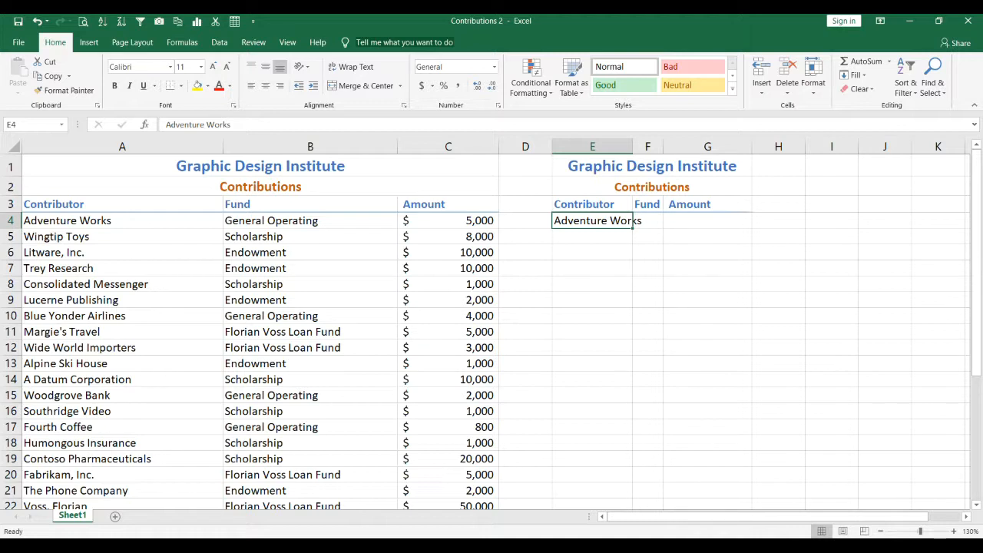
{"action": "mouse_move", "coordinate": [632, 227]}
{"action": "left_mouse_down"}
{"action": "mouse_move", "coordinate": [633, 300]}
{"action": "mouse_move", "coordinate": [631, 223]}
{"action": "left_mouse_up"}
Enter General Operating as the fund in F4, and AutoFit the widths of columns F and E to their contents
{"action": "left_click", "coordinate": [647, 220]}
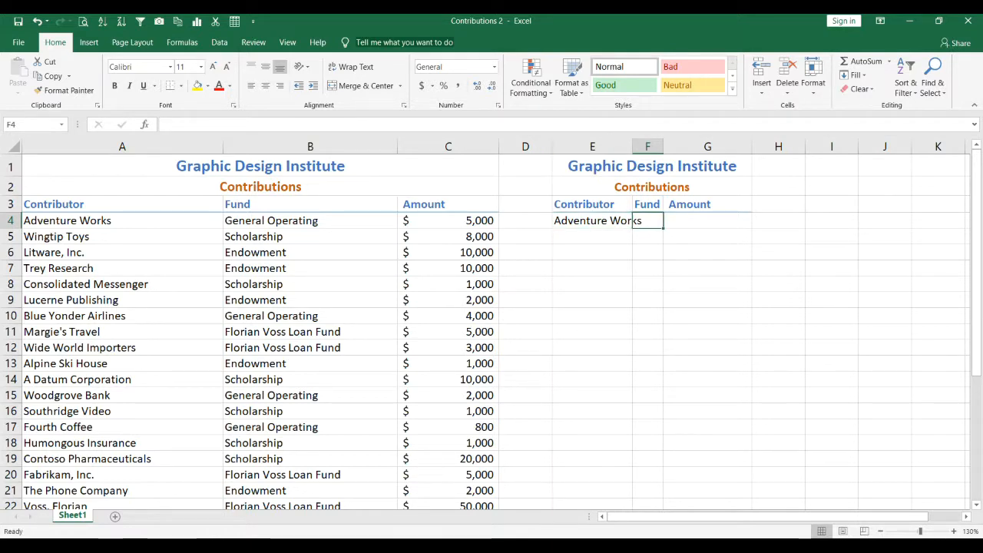
{"action": "type", "text": "General "}
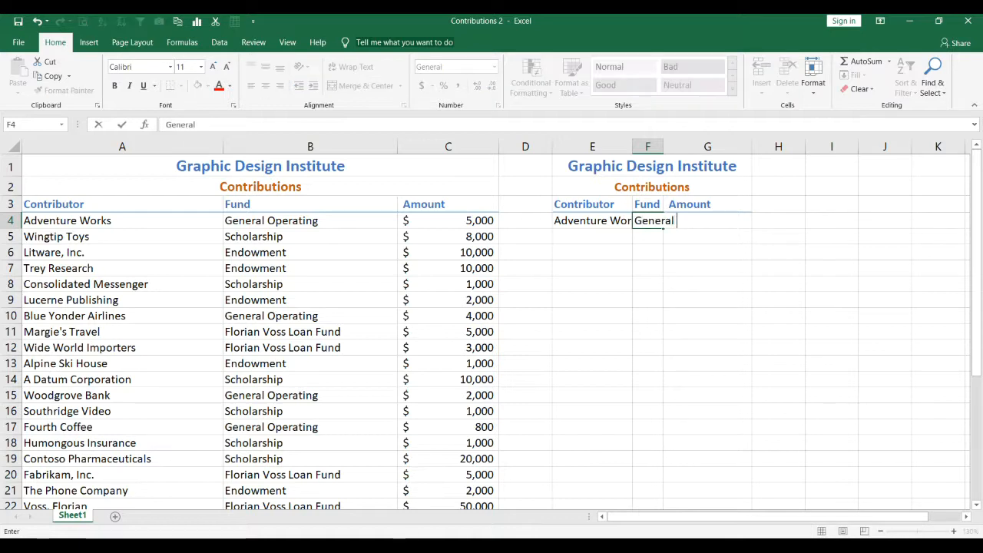
{"action": "type", "text": "Operating"}
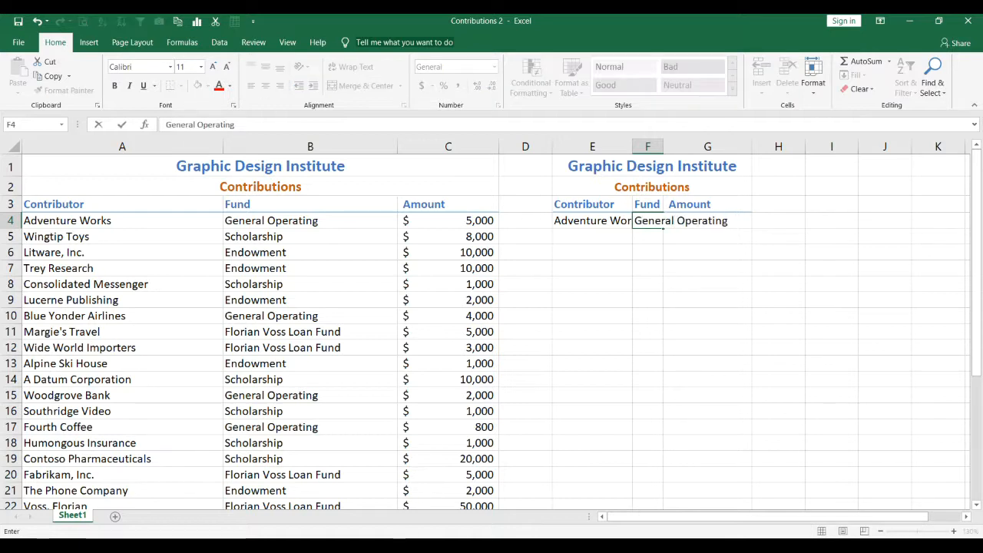
{"action": "key", "text": "Return"}
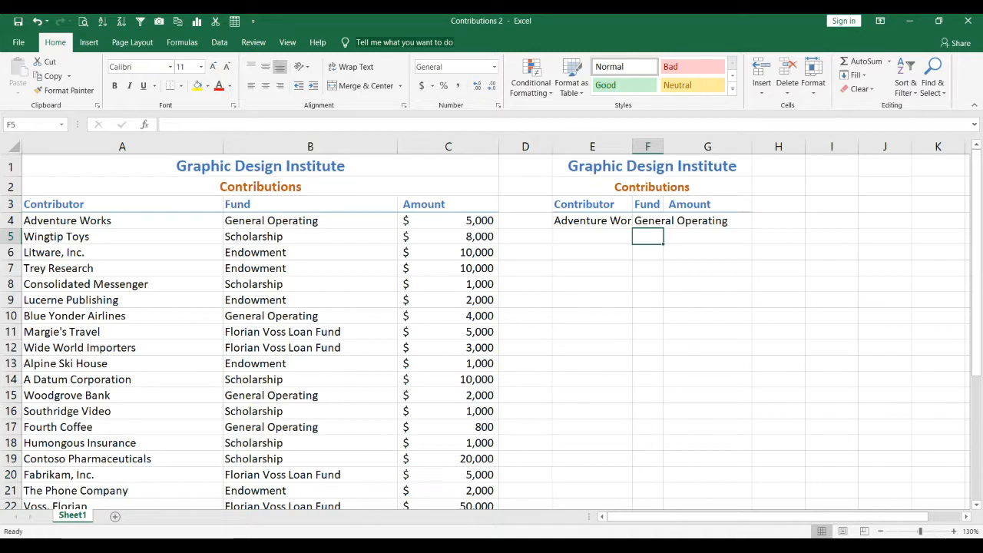
{"action": "double_click", "coordinate": [663, 147]}
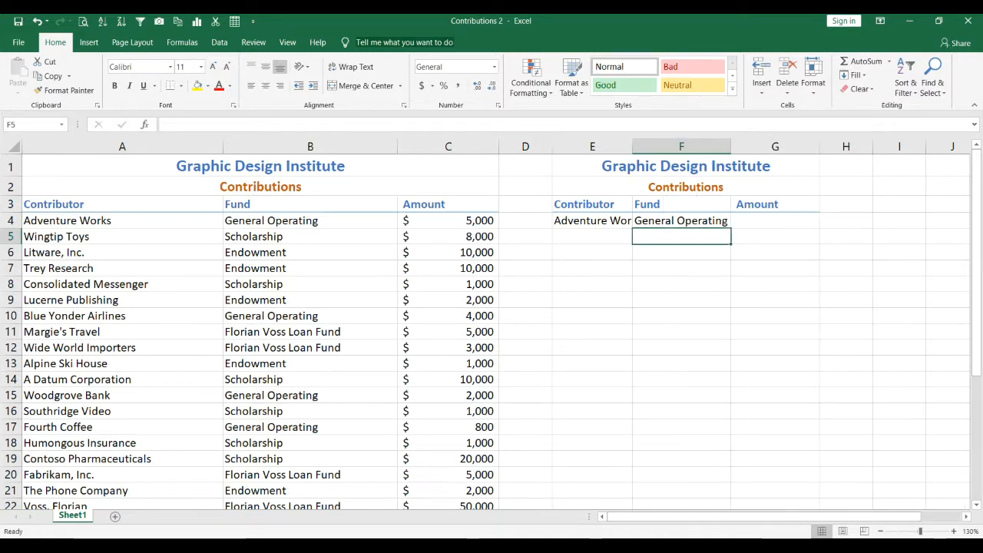
{"action": "double_click", "coordinate": [632, 147]}
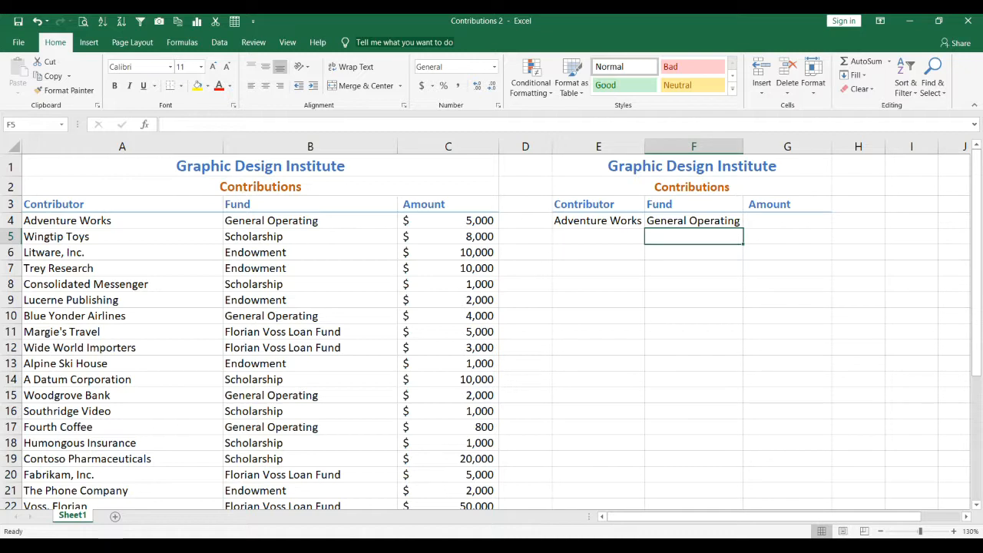
Enter 5000 in G4 as the amount for Adventure Works
{"action": "left_click", "coordinate": [787, 220]}
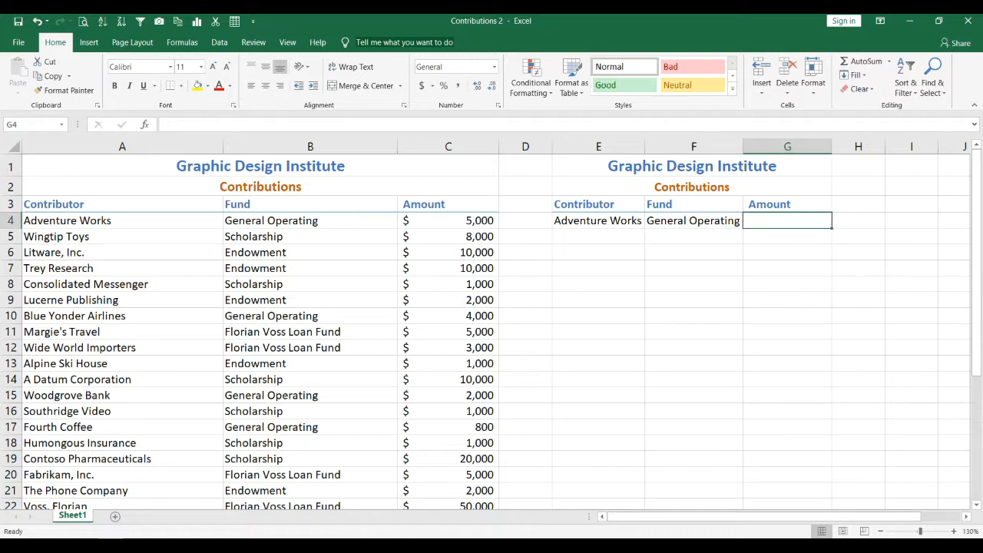
{"action": "type", "text": "5000"}
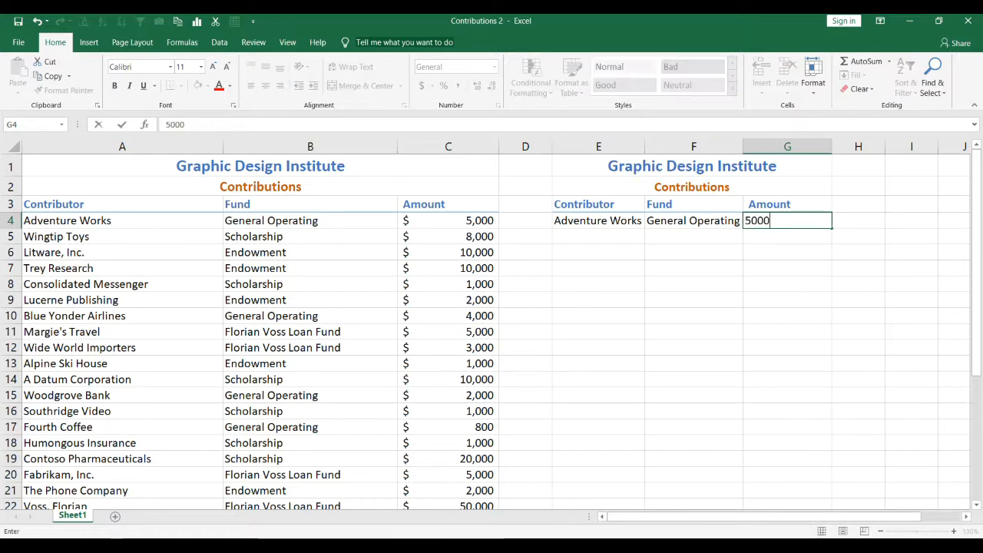
{"action": "key", "text": "Return"}
{"action": "left_click", "coordinate": [787, 220]}
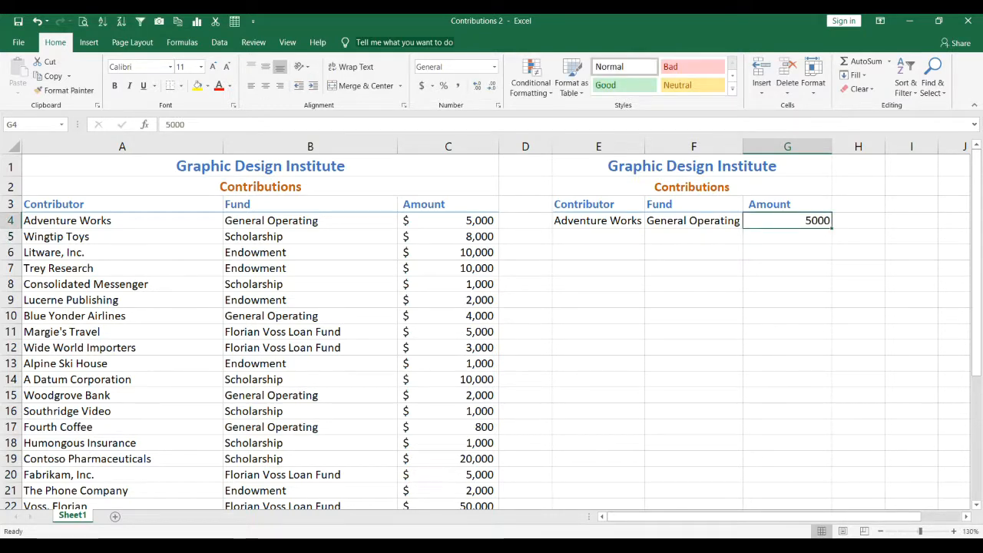
Check the format of the amount in C4, and apply the Currency number format to G4
{"action": "left_click", "coordinate": [448, 220]}
{"action": "left_click", "coordinate": [787, 221]}
{"action": "left_click", "coordinate": [493, 67]}
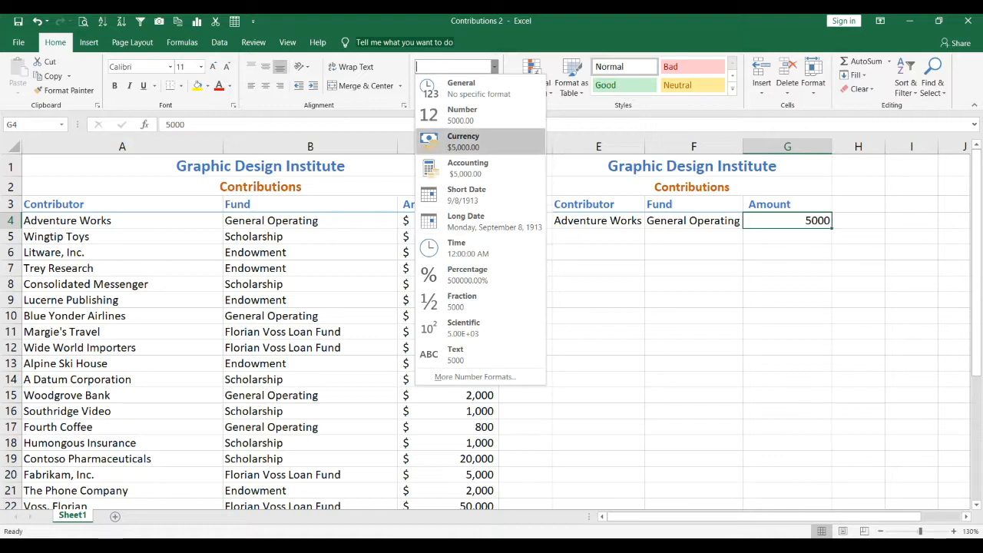
{"action": "left_click", "coordinate": [463, 141]}
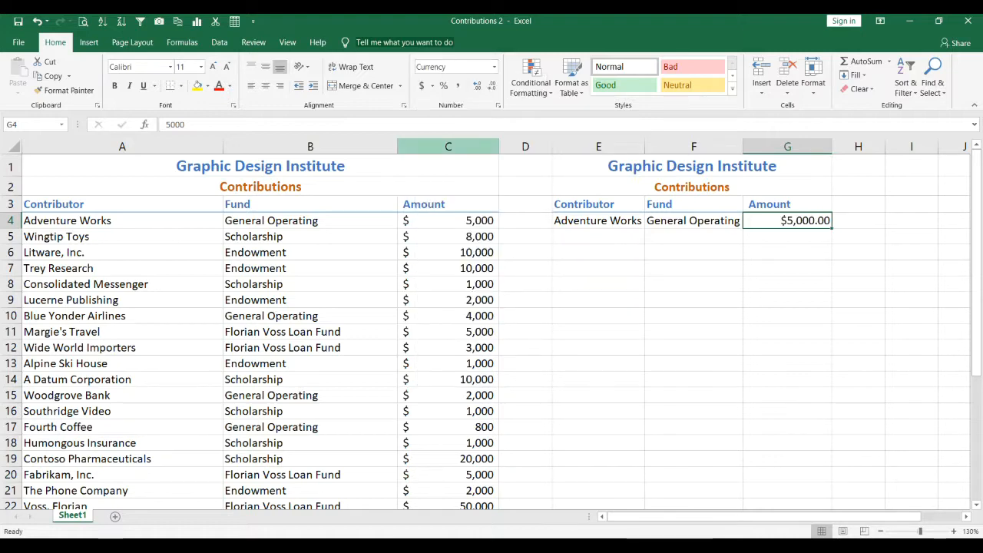
Apply the Accounting number format to the amount in G4 and reduce it to zero decimal places
{"action": "left_click", "coordinate": [494, 67]}
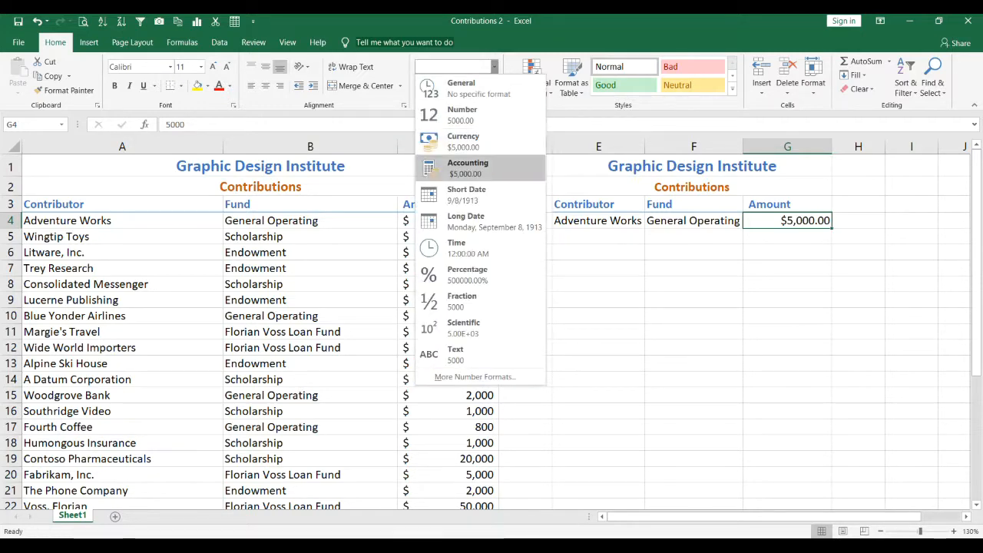
{"action": "left_click", "coordinate": [467, 167]}
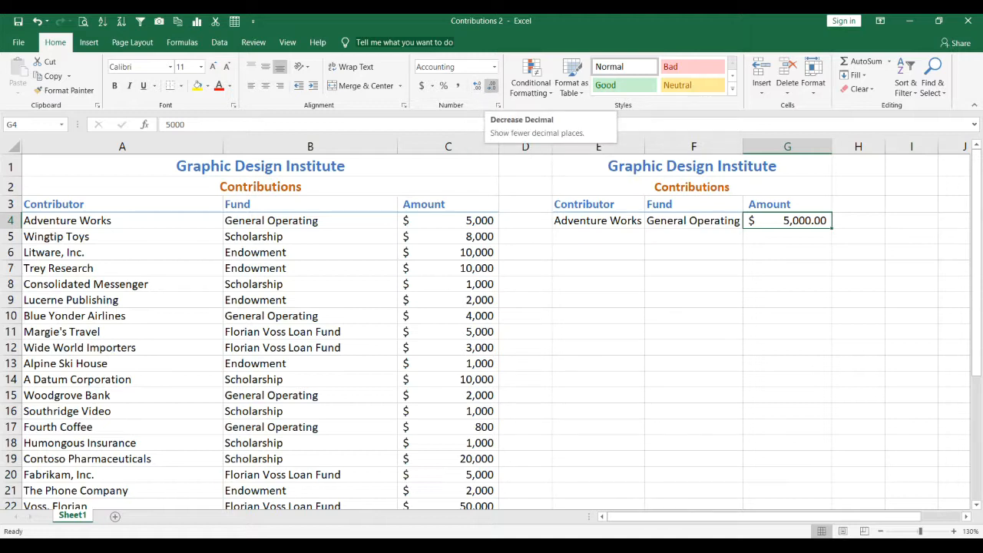
{"action": "left_click", "coordinate": [492, 85]}
{"action": "left_click", "coordinate": [491, 85]}
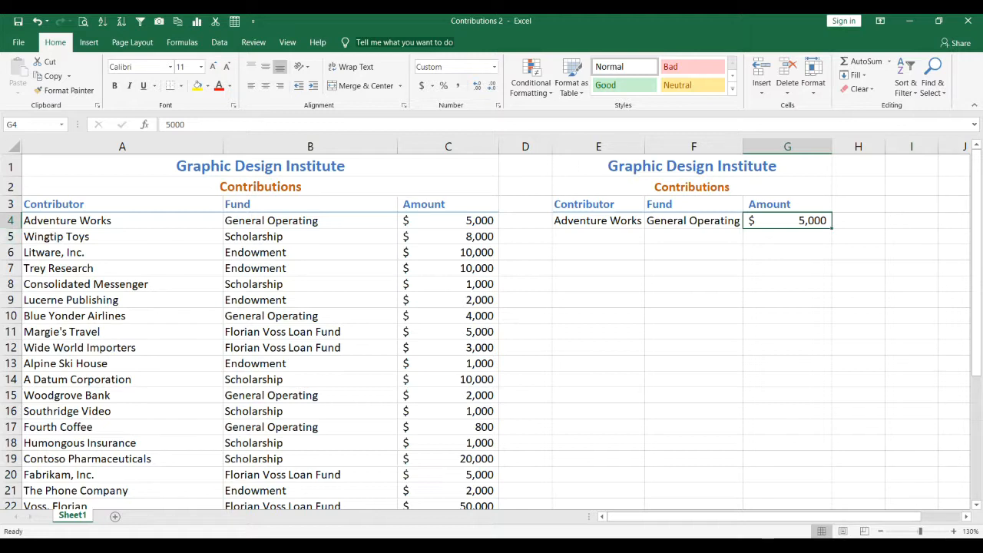
Increase the height of row 4, setting its exact row height to 18
{"action": "mouse_move", "coordinate": [10, 213]}
{"action": "left_mouse_down"}
{"action": "mouse_move", "coordinate": [10, 251]}
{"action": "mouse_move", "coordinate": [10, 230]}
{"action": "left_mouse_up"}
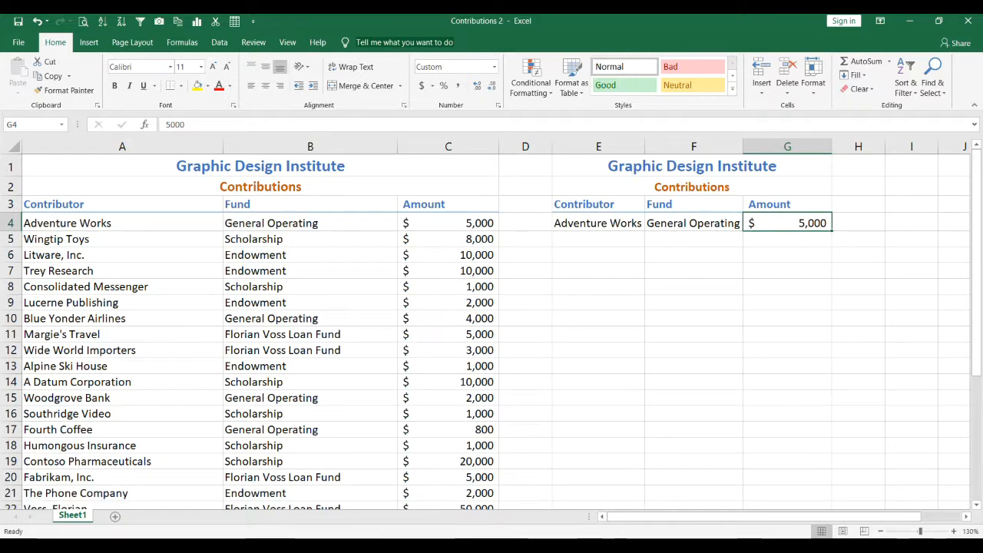
{"action": "right_click", "coordinate": [11, 224]}
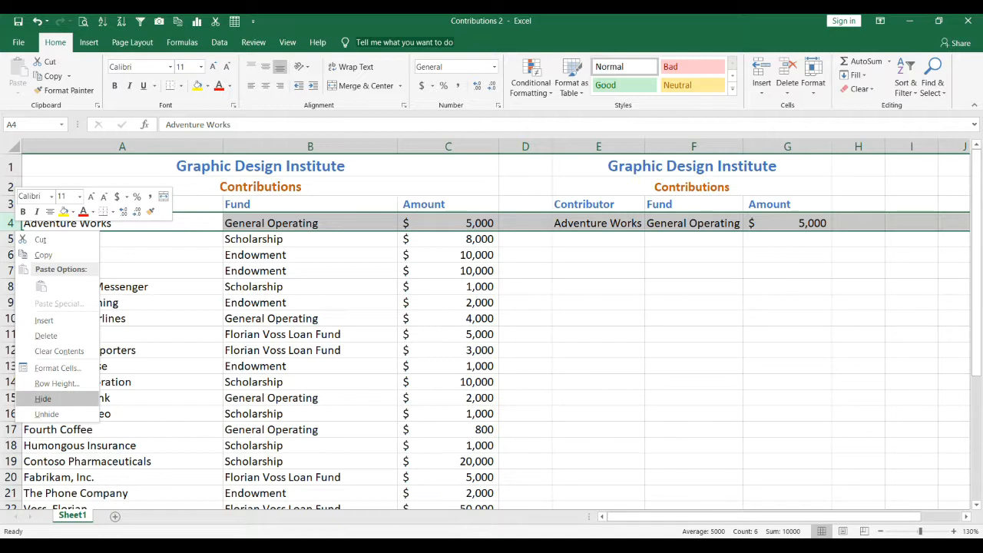
{"action": "left_click", "coordinate": [57, 383]}
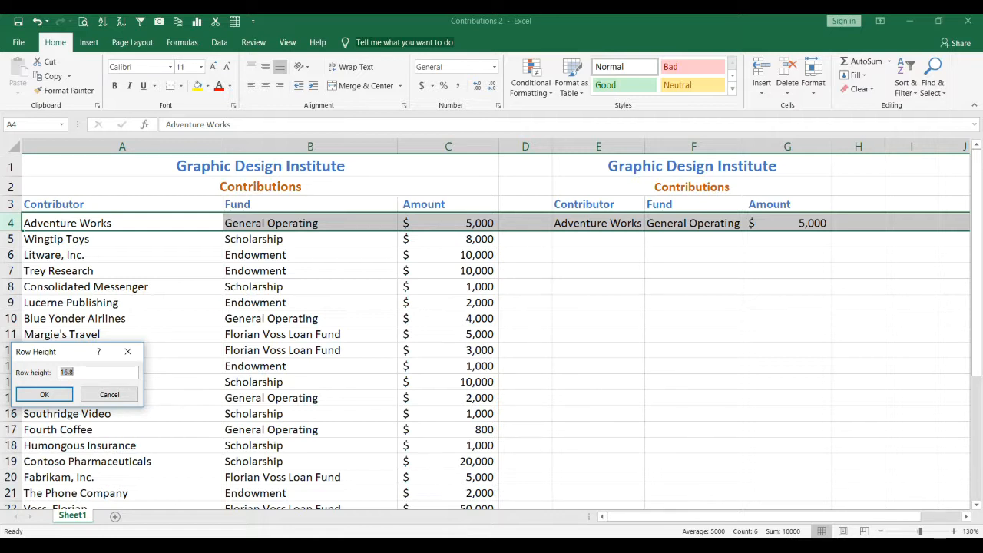
{"action": "type", "text": "18"}
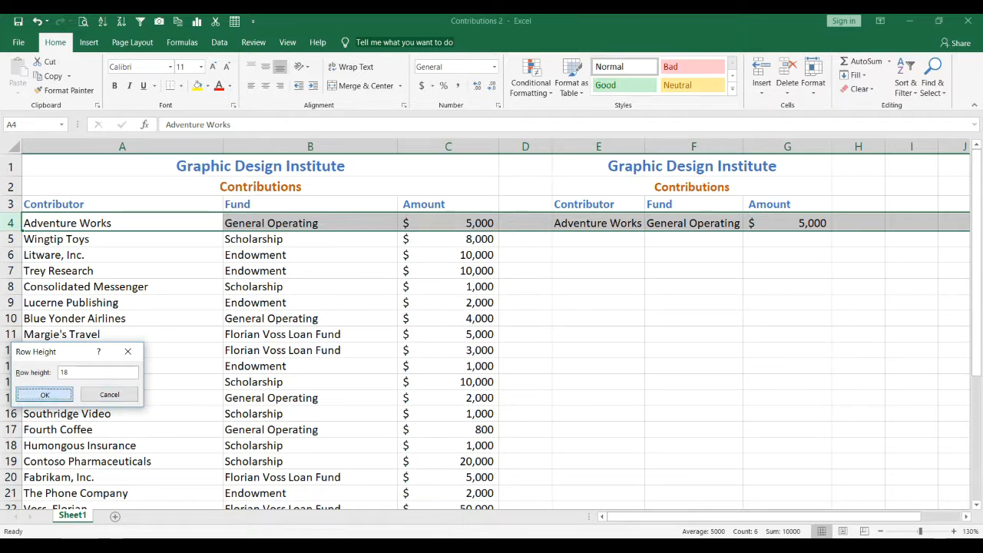
{"action": "key", "text": "Return"}
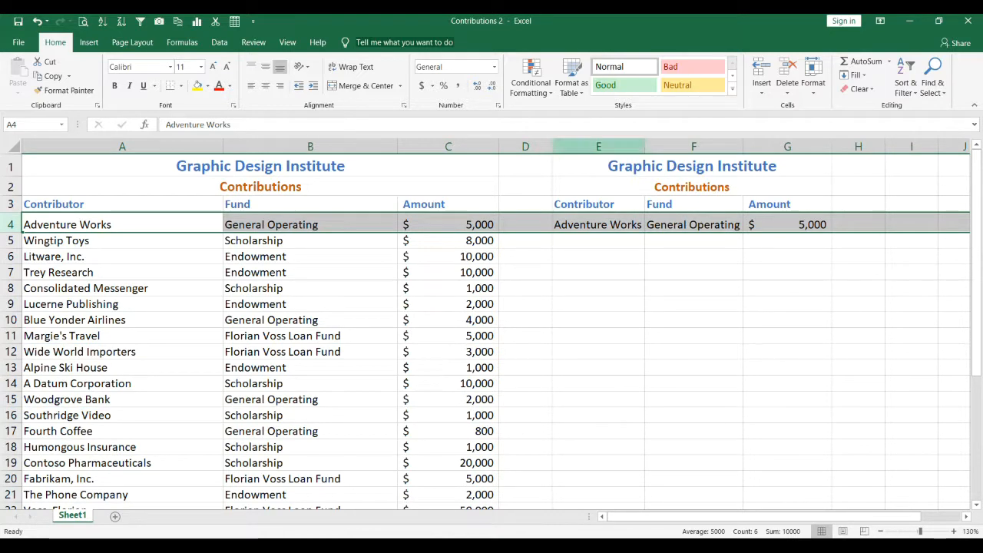
Check the exact column width of column E
{"action": "right_click", "coordinate": [642, 147]}
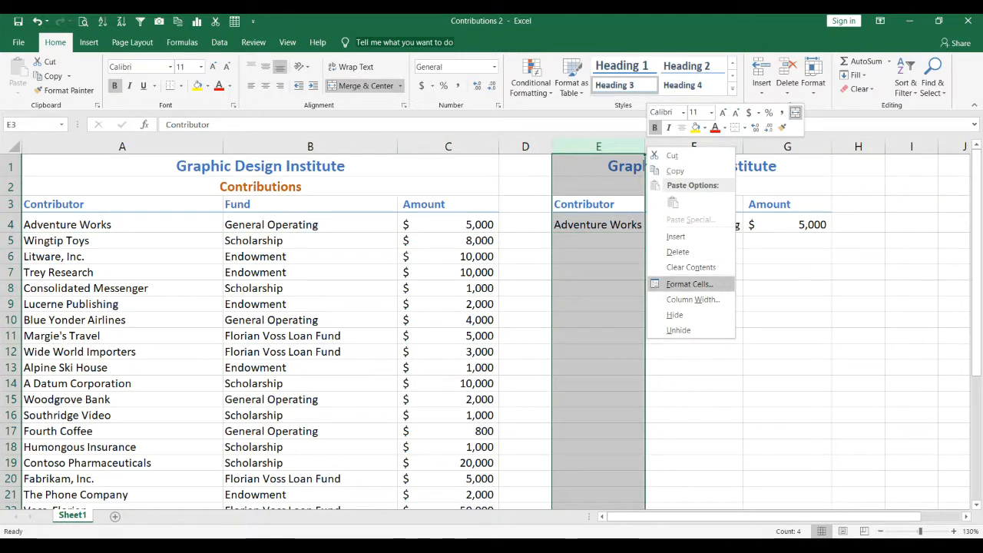
{"action": "left_click", "coordinate": [693, 300]}
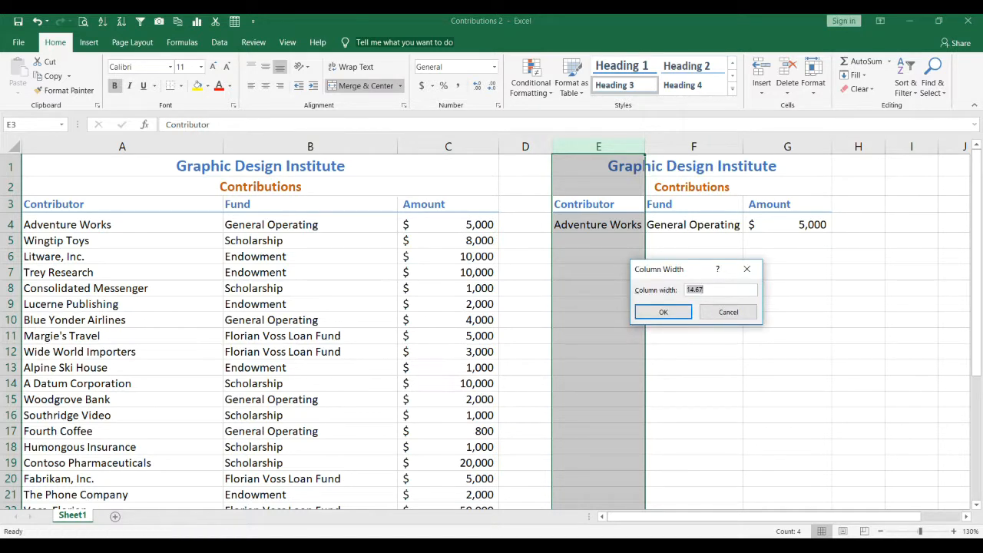
{"action": "left_click", "coordinate": [728, 312]}
{"action": "left_click", "coordinate": [598, 225]}
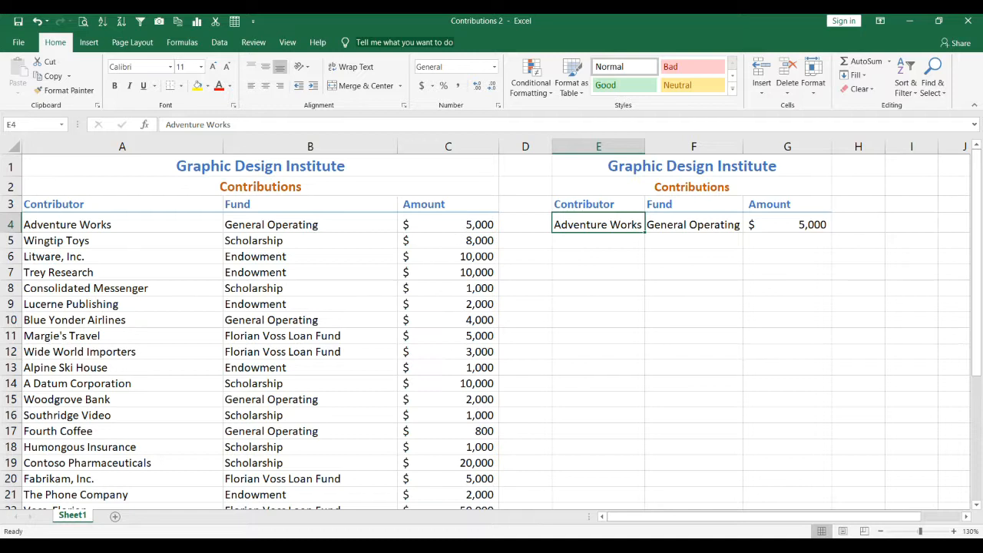
{"action": "left_click", "coordinate": [122, 288]}
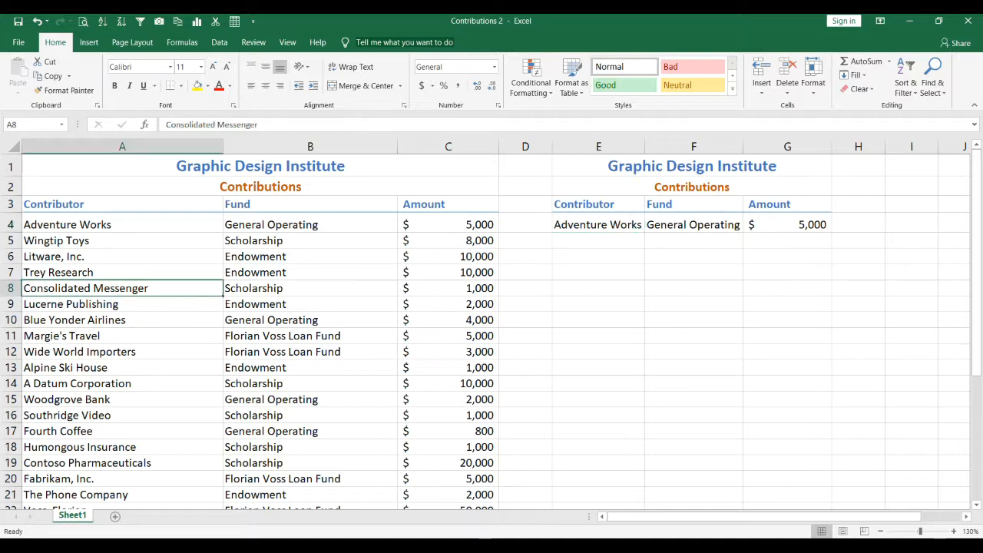
{"action": "left_click", "coordinate": [693, 240]}
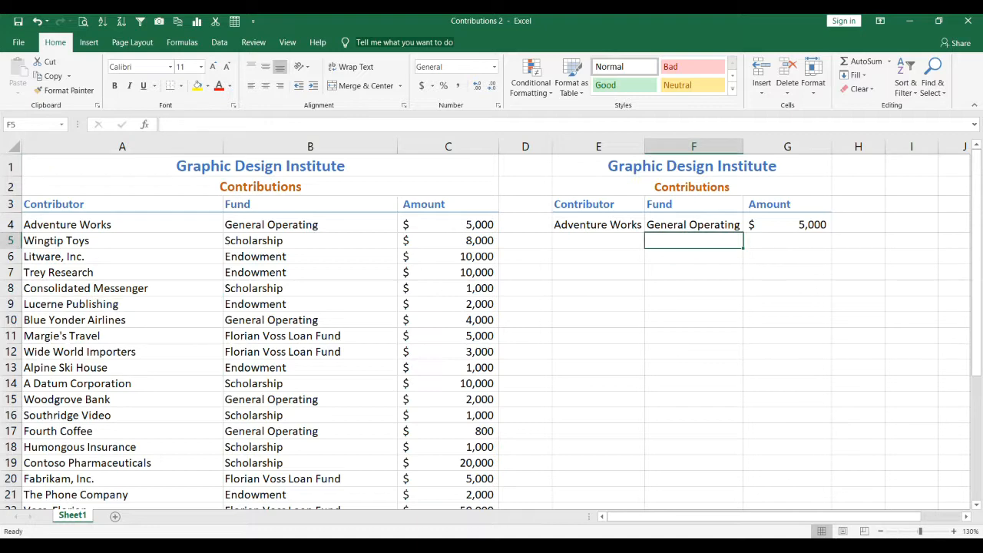
Delete the SUM formula from the Total Contributions amount in C33
{"action": "scroll", "coordinate": [492, 331], "scroll_direction": "down", "scroll_amount": 6}
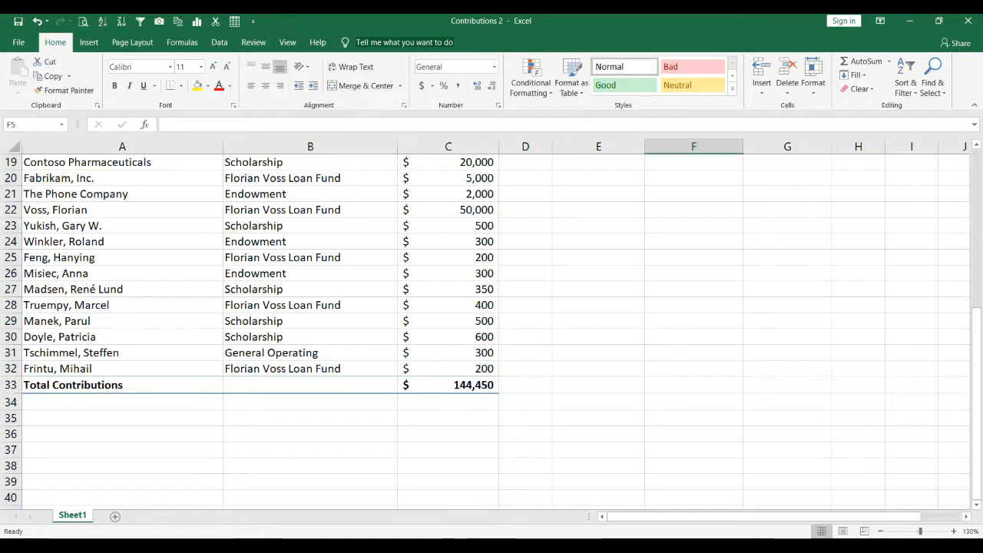
{"action": "left_click", "coordinate": [448, 385]}
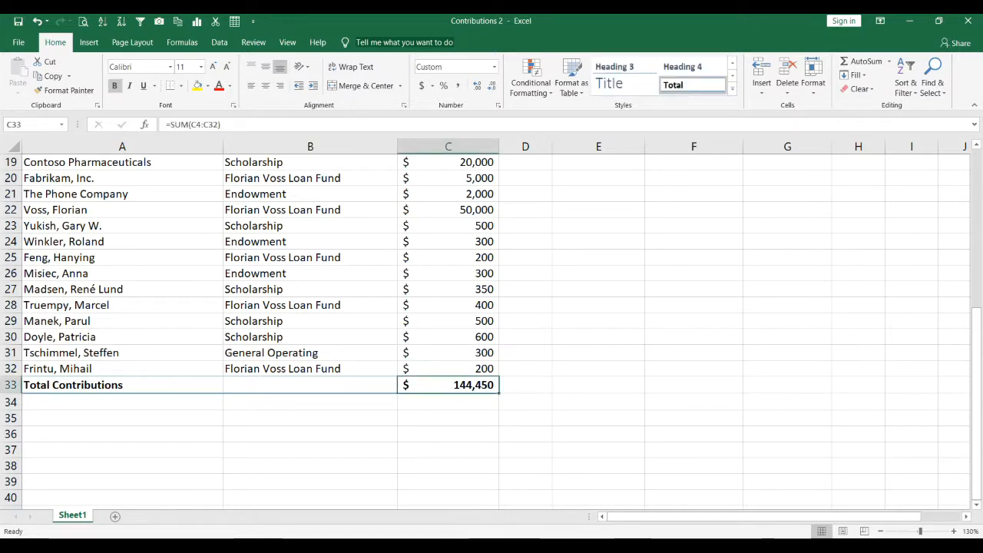
{"action": "key", "text": "Delete"}
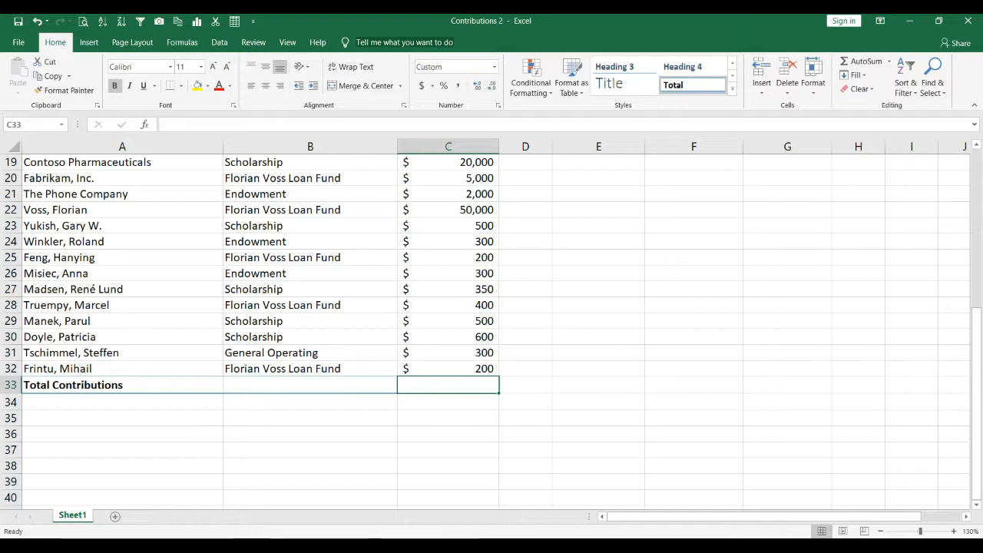
{"action": "scroll", "coordinate": [492, 330], "scroll_direction": "up", "scroll_amount": 3}
{"action": "scroll", "coordinate": [492, 330], "scroll_direction": "up", "scroll_amount": 3}
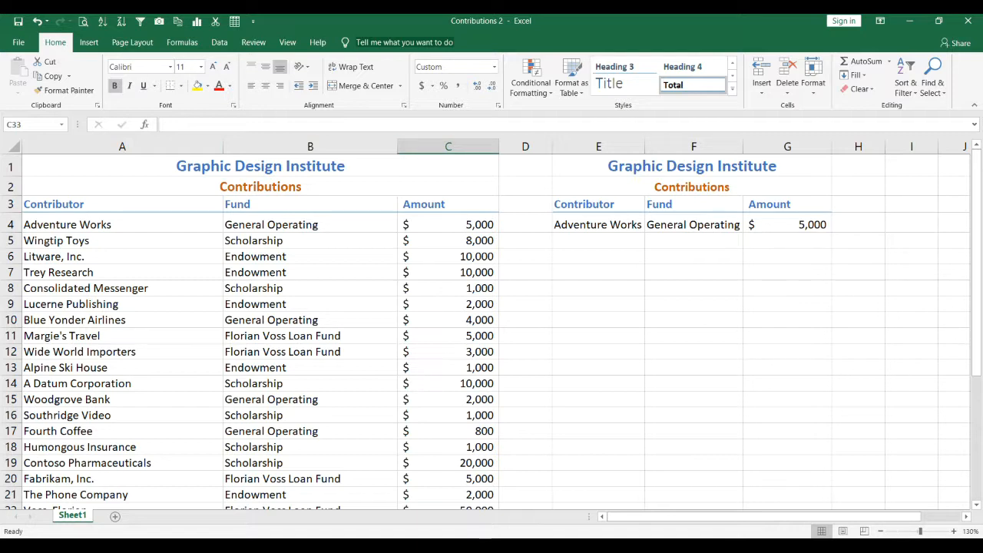
Freeze the panes at A4 so that title and heading rows 1 to 3 stay in view
{"action": "scroll", "coordinate": [491, 330], "scroll_direction": "down", "scroll_amount": 4}
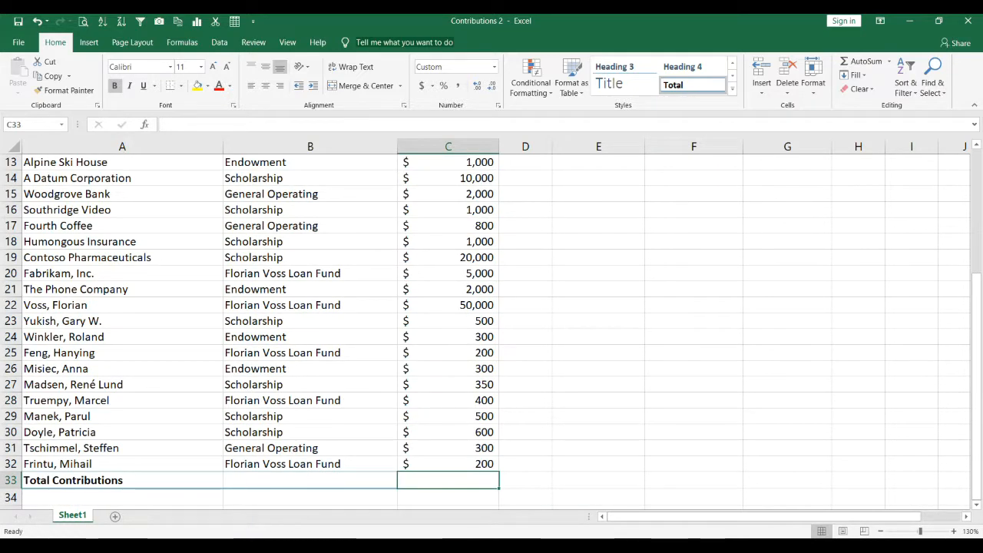
{"action": "left_click", "coordinate": [310, 305]}
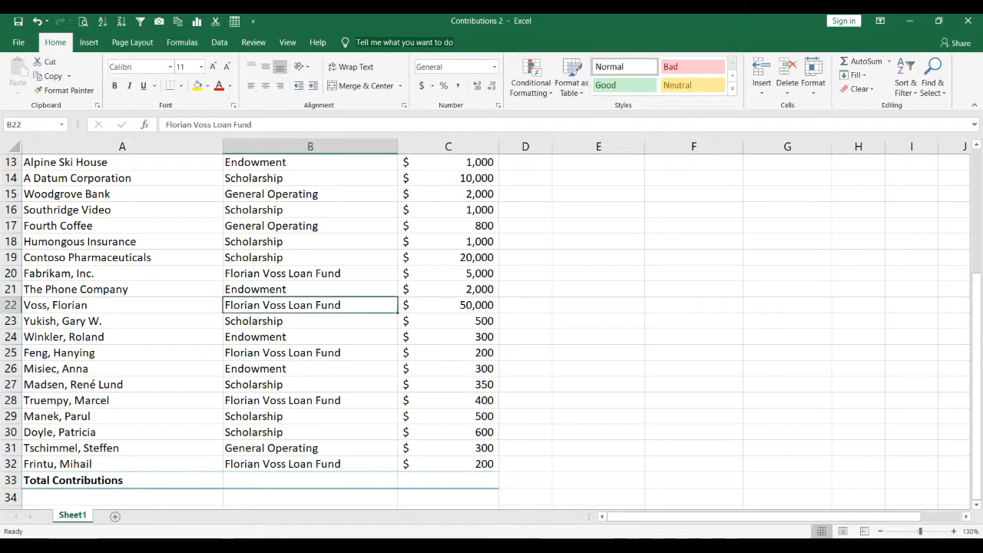
{"action": "scroll", "coordinate": [495, 330], "scroll_direction": "up", "scroll_amount": 4}
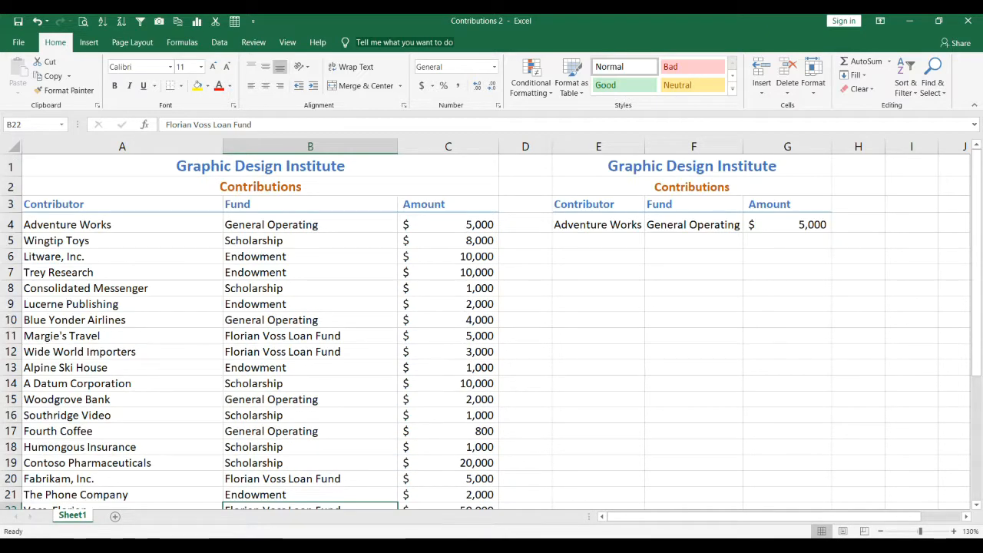
{"action": "scroll", "coordinate": [495, 330], "scroll_direction": "down", "scroll_amount": 5}
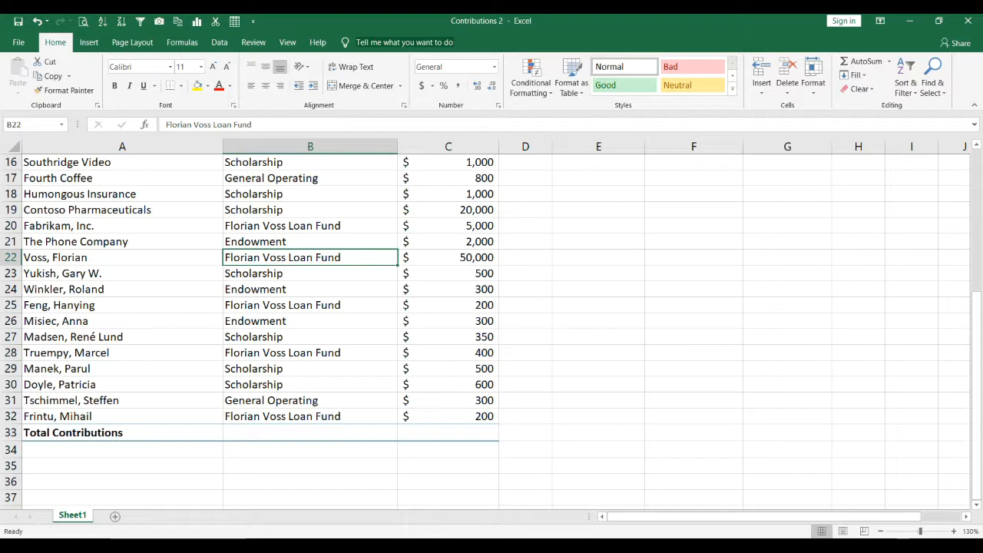
{"action": "scroll", "coordinate": [495, 330], "scroll_direction": "up", "scroll_amount": 5}
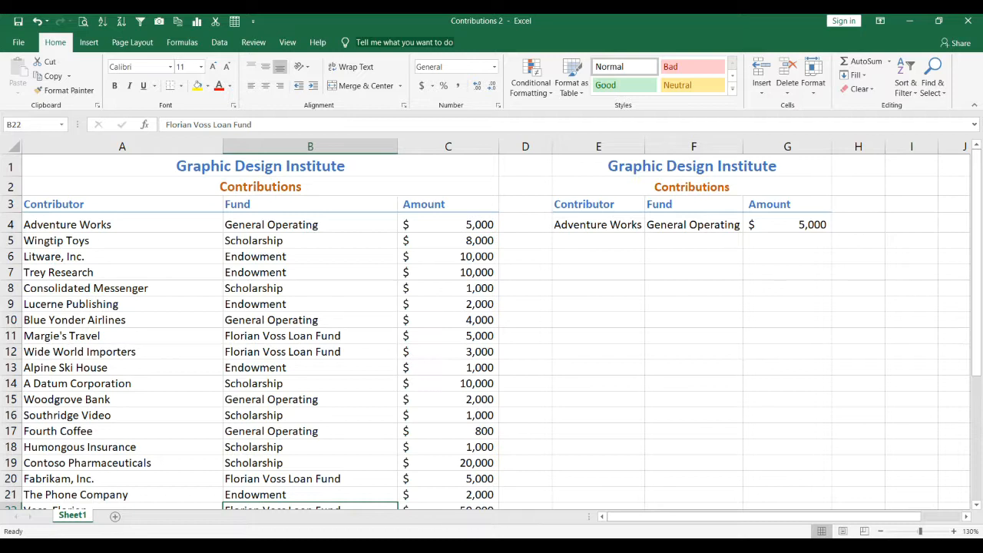
{"action": "left_click", "coordinate": [253, 42]}
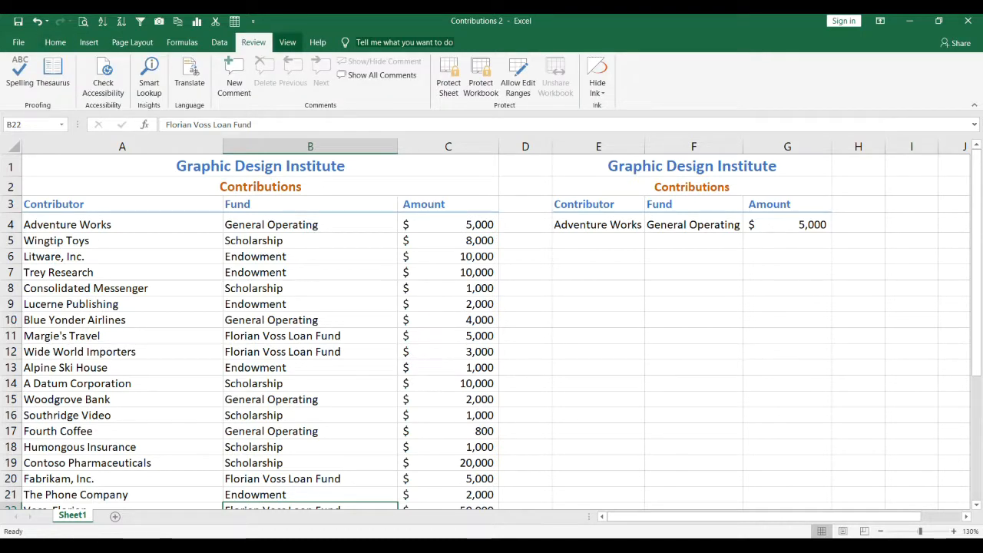
{"action": "left_click", "coordinate": [287, 42]}
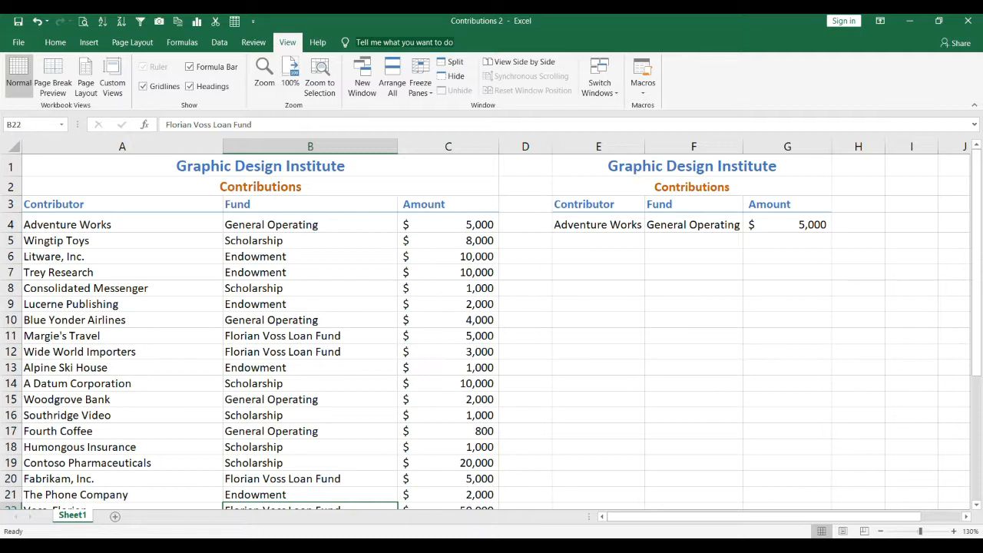
{"action": "left_click", "coordinate": [122, 224]}
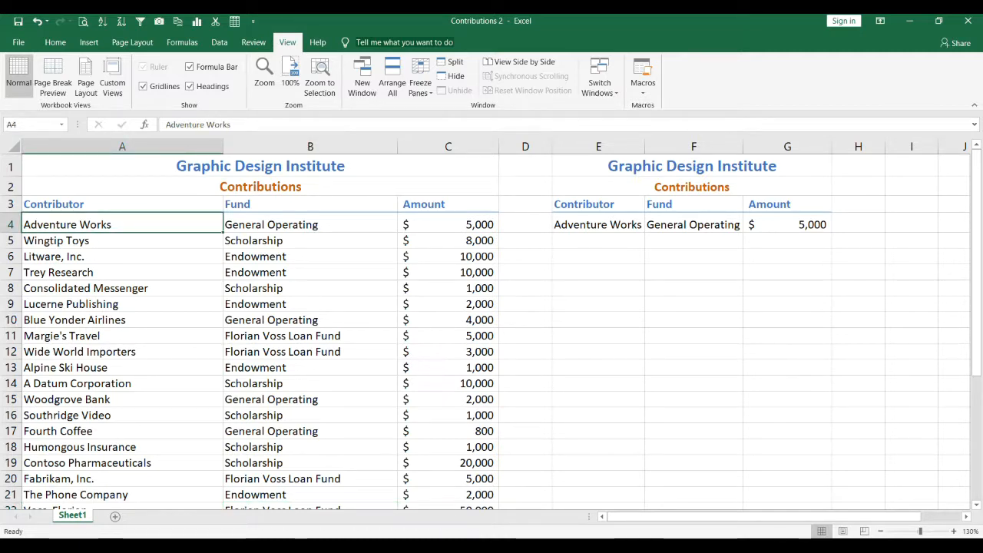
{"action": "left_click", "coordinate": [419, 83]}
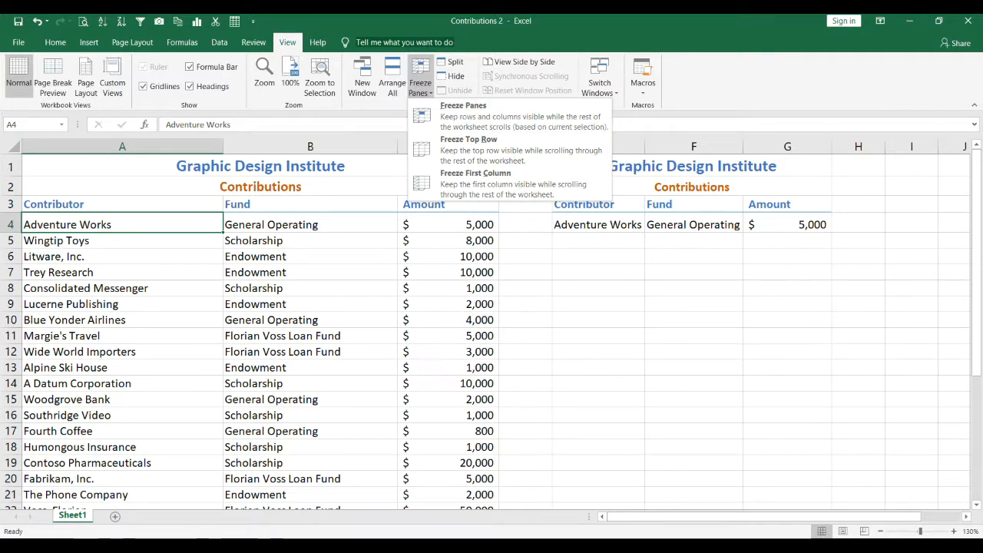
{"action": "left_click", "coordinate": [509, 116]}
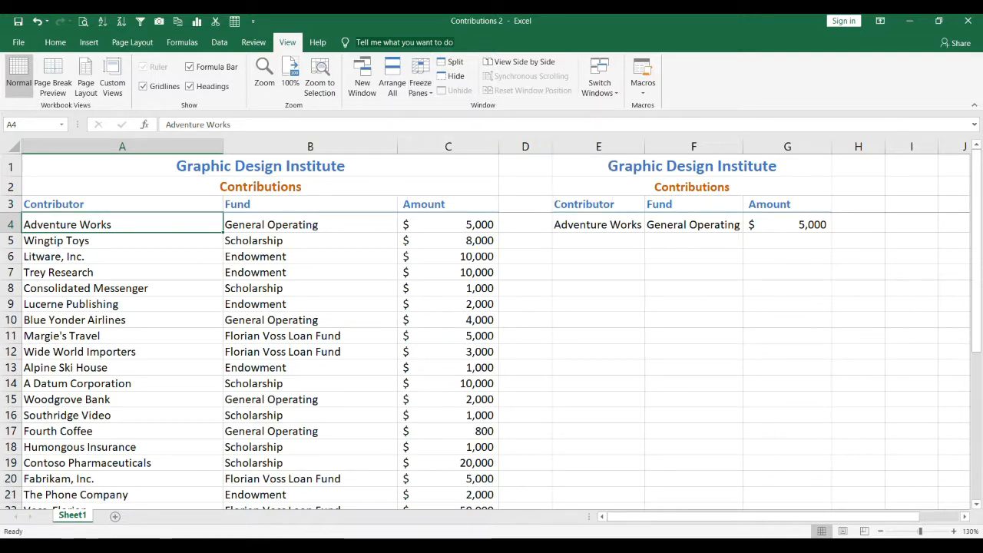
Look through the contributions down to the total row to check how the frozen title and heading rows behave
{"action": "scroll", "coordinate": [492, 361], "scroll_direction": "down", "scroll_amount": 3}
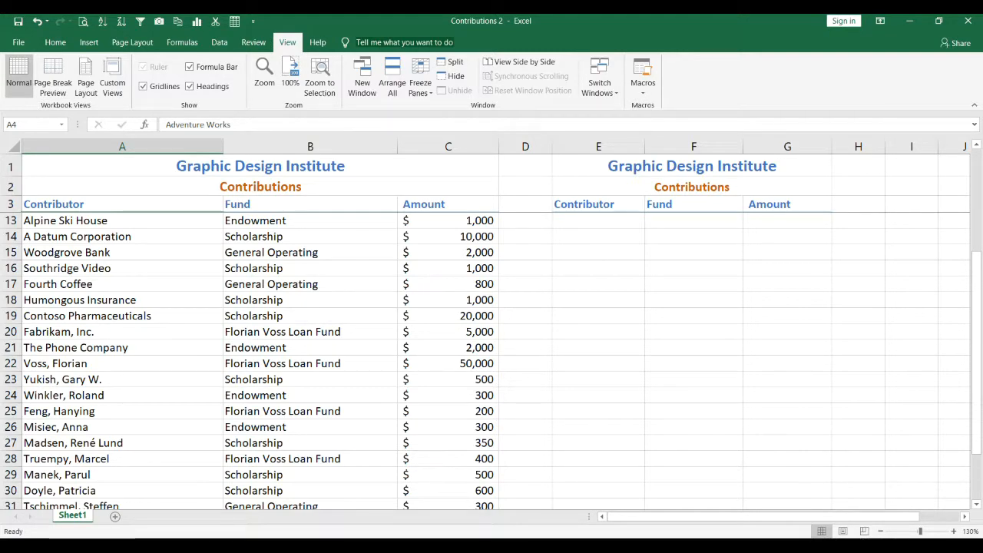
{"action": "scroll", "coordinate": [492, 361], "scroll_direction": "down", "scroll_amount": 2}
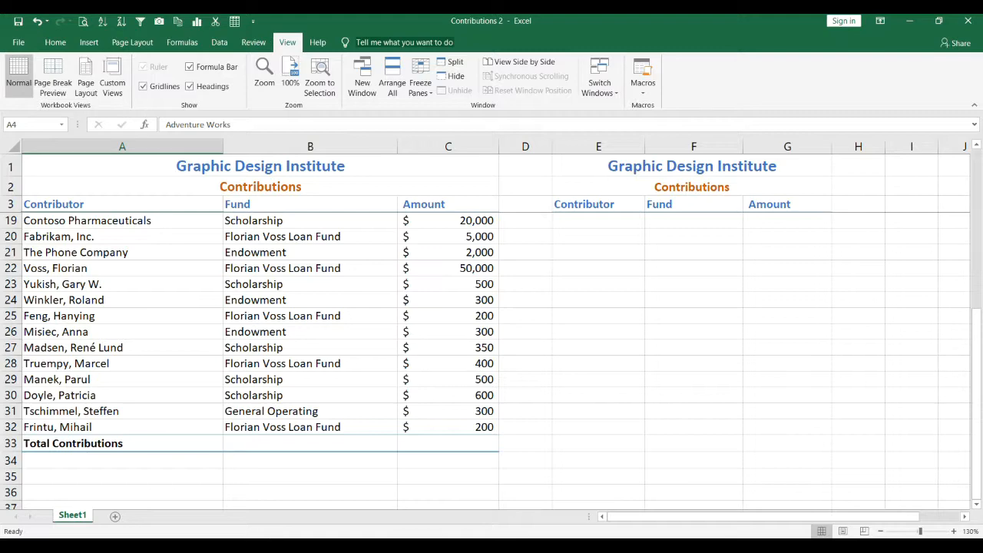
{"action": "scroll", "coordinate": [492, 361], "scroll_direction": "up", "scroll_amount": 4}
{"action": "scroll", "coordinate": [492, 361], "scroll_direction": "down", "scroll_amount": 2}
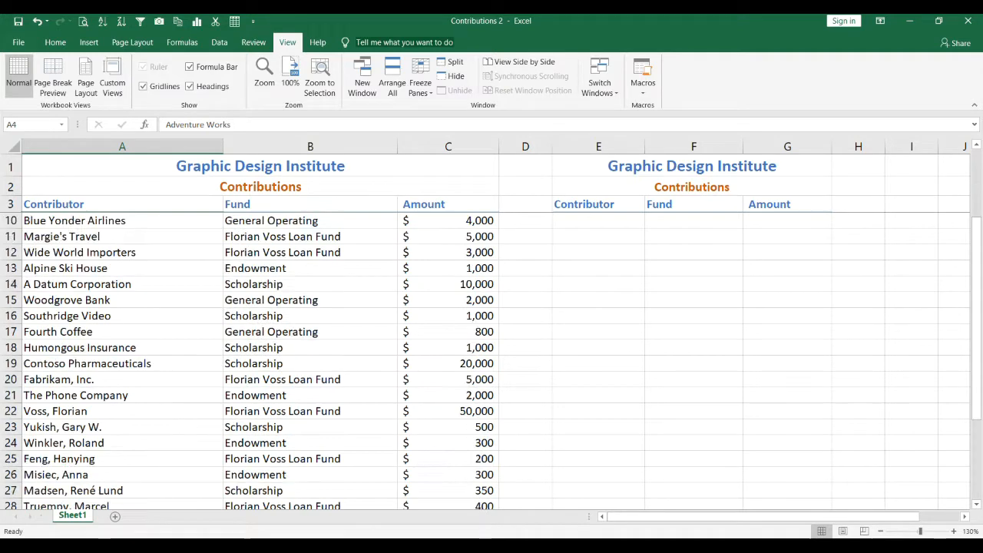
{"action": "scroll", "coordinate": [492, 361], "scroll_direction": "down", "scroll_amount": 2}
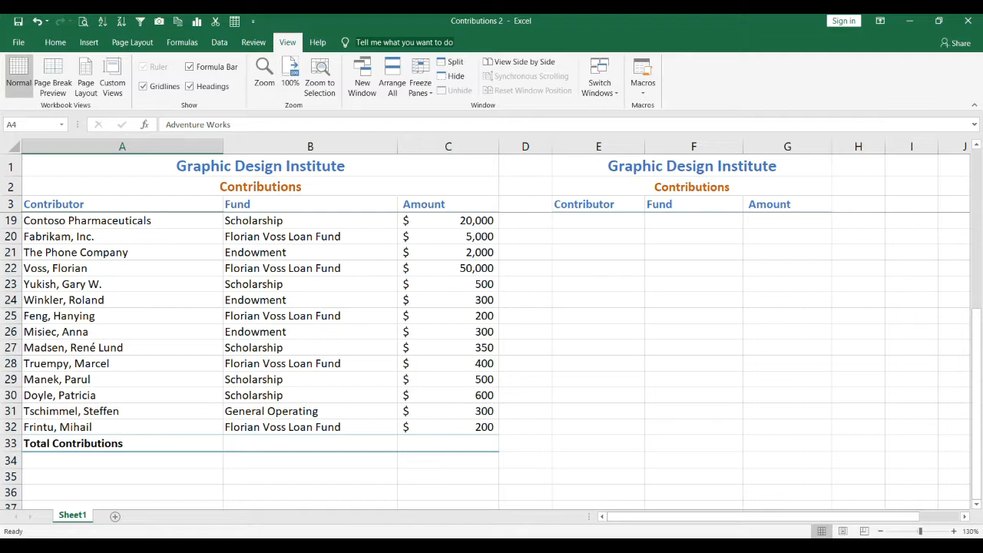
{"action": "scroll", "coordinate": [486, 361], "scroll_direction": "up", "scroll_amount": 5}
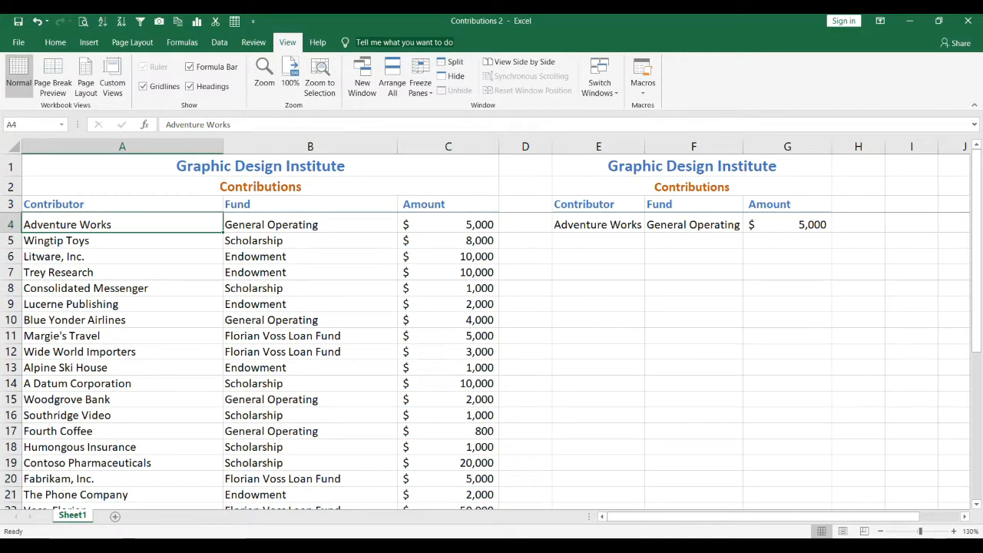
{"action": "left_click", "coordinate": [449, 224]}
{"action": "left_click_drag", "start_coordinate": [449, 257], "coordinate": [448, 273]}
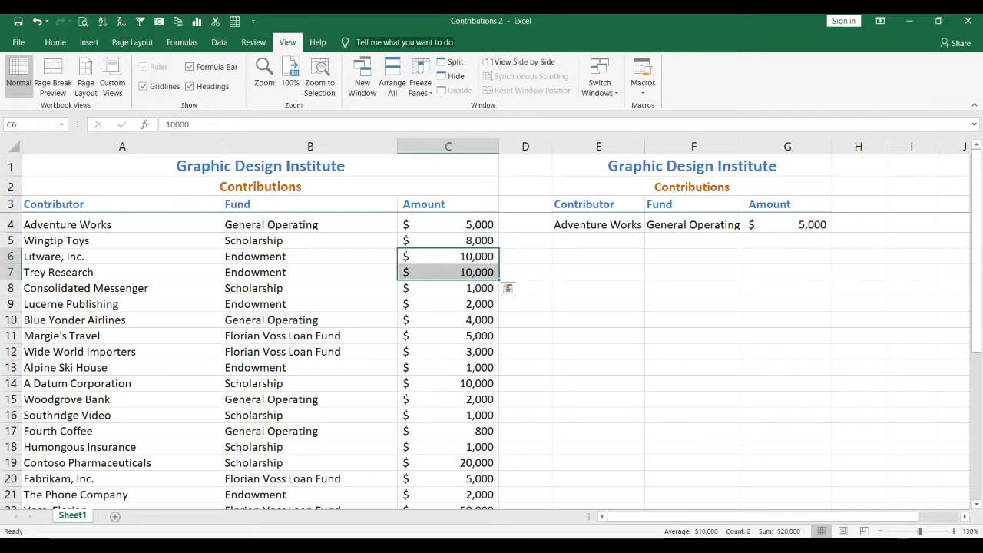
{"action": "left_click", "coordinate": [448, 320]}
{"action": "left_click", "coordinate": [449, 224]}
{"action": "left_click", "coordinate": [449, 256]}
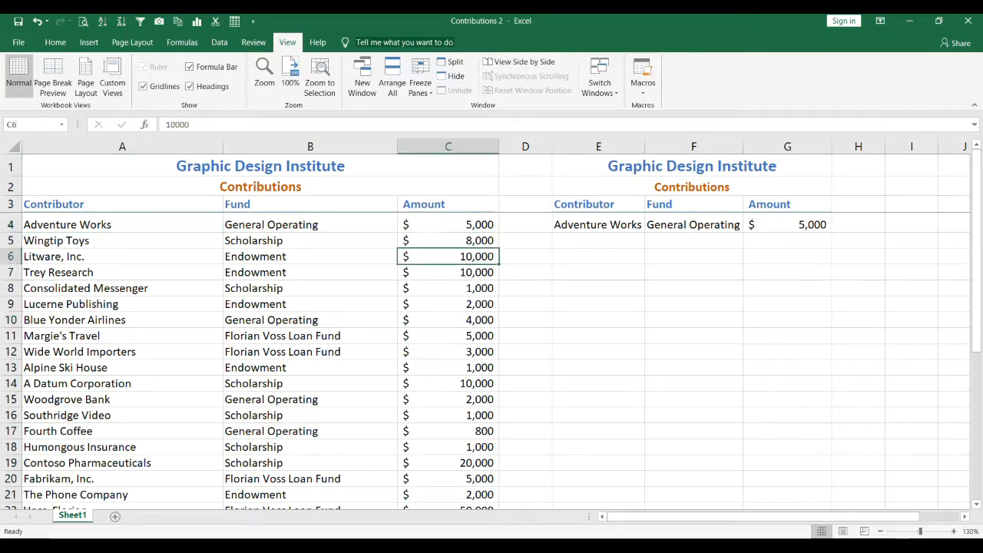
Start a formula in the Total Contributions amount cell C33 and search the Insert Function dialog for "sum"
{"action": "scroll", "coordinate": [448, 256], "scroll_direction": "down", "scroll_amount": 1}
{"action": "scroll", "coordinate": [261, 361], "scroll_direction": "down", "scroll_amount": 5}
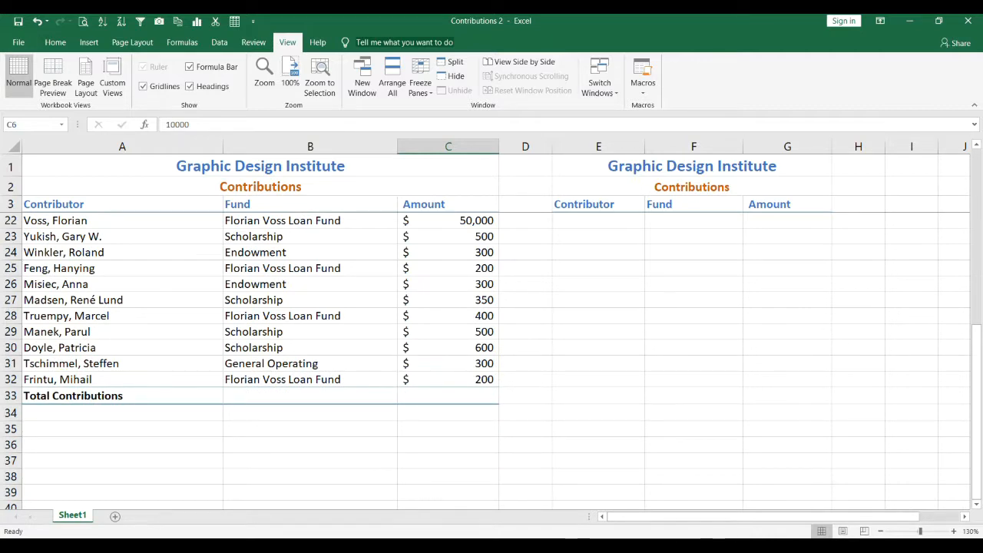
{"action": "left_click", "coordinate": [448, 396]}
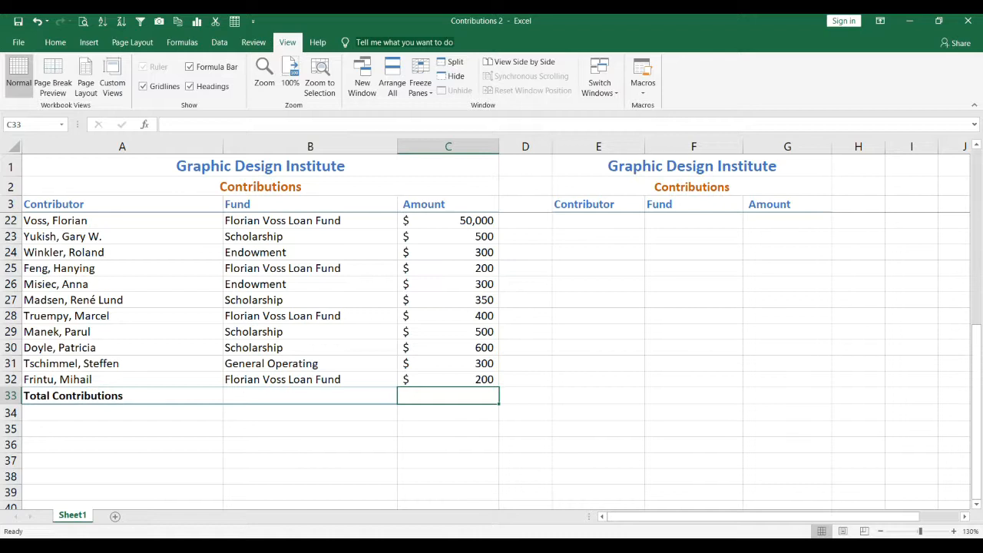
{"action": "type", "text": "="}
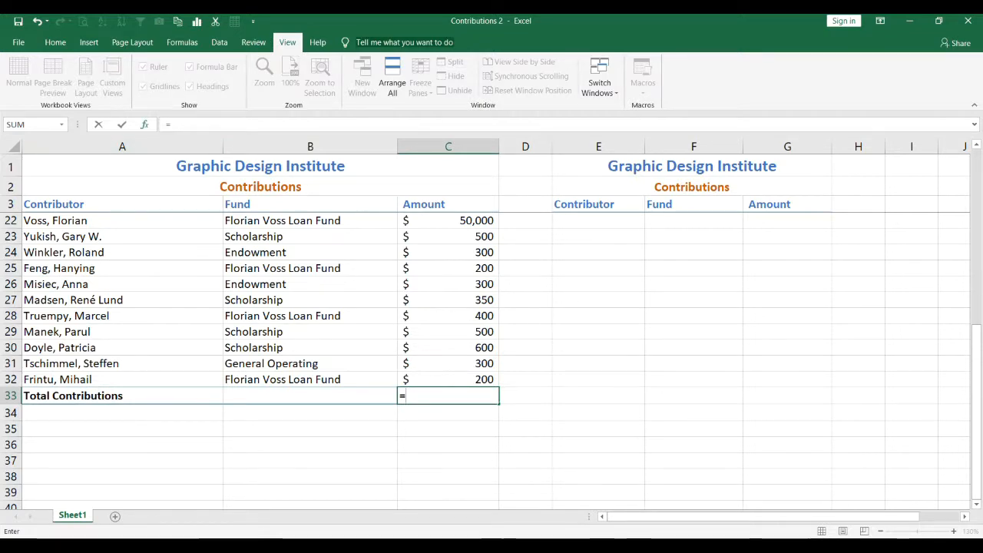
{"action": "left_click", "coordinate": [144, 124]}
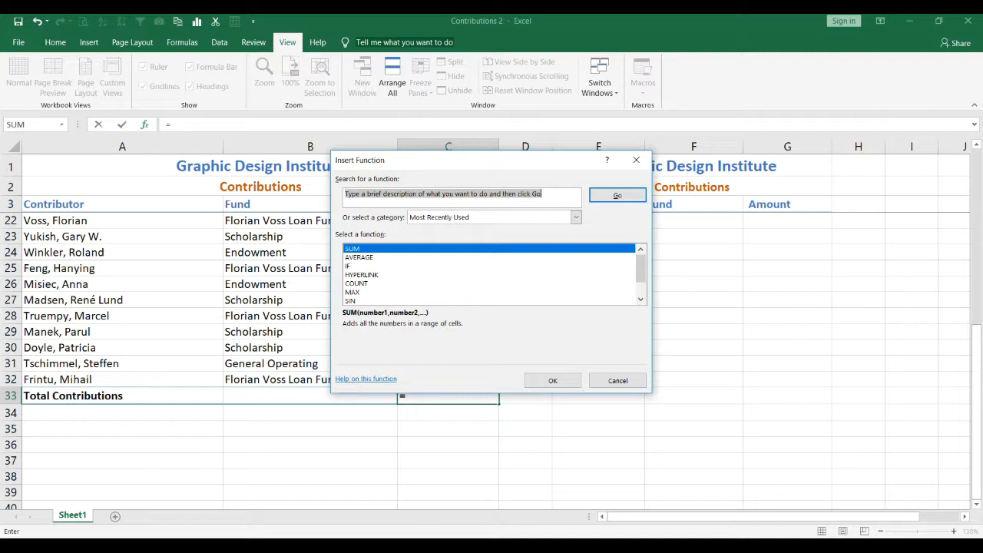
{"action": "left_click", "coordinate": [462, 195]}
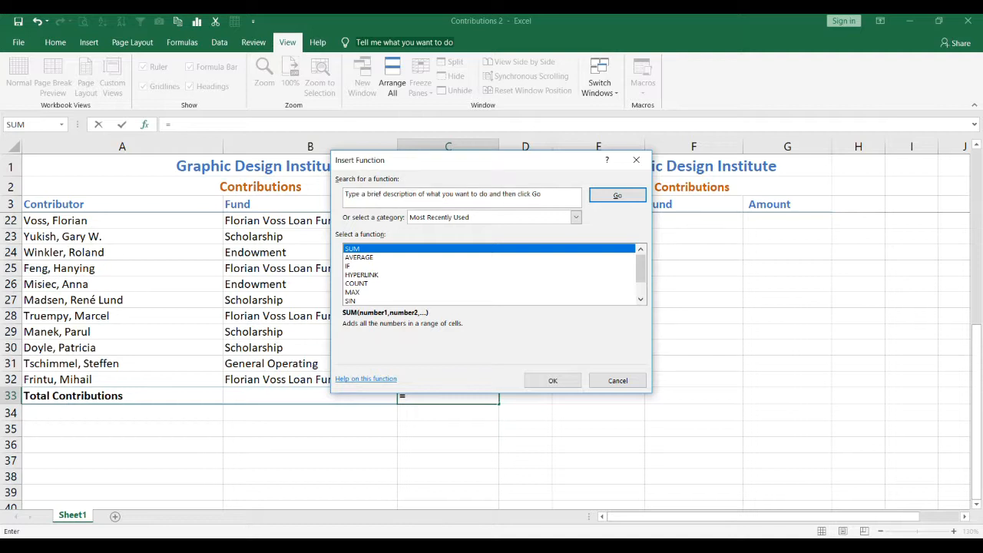
{"action": "left_click_drag", "start_coordinate": [542, 194], "coordinate": [344, 194]}
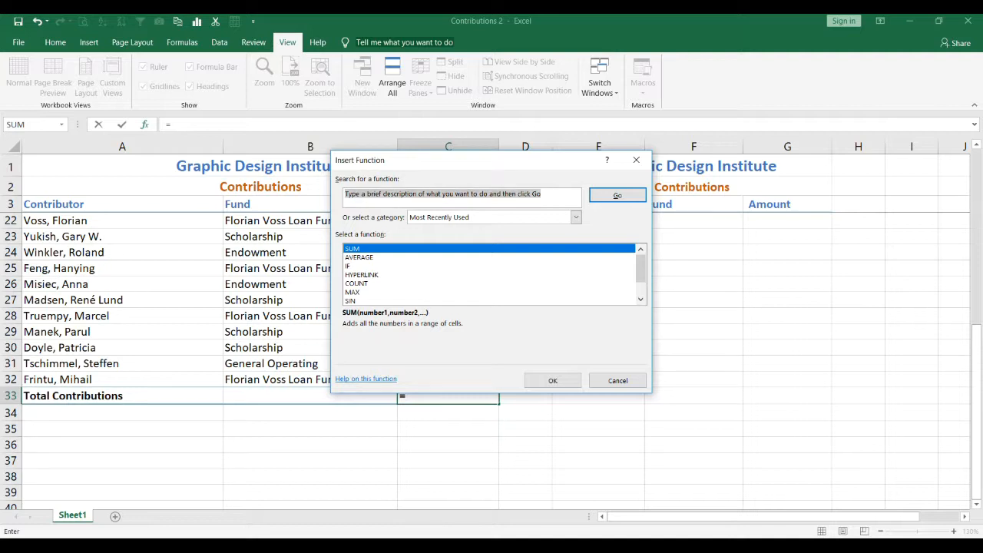
{"action": "type", "text": "sum"}
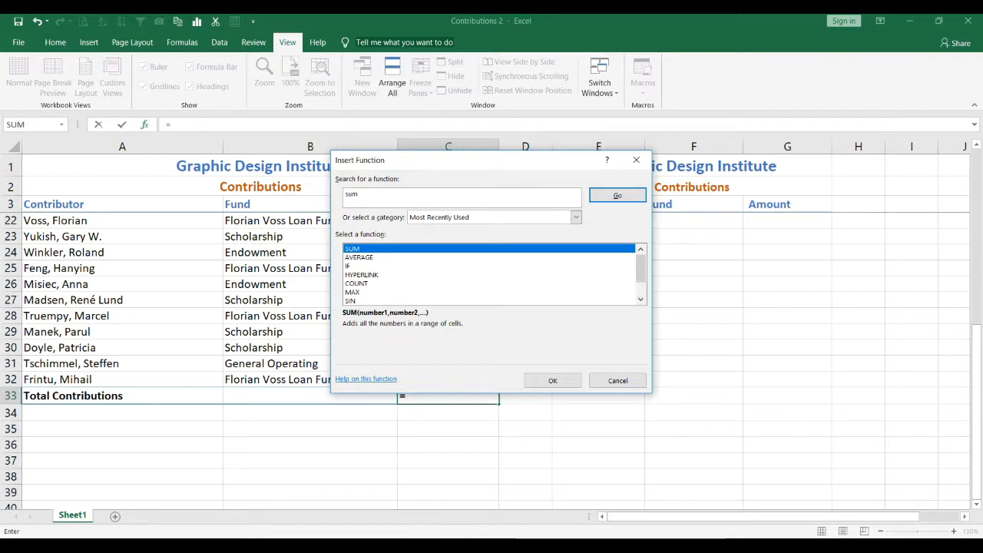
{"action": "key", "text": "Return"}
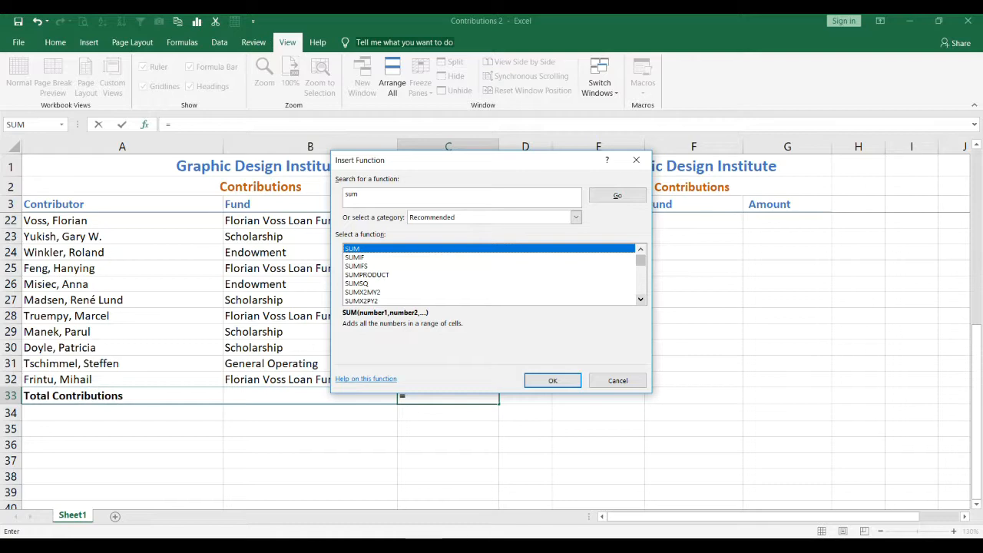
Insert the SUM function in C33 with C4:C32 as its Number1 argument
{"action": "key", "text": "Return"}
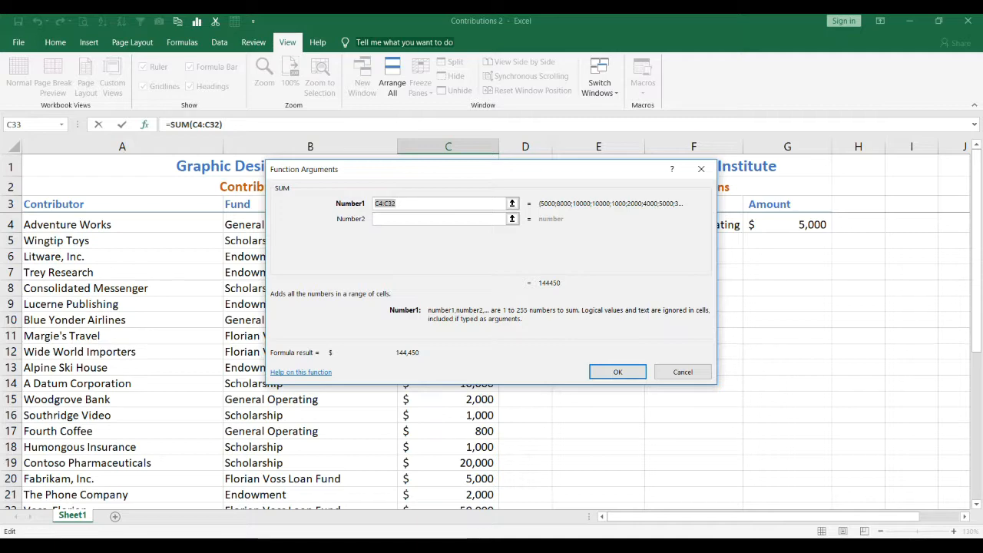
{"action": "left_click_drag", "start_coordinate": [430, 169], "coordinate": [667, 169]}
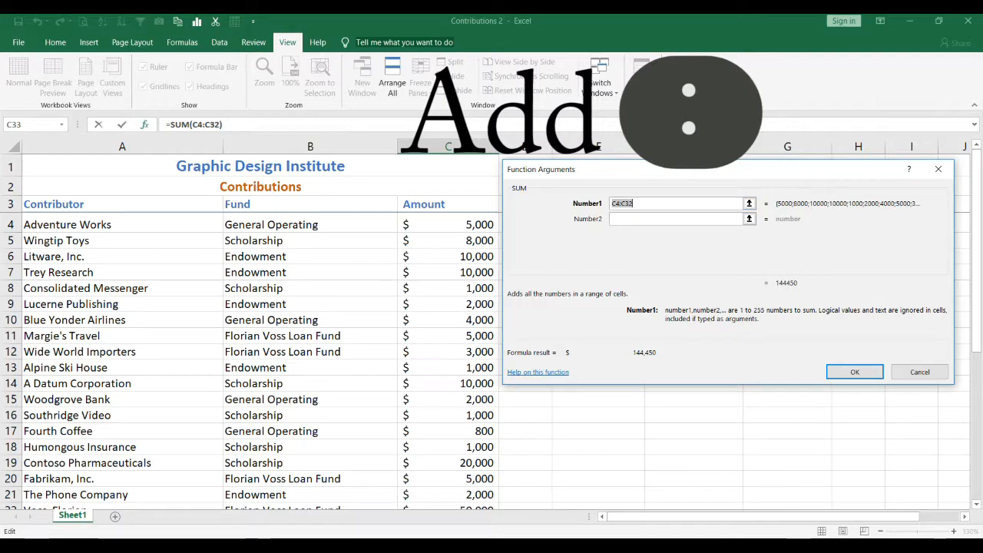
{"action": "scroll", "coordinate": [249, 346], "scroll_direction": "down", "scroll_amount": 4}
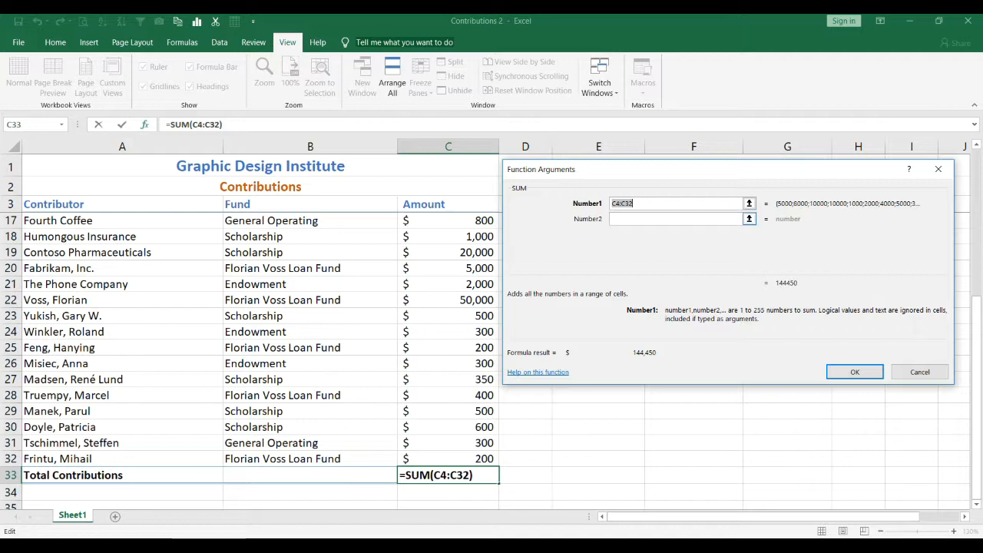
{"action": "key", "text": "Return"}
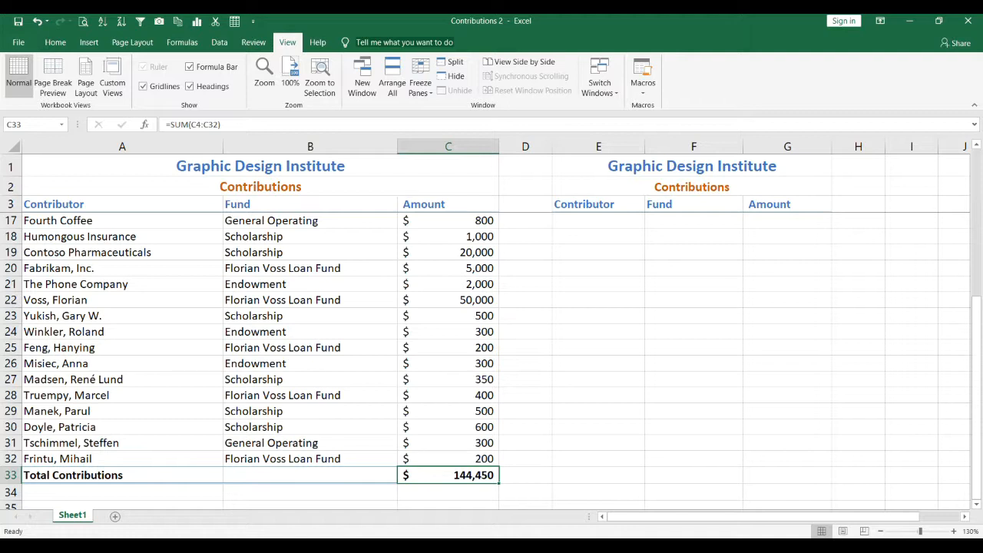
Replace the formula in C33 with a SUM written directly in the cell over the amounts in C4 to C32
{"action": "key", "text": "BackSpace"}
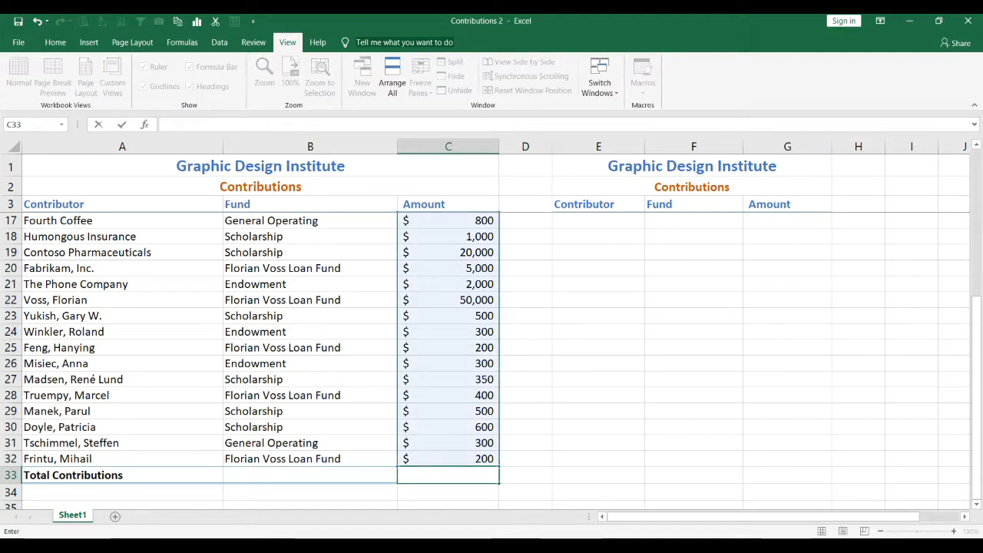
{"action": "type", "text": "="}
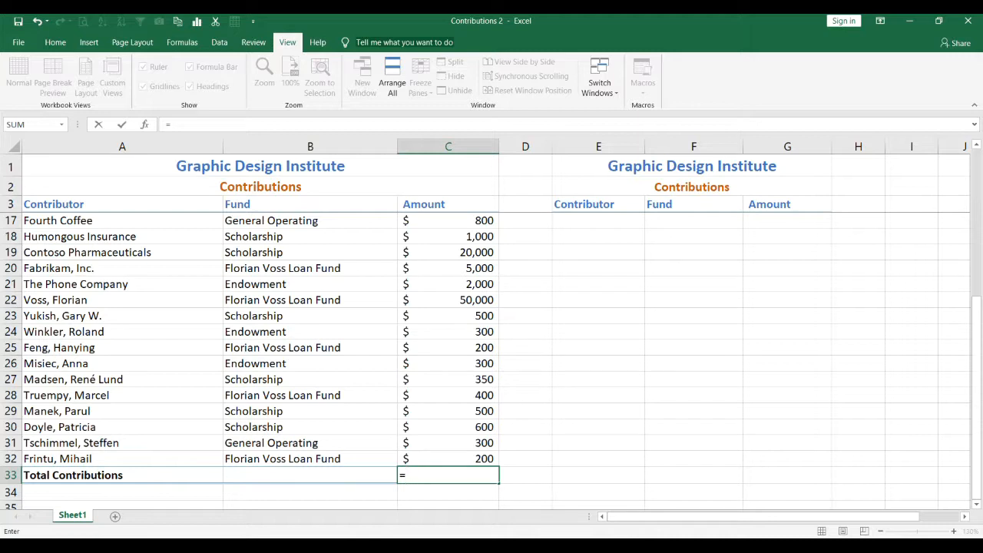
{"action": "type", "text": "sum"}
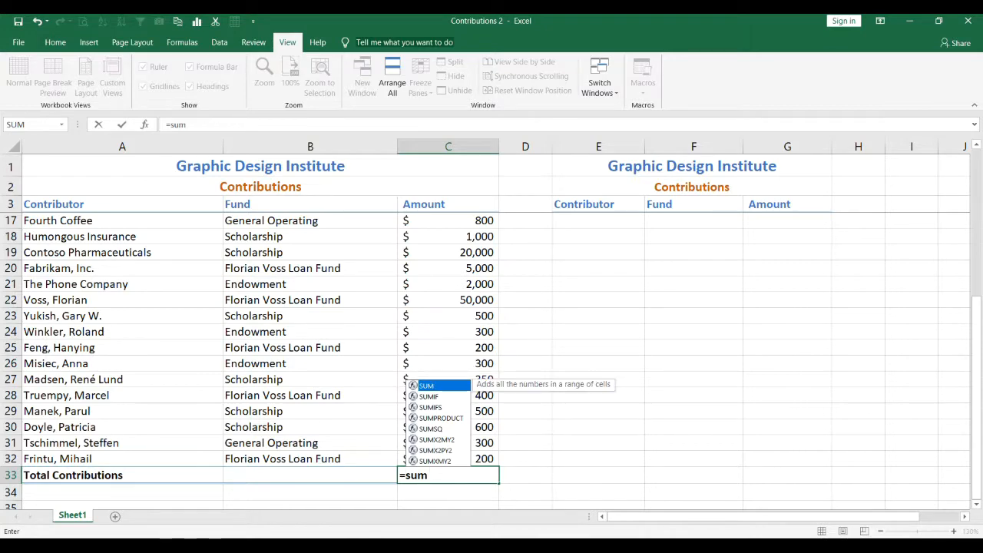
{"action": "type", "text": "("}
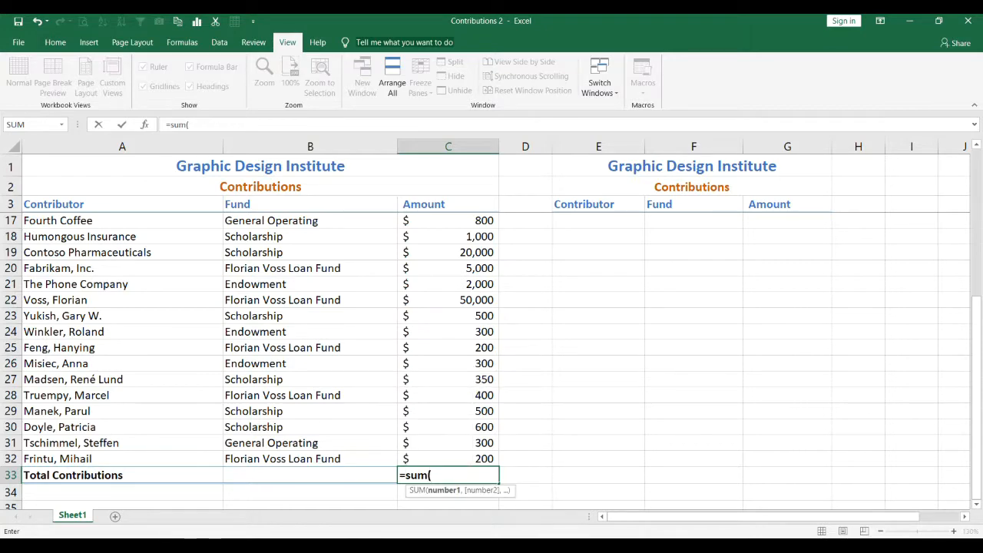
{"action": "scroll", "coordinate": [491, 346], "scroll_direction": "up", "scroll_amount": 4}
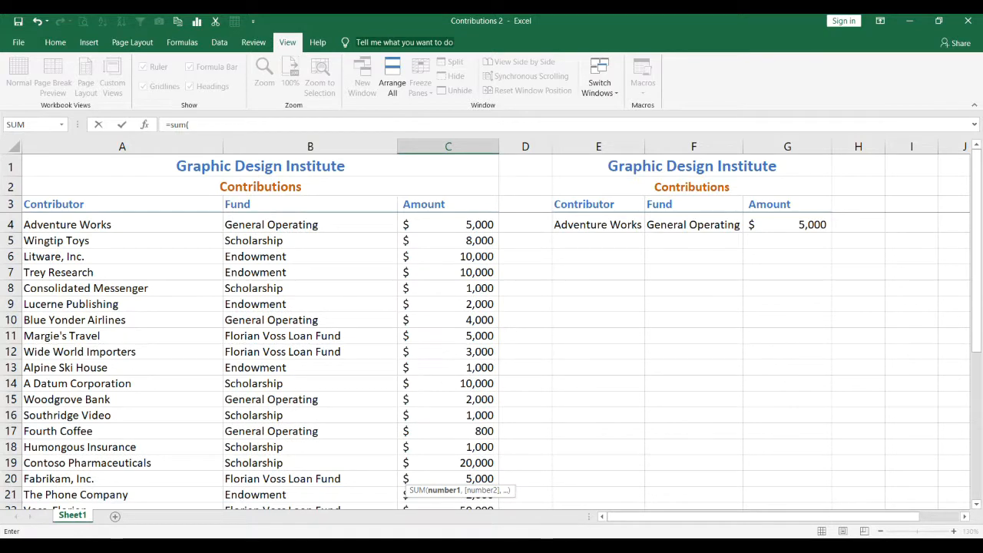
{"action": "left_click_drag", "start_coordinate": [461, 224], "coordinate": [491, 401]}
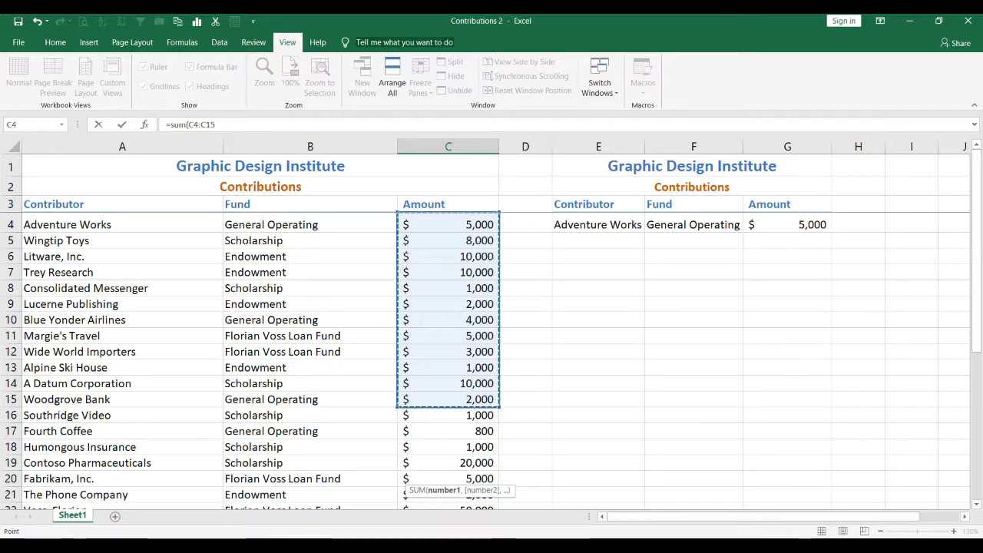
{"action": "left_click_drag", "start_coordinate": [484, 224], "coordinate": [491, 458]}
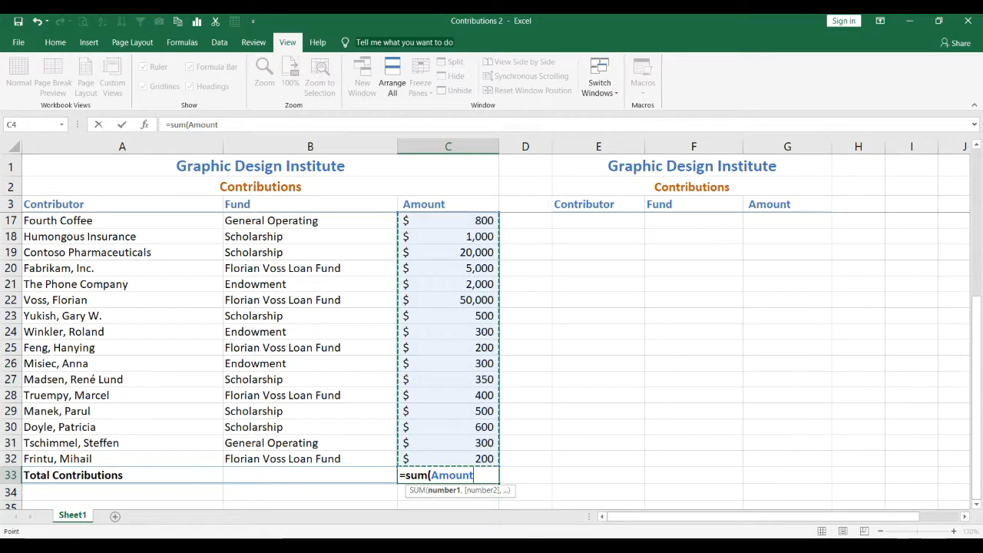
{"action": "key", "text": "Return"}
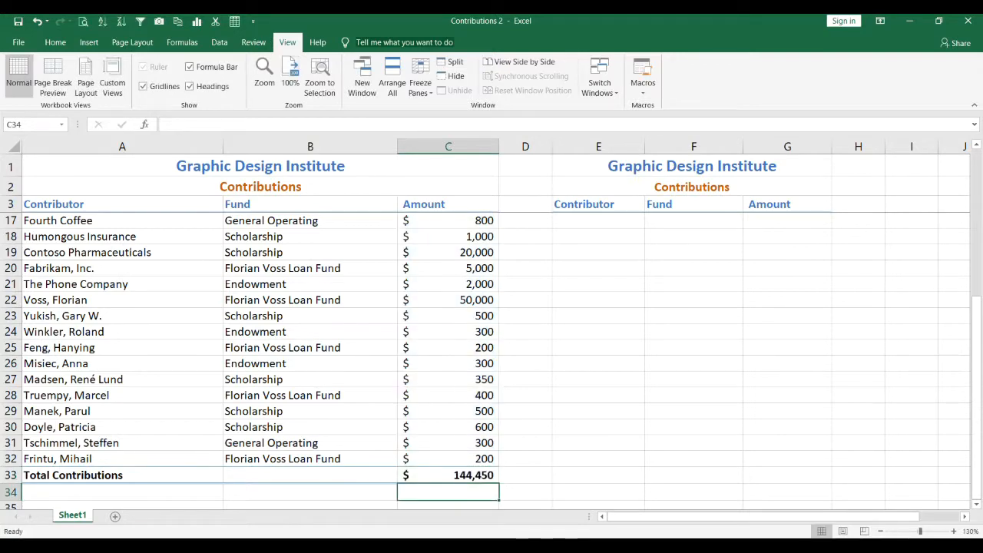
Overwrite C33 with the autocompleted SUM function, extending its range from C4 to the column's end and shortening it to C32
{"action": "left_click", "coordinate": [448, 475]}
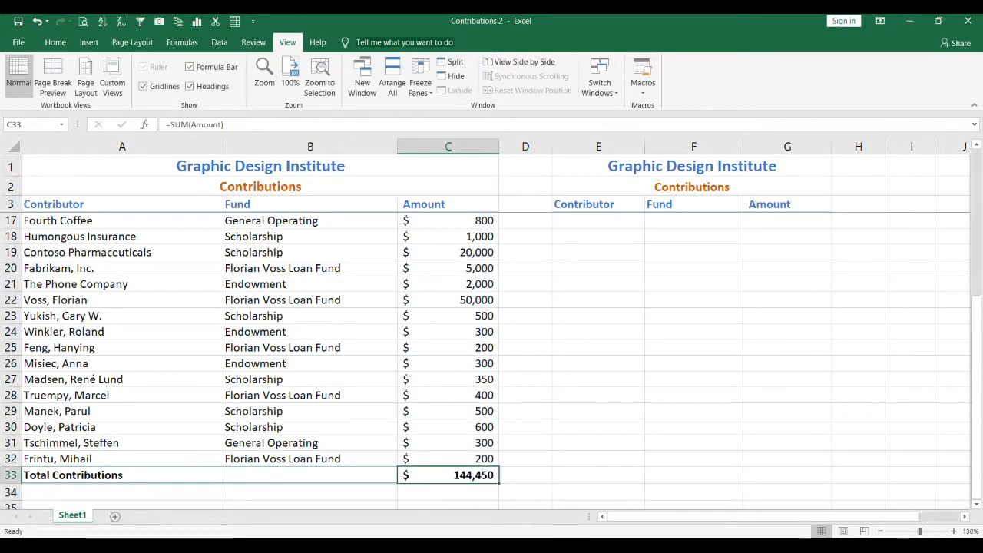
{"action": "scroll", "coordinate": [447, 476], "scroll_direction": "up", "scroll_amount": 5}
{"action": "scroll", "coordinate": [491, 360], "scroll_direction": "down", "scroll_amount": 5}
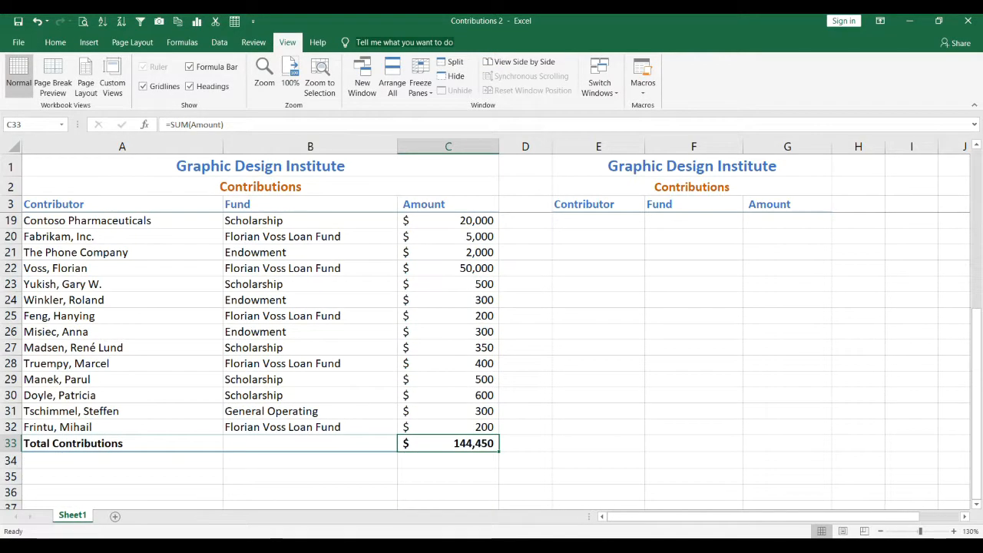
{"action": "type", "text": "=sum"}
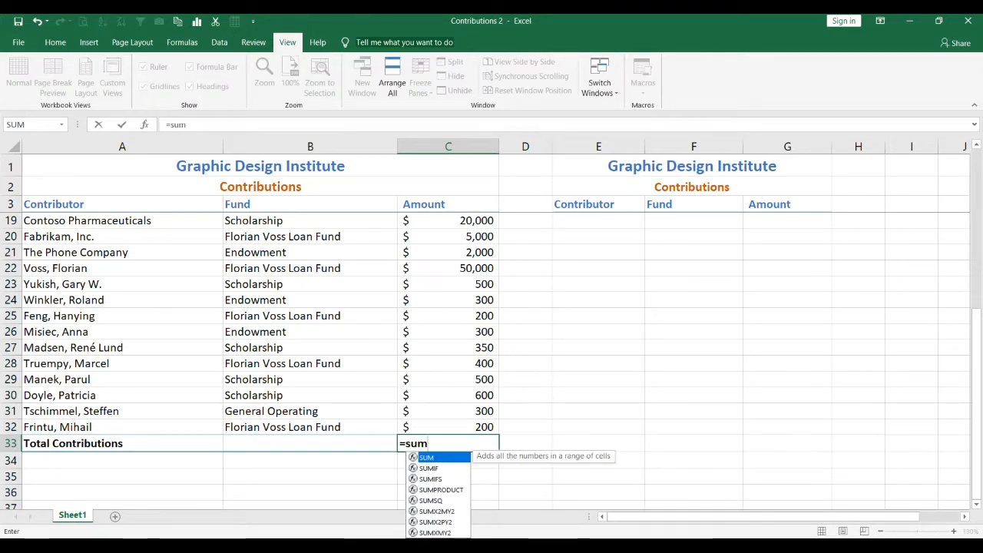
{"action": "key", "text": "Tab"}
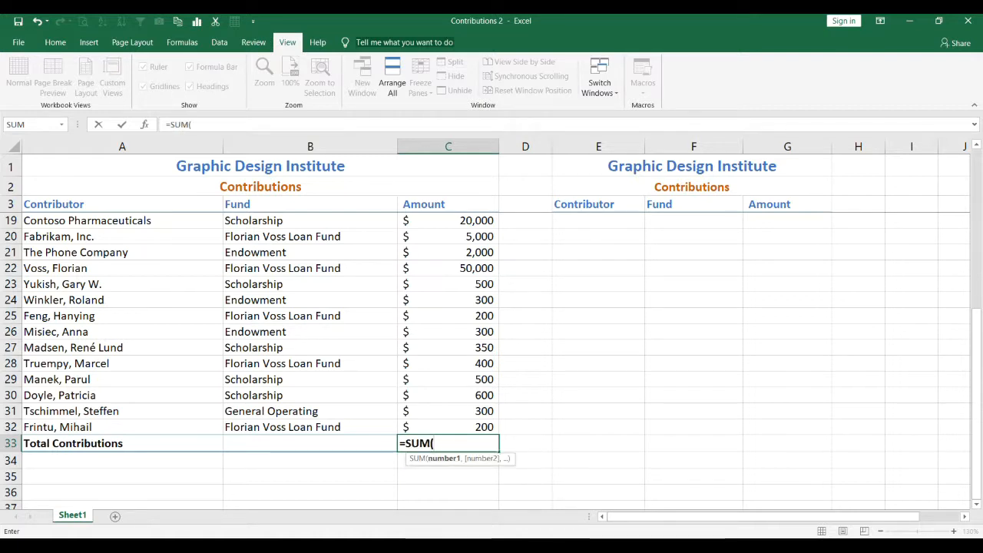
{"action": "scroll", "coordinate": [492, 361], "scroll_direction": "up", "scroll_amount": 5}
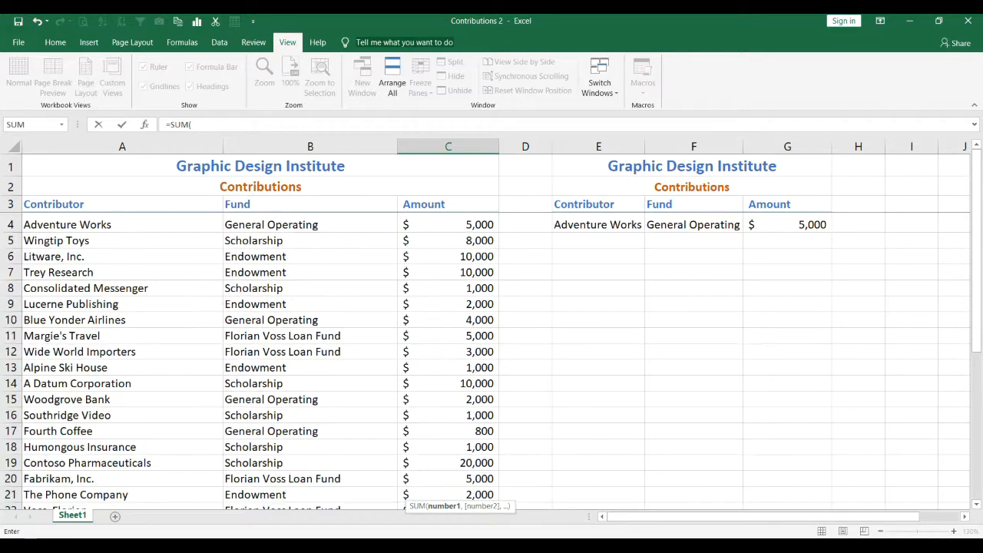
{"action": "left_click", "coordinate": [449, 224]}
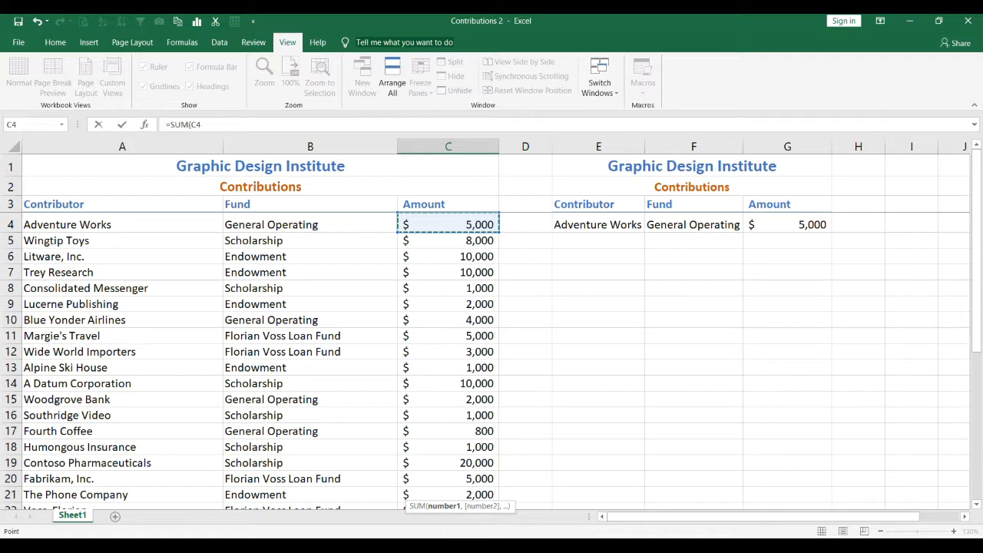
{"action": "key", "text": "ctrl+shift+Down"}
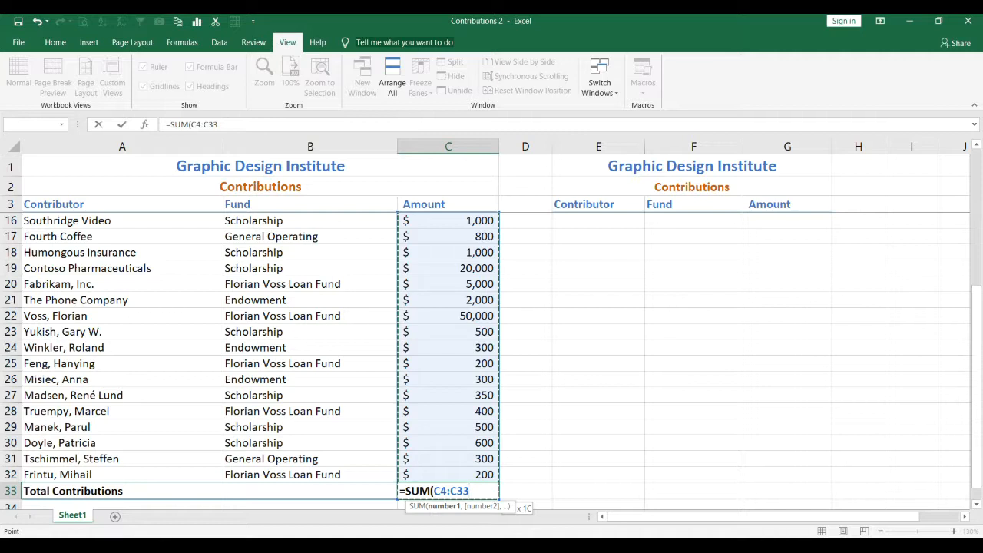
{"action": "key", "text": "shift+Up"}
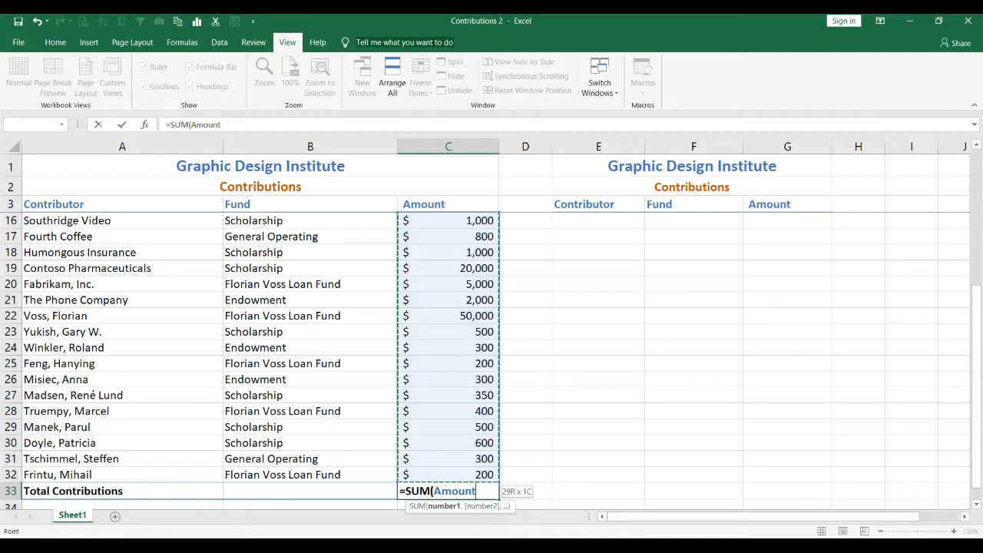
{"action": "key", "text": "Return"}
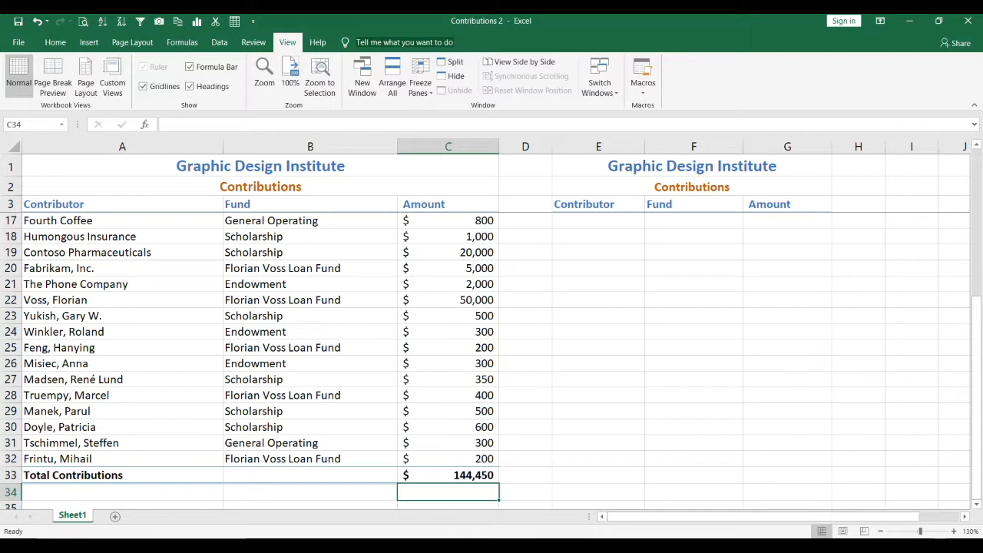
Select the named range Amount to check which cells it covers, and compare it with the total formula in C33
{"action": "scroll", "coordinate": [492, 360], "scroll_direction": "up", "scroll_amount": 1}
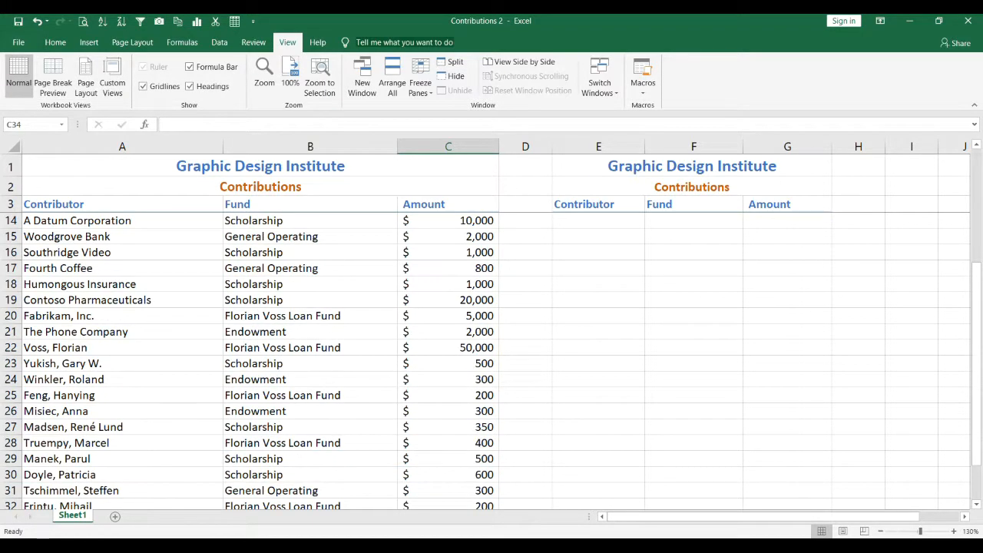
{"action": "scroll", "coordinate": [491, 361], "scroll_direction": "up", "scroll_amount": 4}
{"action": "left_click", "coordinate": [310, 288]}
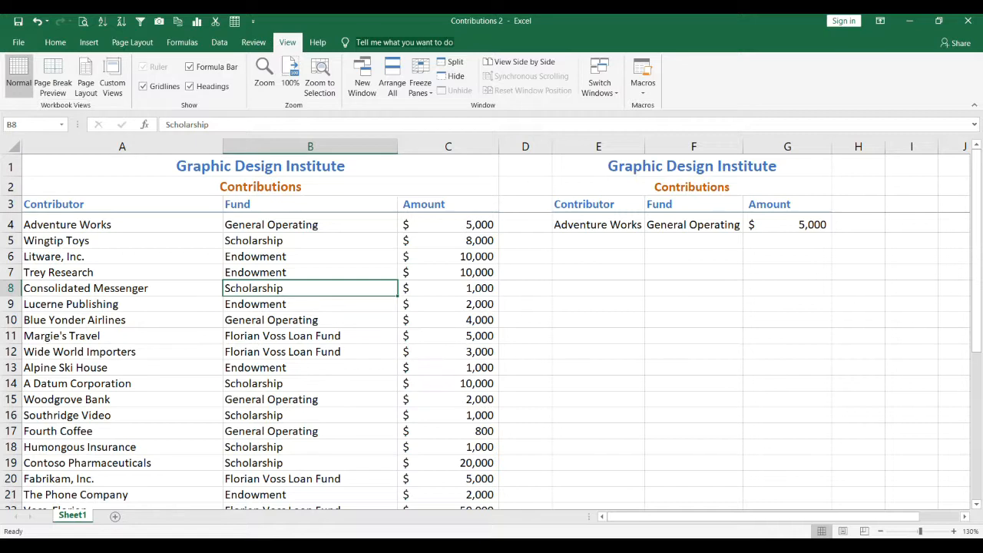
{"action": "left_click", "coordinate": [62, 124]}
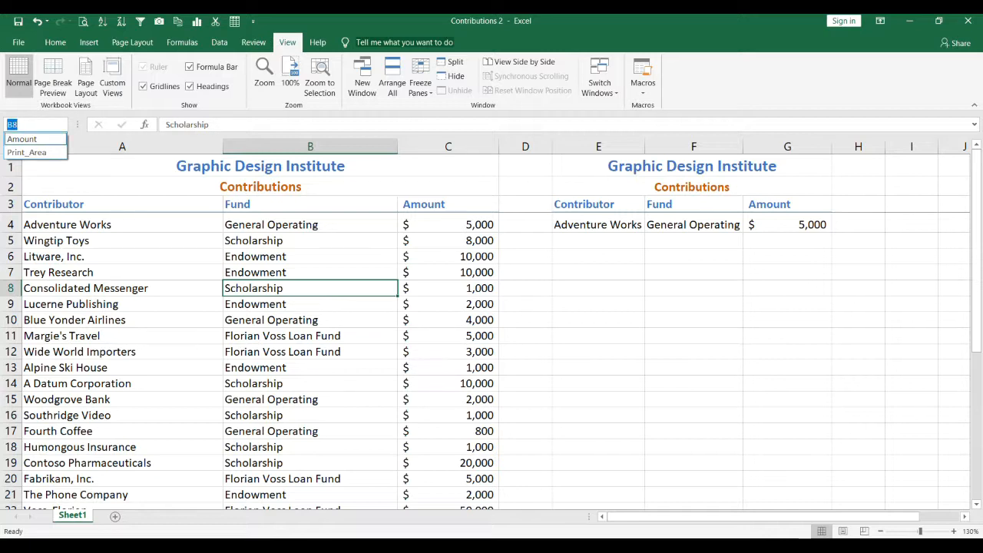
{"action": "left_click", "coordinate": [21, 139]}
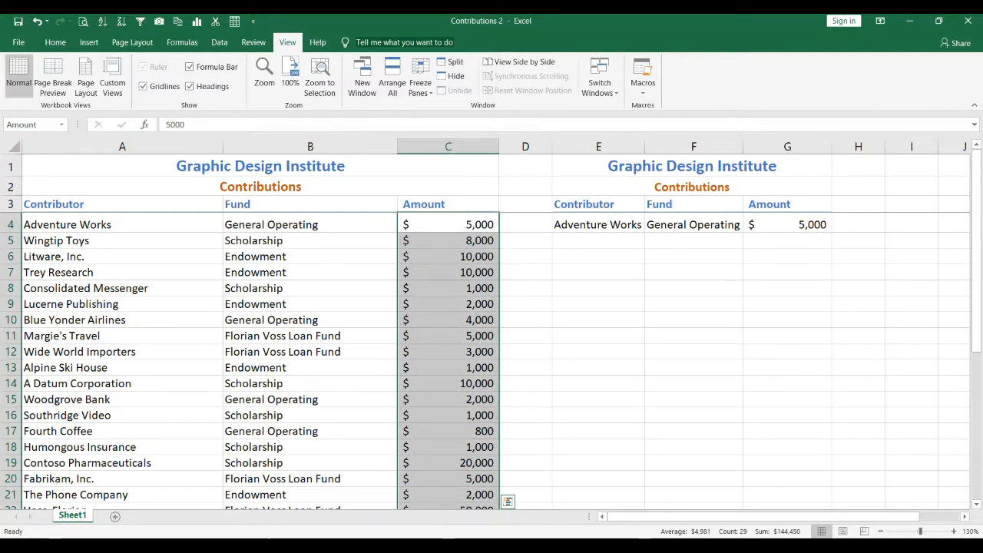
{"action": "scroll", "coordinate": [253, 361], "scroll_direction": "down", "scroll_amount": 5}
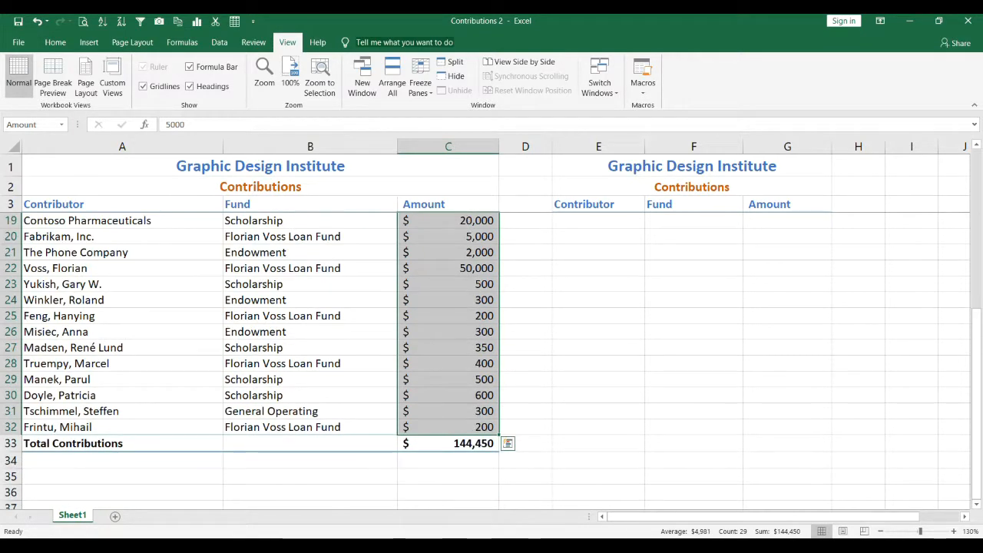
{"action": "left_click", "coordinate": [449, 442]}
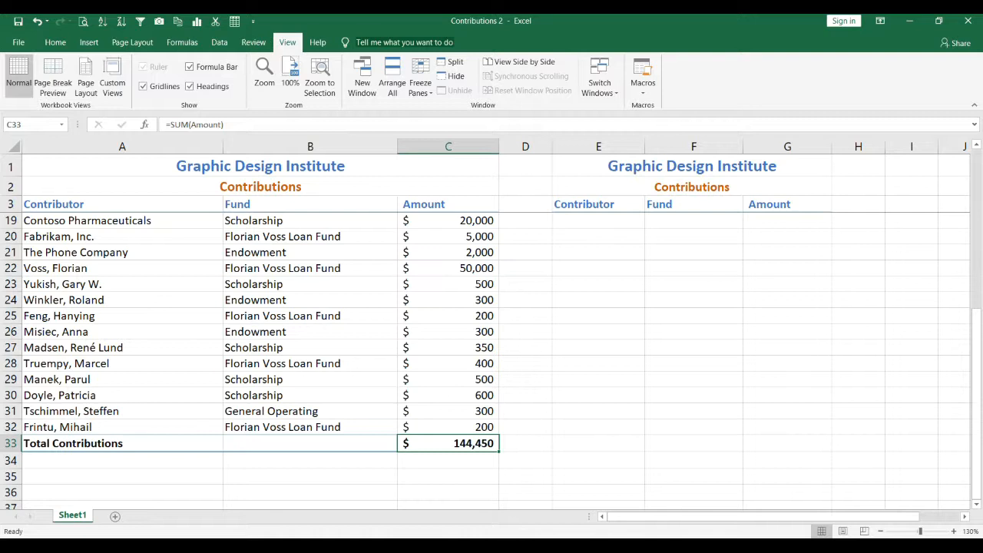
Write a SUM formula in C33 over the range C4:C32, overwriting the cell's existing formula
{"action": "type", "text": "=sum"}
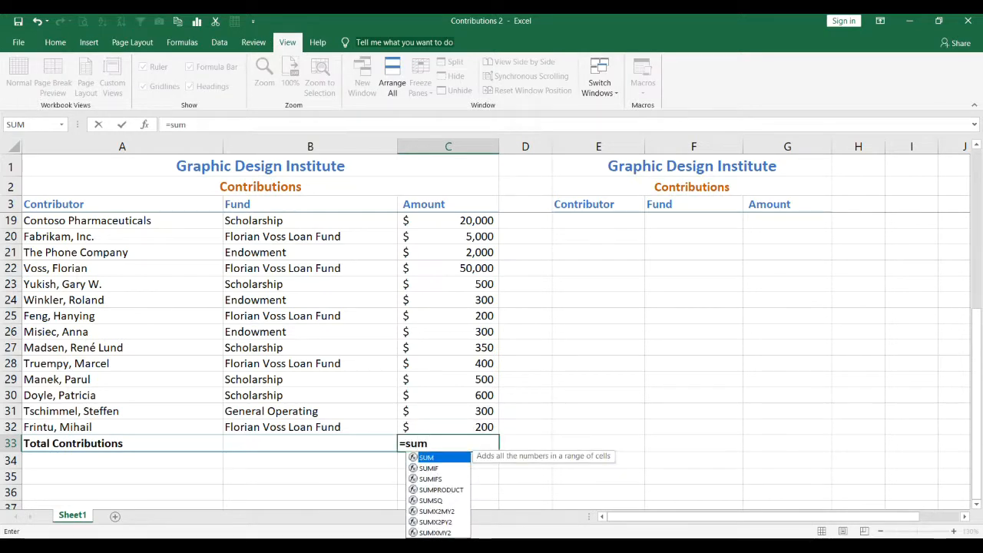
{"action": "key", "text": "Tab"}
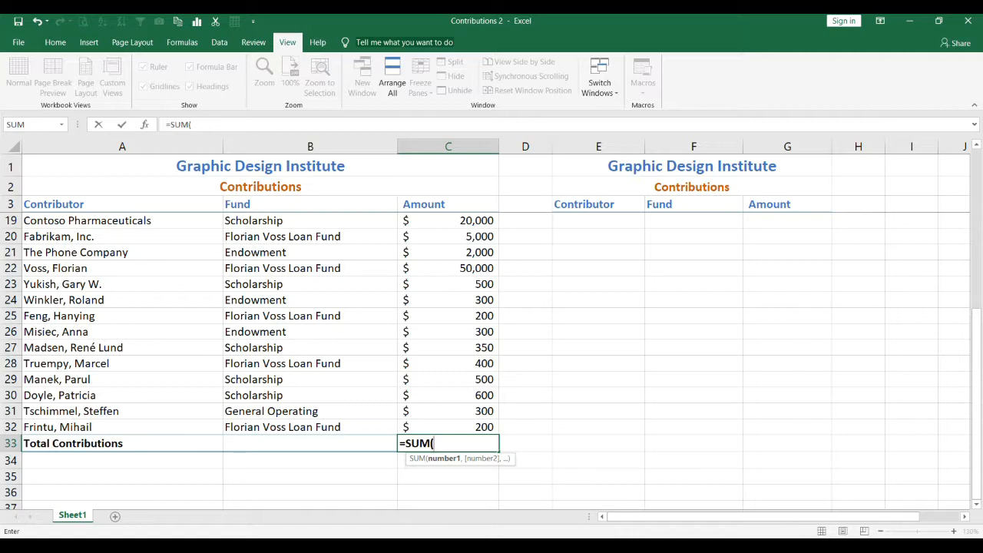
{"action": "type", "text": "c4"}
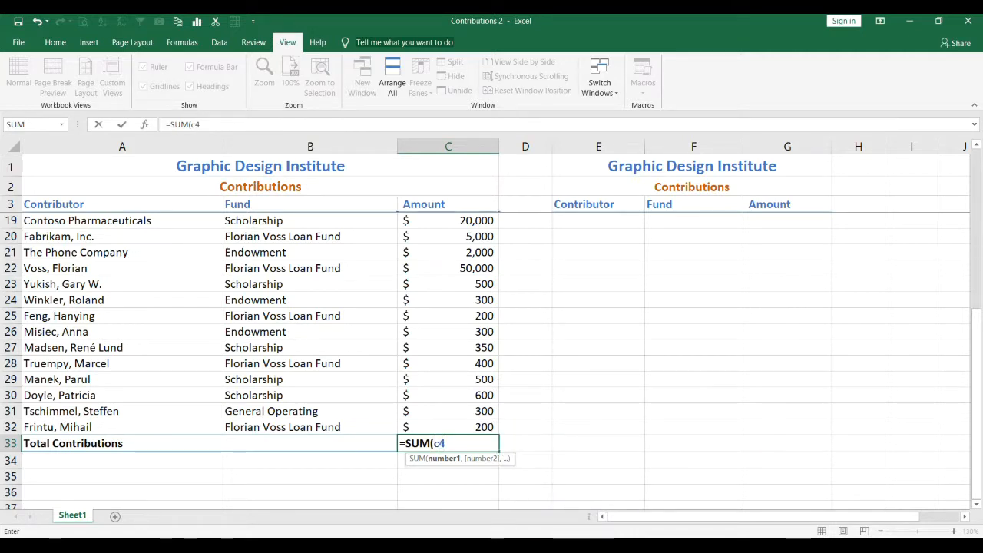
{"action": "type", "text": ":c32"}
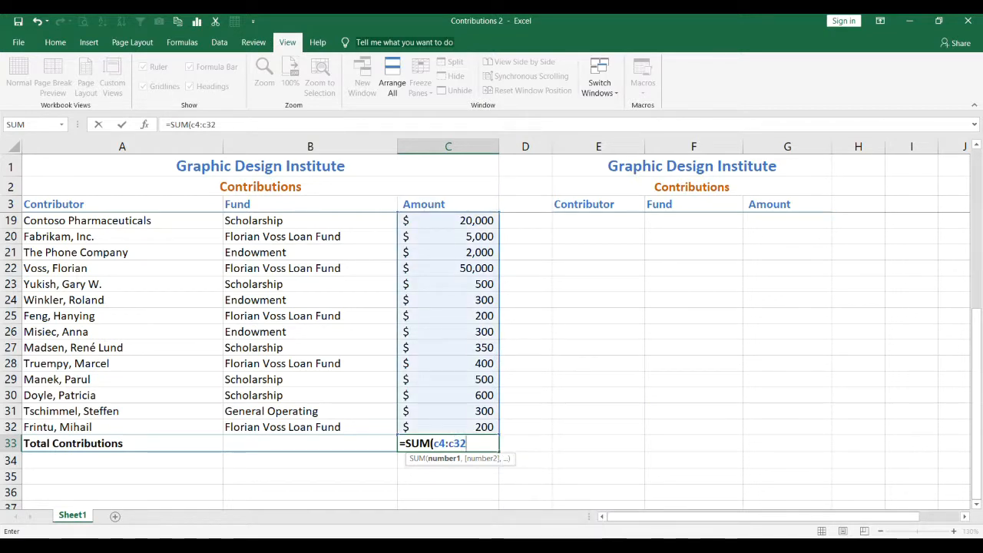
{"action": "type", "text": ")"}
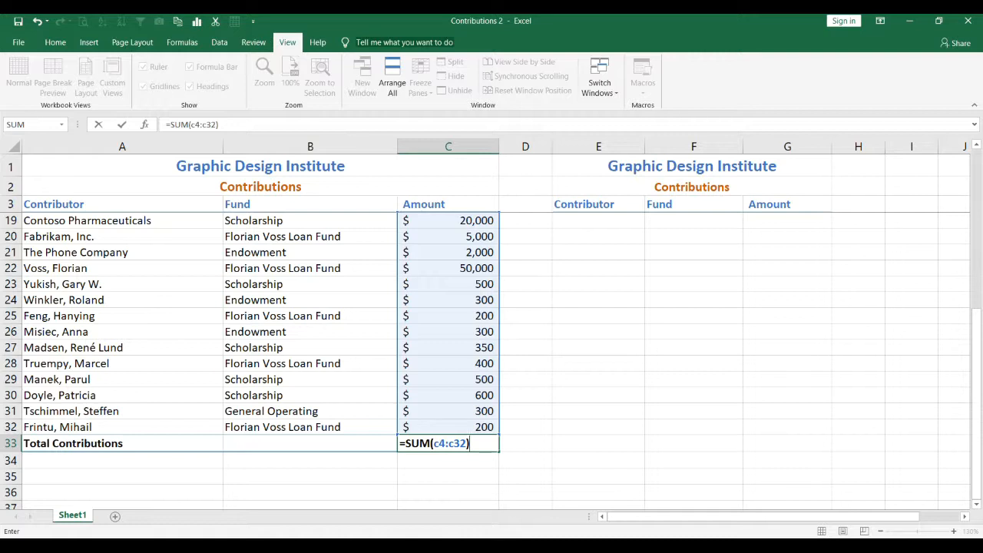
Swap the cell range inside C33's SUM for the named range Amount and enter the formula
{"action": "key", "text": "BackSpace"}
{"action": "key", "text": "BackSpace"}
{"action": "key", "text": "BackSpace"}
{"action": "key", "text": "BackSpace"}
{"action": "key", "text": "BackSpace"}
{"action": "key", "text": "BackSpace"}
{"action": "key", "text": "BackSpace"}
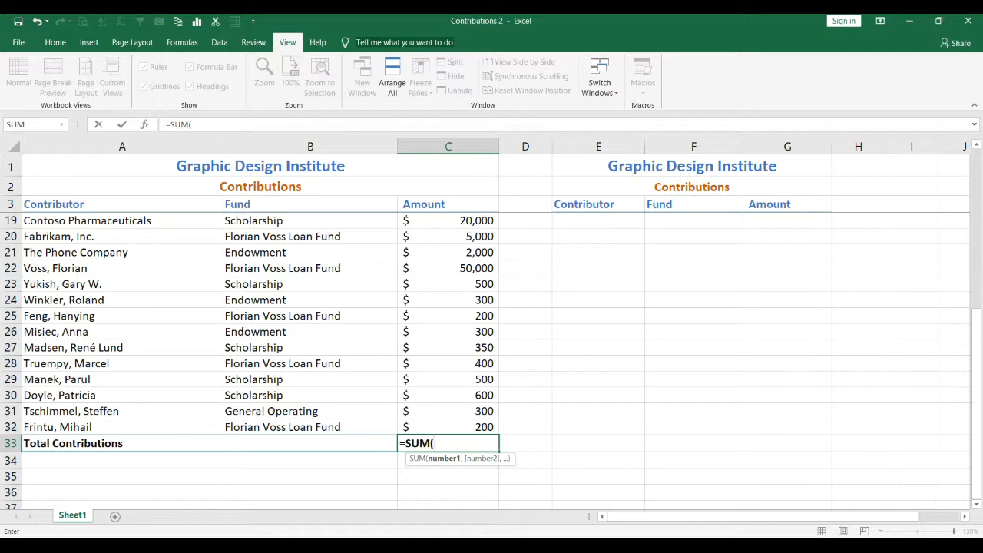
{"action": "type", "text": "a"}
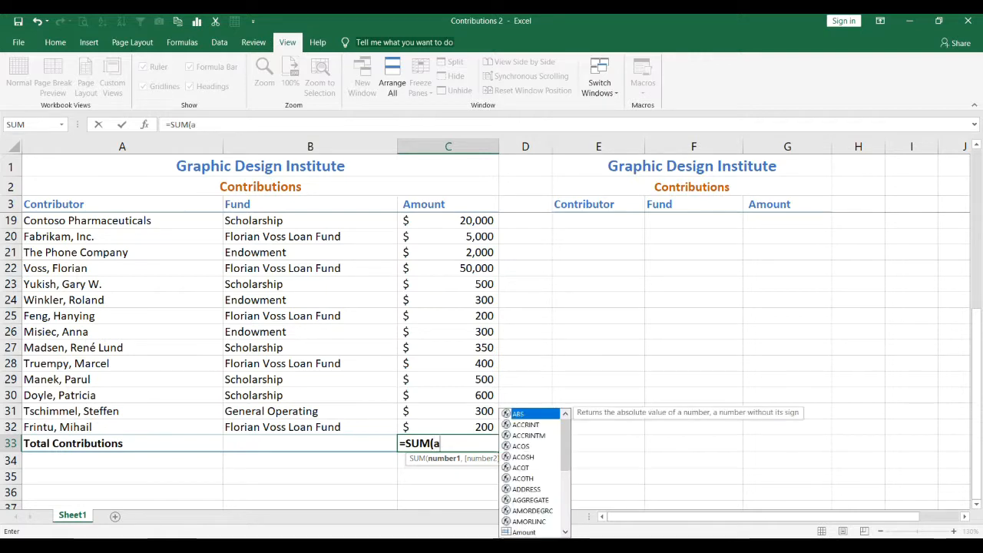
{"action": "type", "text": "mount"}
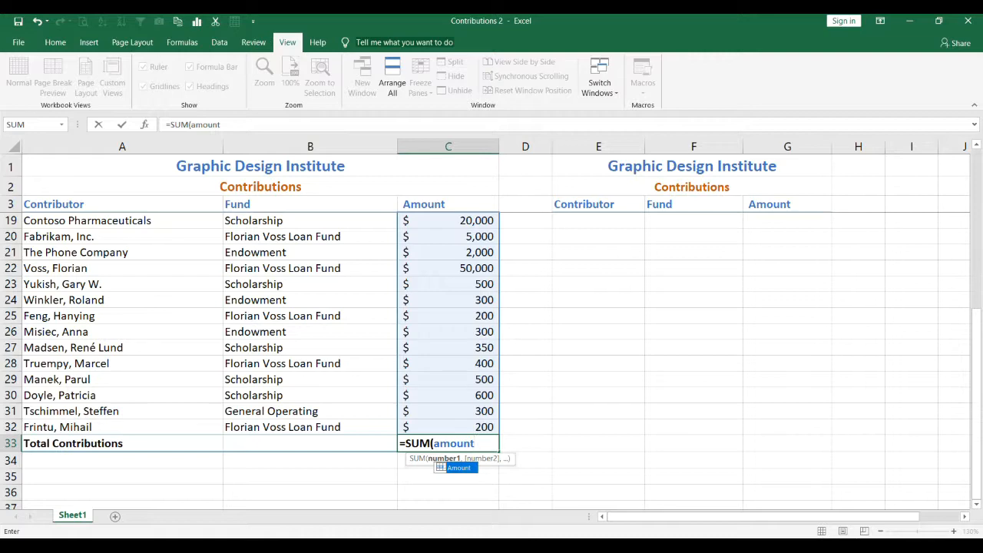
{"action": "key", "text": "Return"}
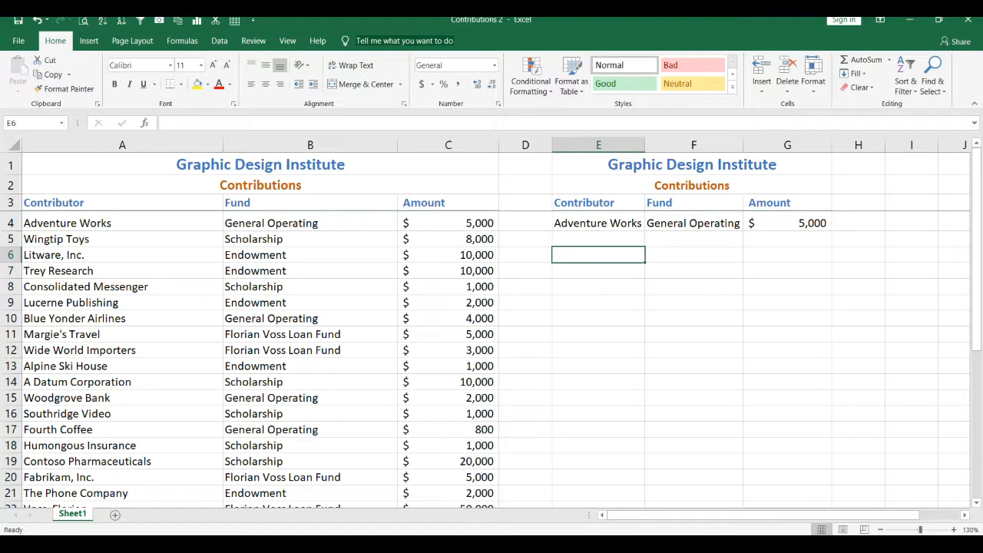
Select the amounts in C4 to C32 and delete their defined name Amount in the Name Manager
{"action": "left_click_drag", "start_coordinate": [448, 223], "coordinate": [448, 476]}
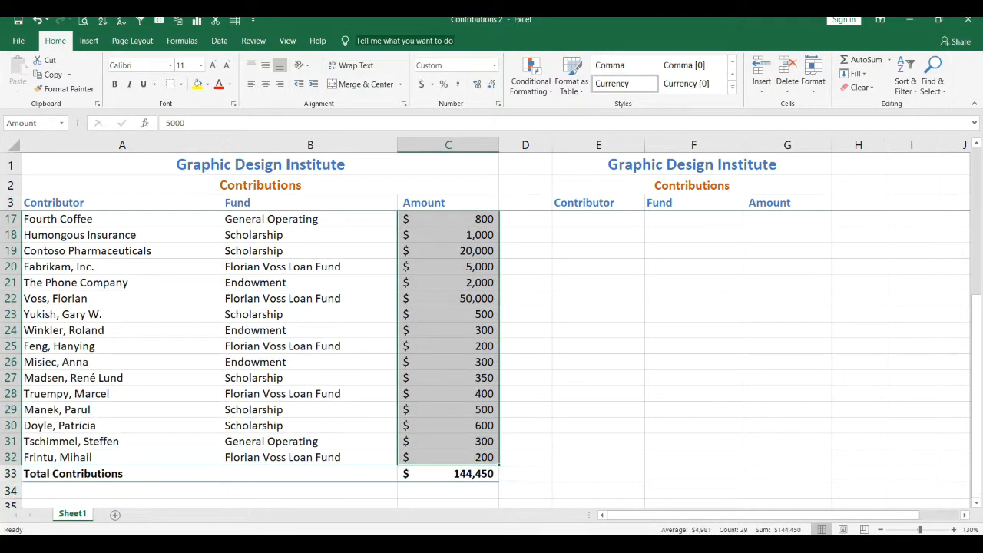
{"action": "scroll", "coordinate": [449, 384], "scroll_direction": "up", "scroll_amount": 1}
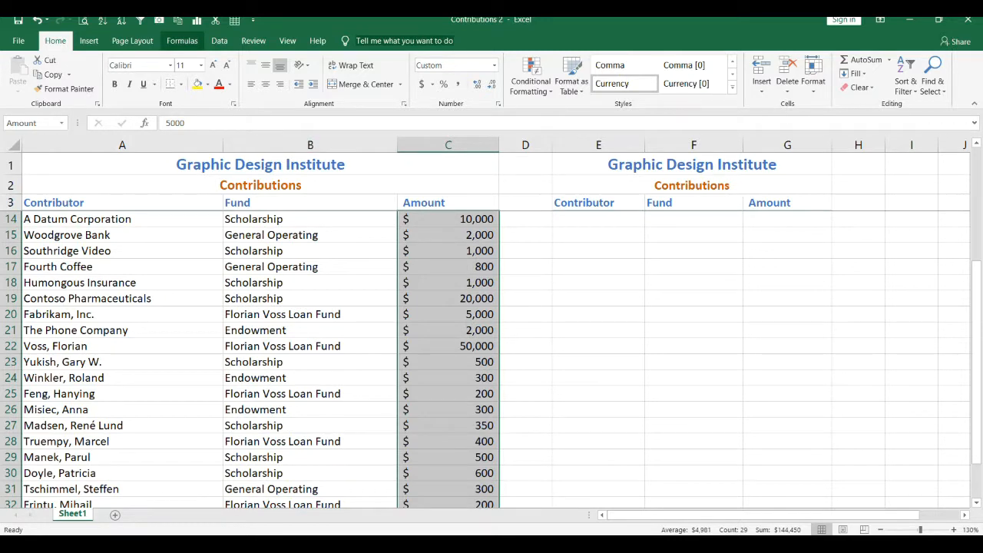
{"action": "left_click", "coordinate": [182, 41]}
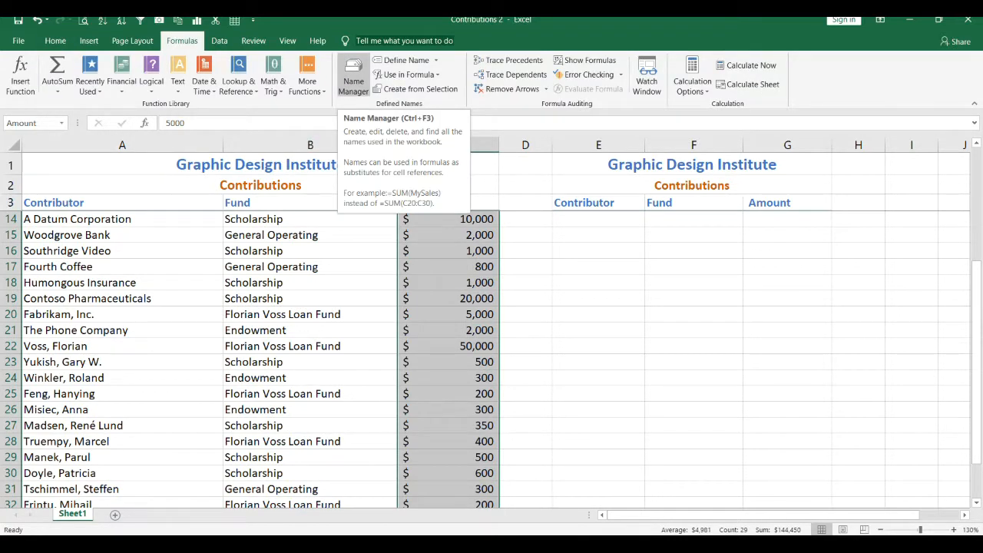
{"action": "left_click", "coordinate": [353, 77]}
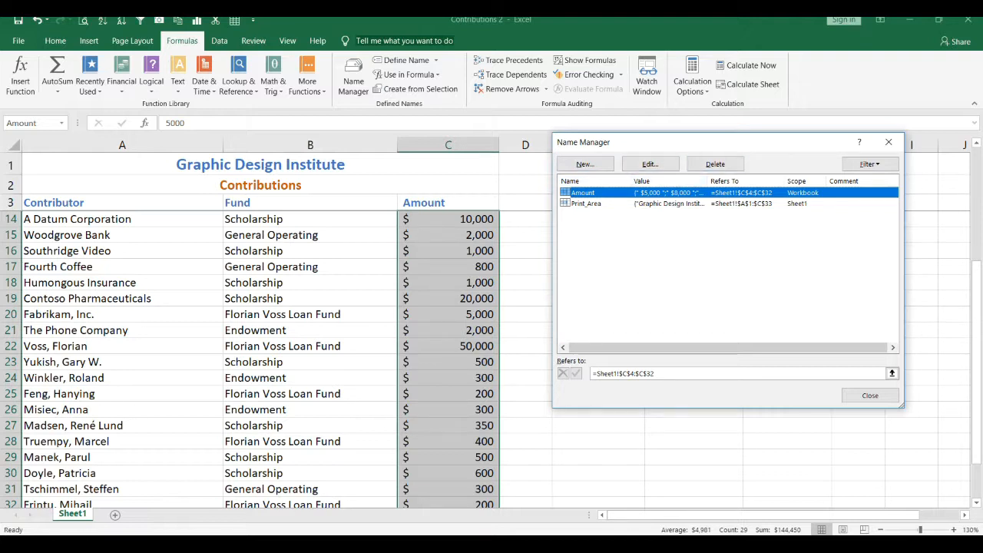
{"action": "left_click", "coordinate": [585, 203]}
{"action": "left_click", "coordinate": [584, 192]}
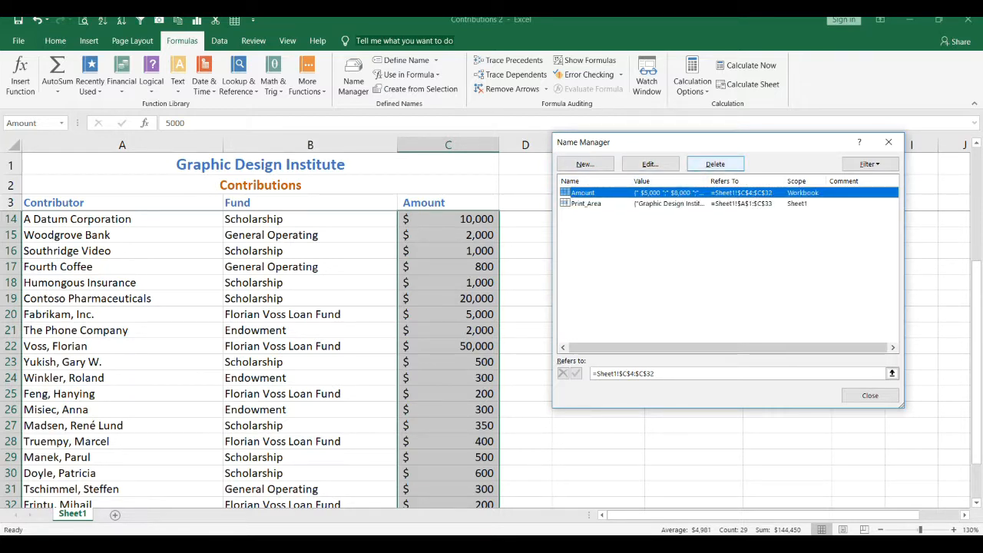
{"action": "left_click", "coordinate": [715, 164]}
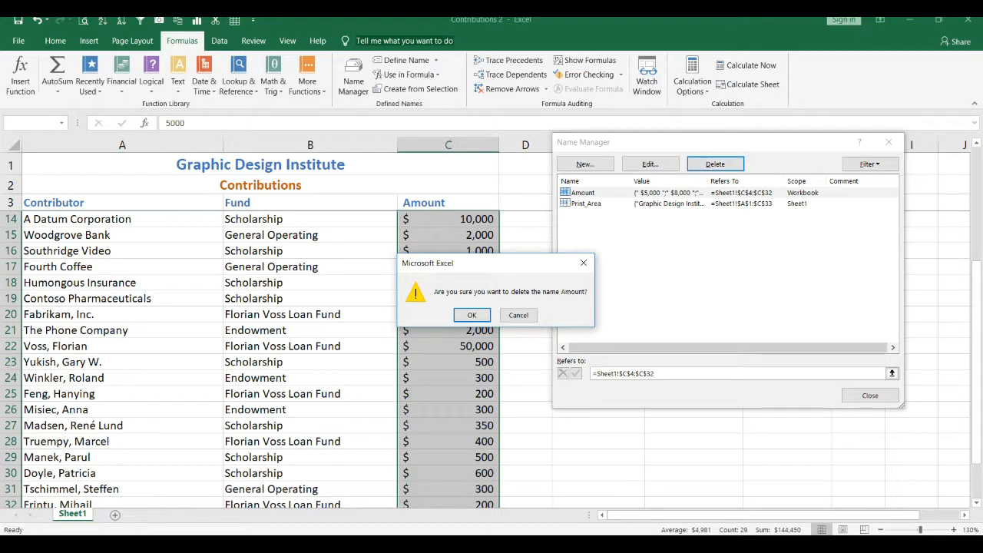
{"action": "key", "text": "Return"}
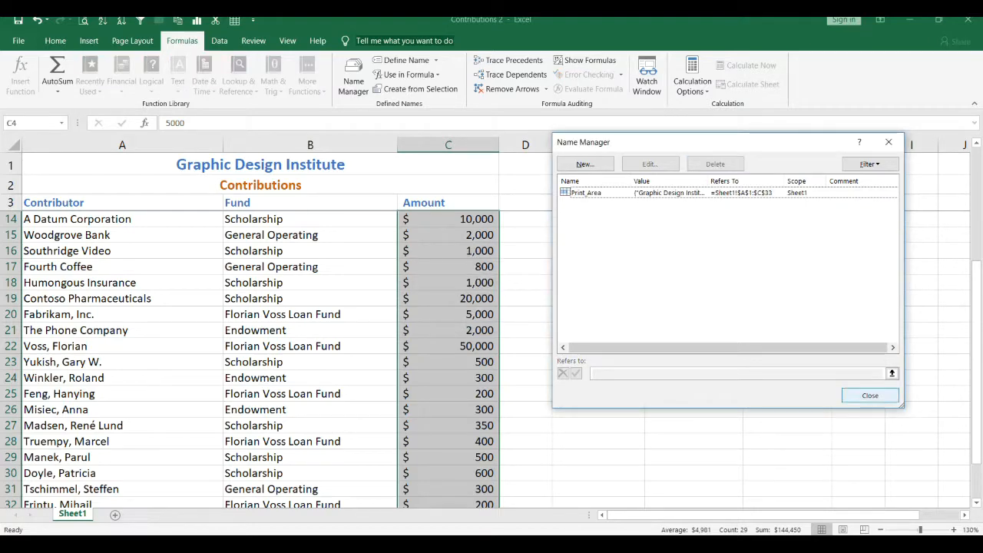
{"action": "left_click", "coordinate": [870, 396]}
Repair the total in C33 by replacing the deleted name in its SUM with cells C4 to C32
{"action": "left_click", "coordinate": [448, 330]}
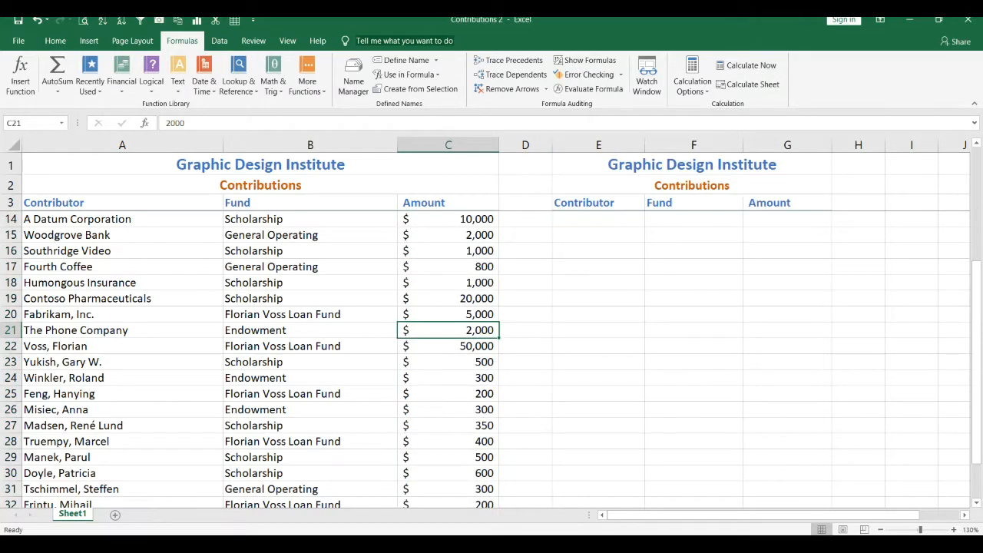
{"action": "scroll", "coordinate": [491, 322], "scroll_direction": "down", "scroll_amount": 2}
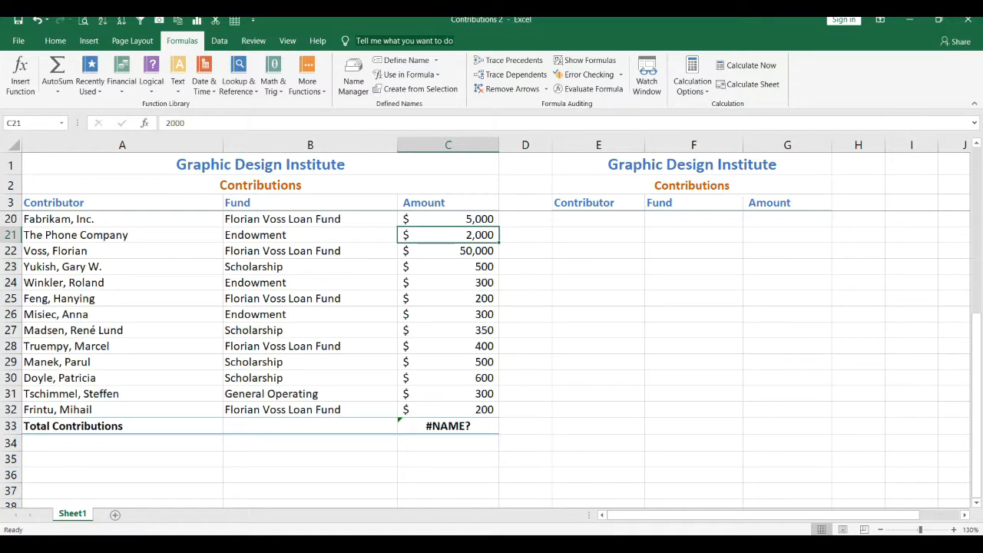
{"action": "left_click", "coordinate": [448, 426]}
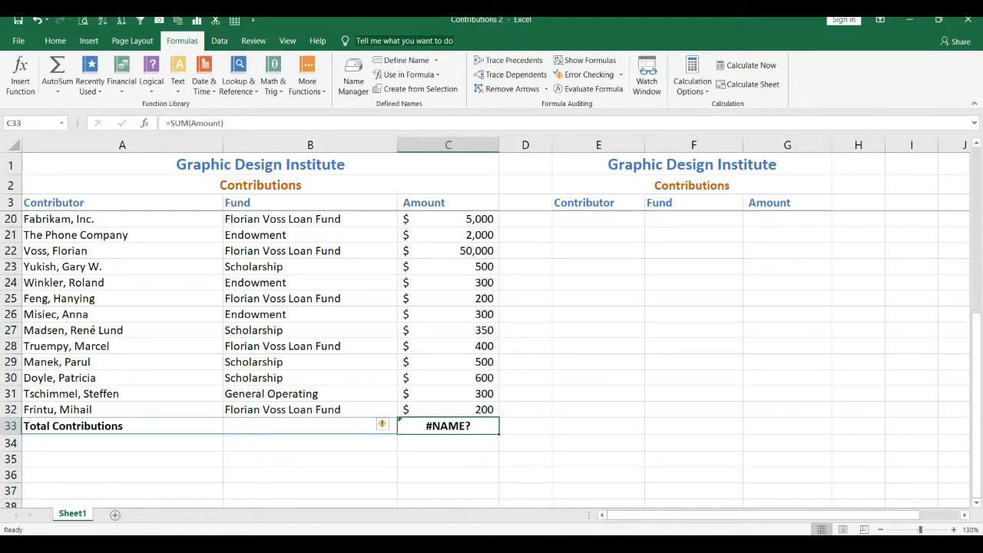
{"action": "left_click", "coordinate": [223, 123]}
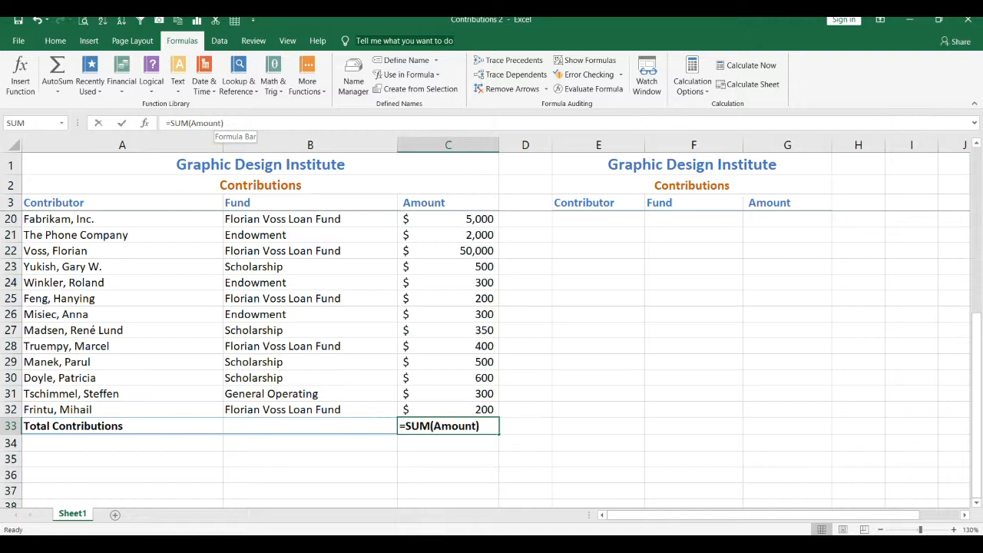
{"action": "key", "text": "BackSpace"}
{"action": "key", "text": "BackSpace"}
{"action": "key", "text": "BackSpace"}
{"action": "key", "text": "BackSpace"}
{"action": "key", "text": "BackSpace"}
{"action": "key", "text": "BackSpace"}
{"action": "key", "text": "BackSpace"}
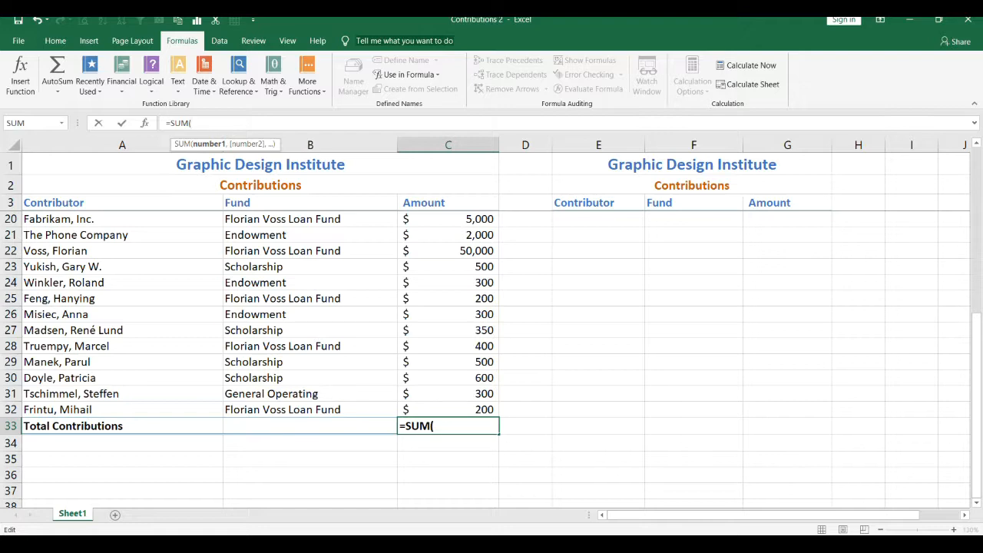
{"action": "scroll", "coordinate": [447, 323], "scroll_direction": "up", "scroll_amount": 6}
{"action": "left_click", "coordinate": [447, 223]}
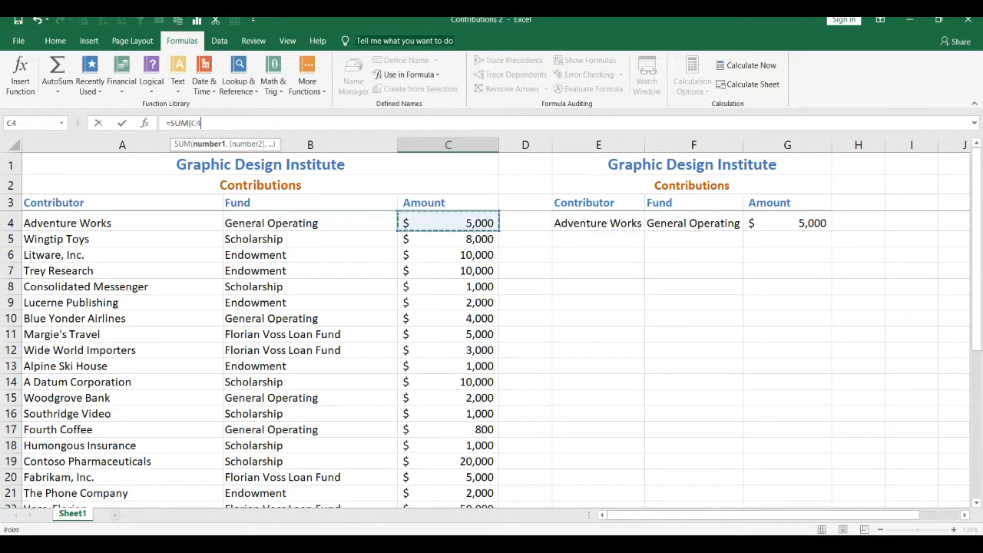
{"action": "left_click_drag", "start_coordinate": [448, 222], "coordinate": [460, 477]}
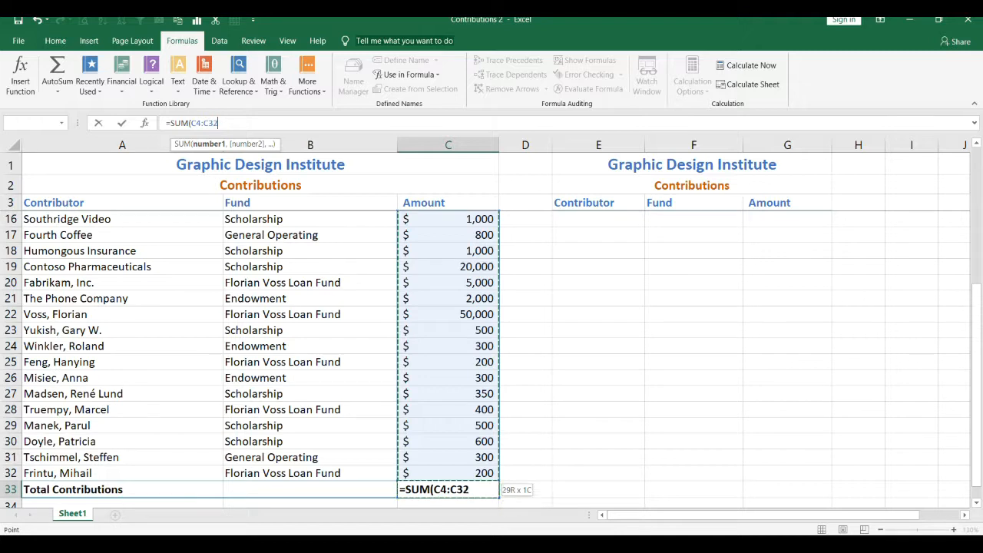
{"action": "key", "text": "Return"}
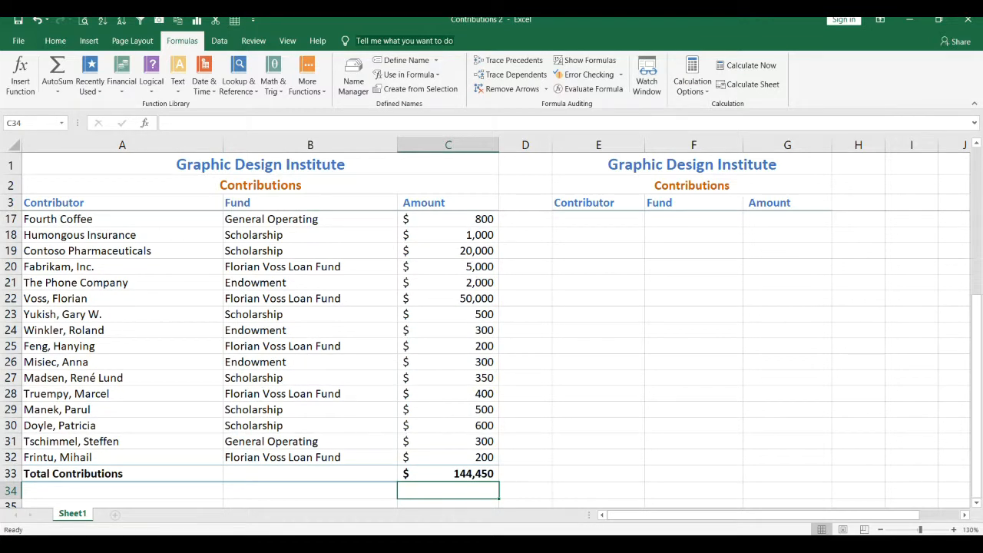
{"action": "left_click", "coordinate": [449, 473]}
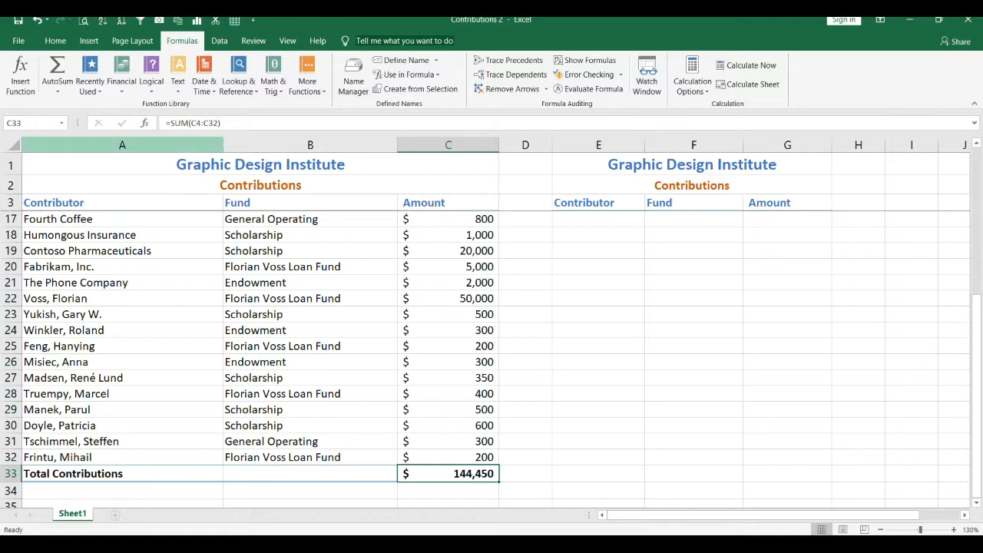
Name the amounts in C4 to C32 Amount
{"action": "scroll", "coordinate": [491, 360], "scroll_direction": "up", "scroll_amount": 5}
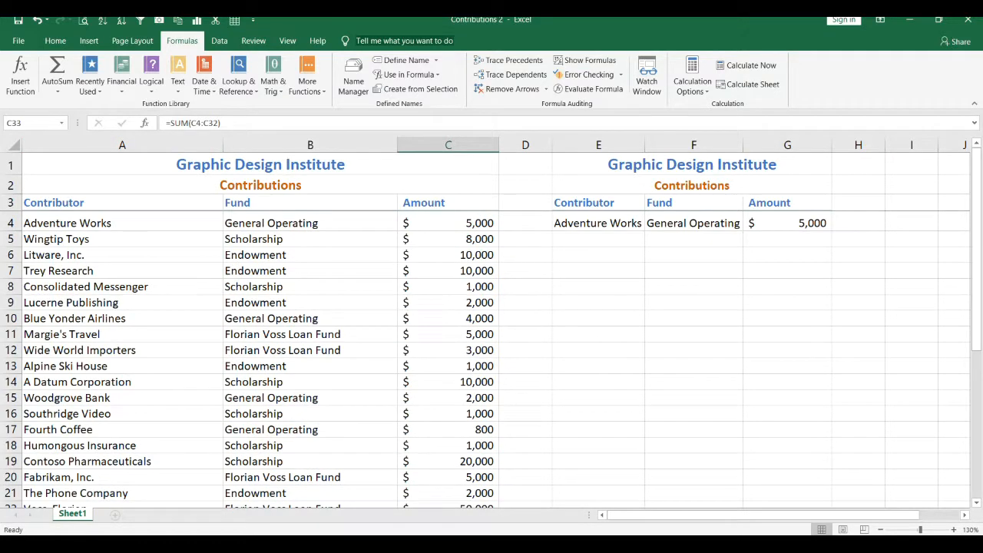
{"action": "left_click_drag", "start_coordinate": [453, 222], "coordinate": [491, 488]}
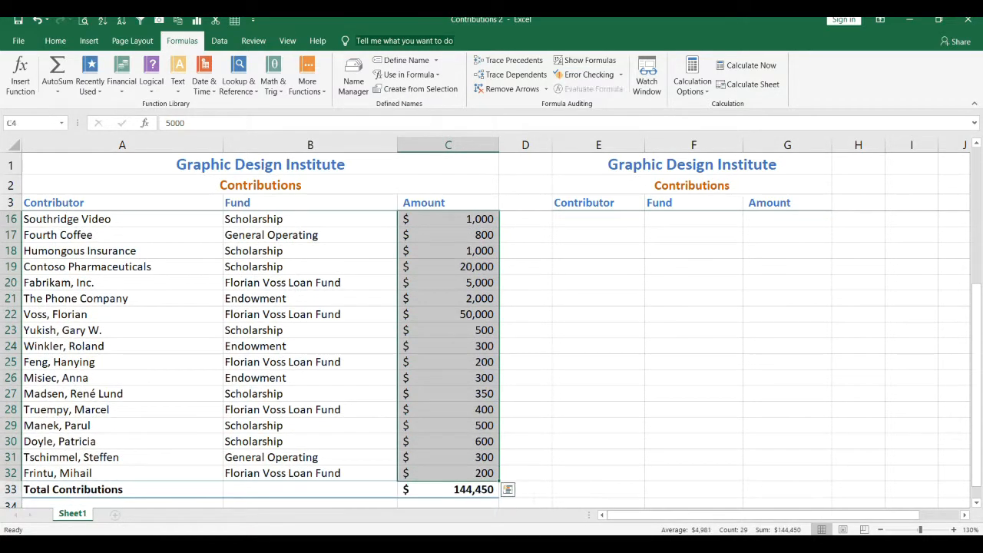
{"action": "left_click", "coordinate": [31, 123]}
{"action": "type", "text": "Amount"}
{"action": "key", "text": "Return"}
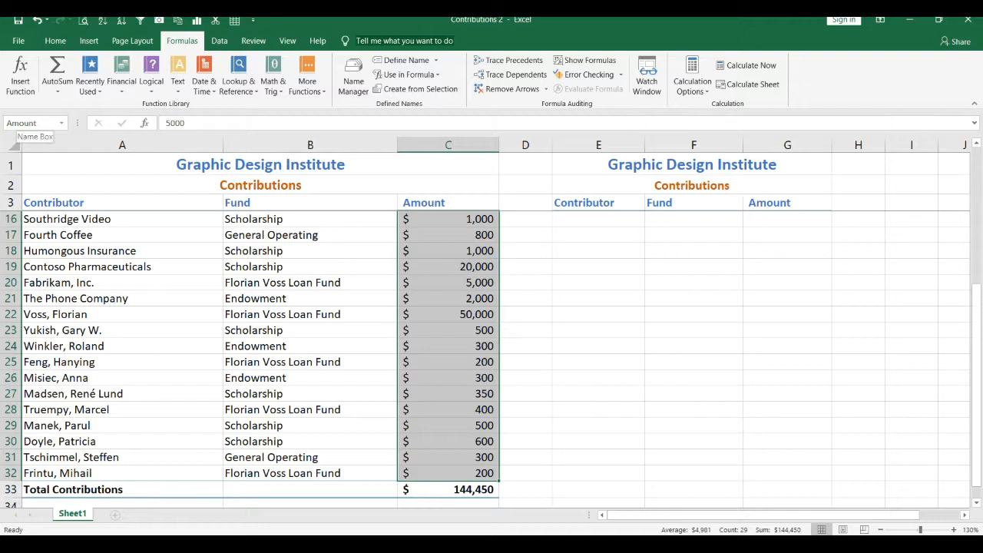
{"action": "left_click", "coordinate": [448, 314]}
Overwrite the total in C33 with a SUM of the named range Amount
{"action": "left_click", "coordinate": [448, 489]}
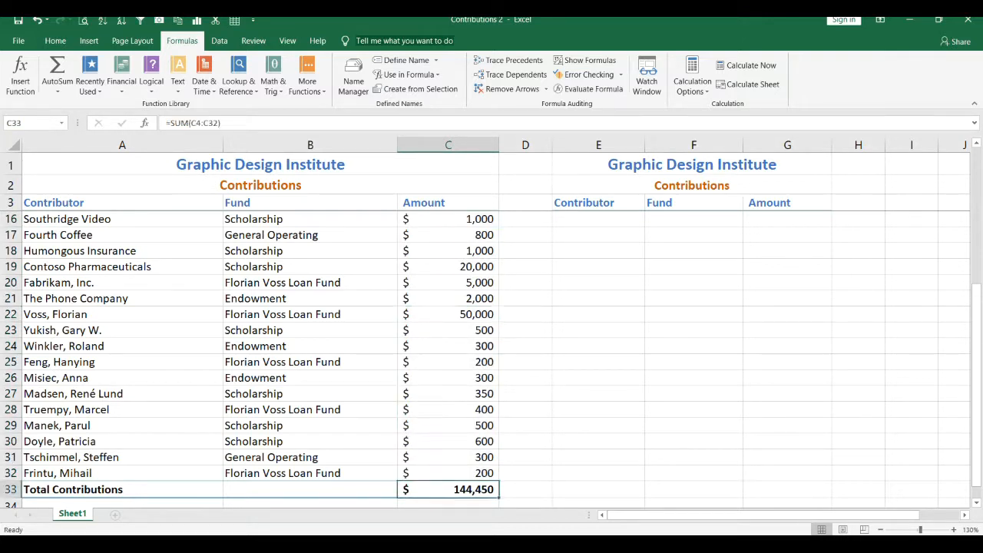
{"action": "type", "text": "=sum"}
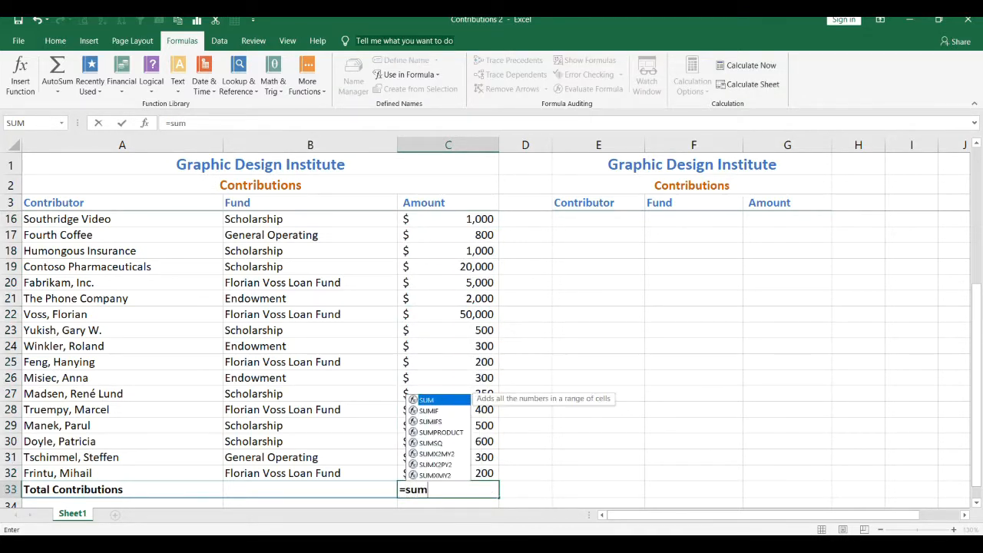
{"action": "key", "text": "Tab"}
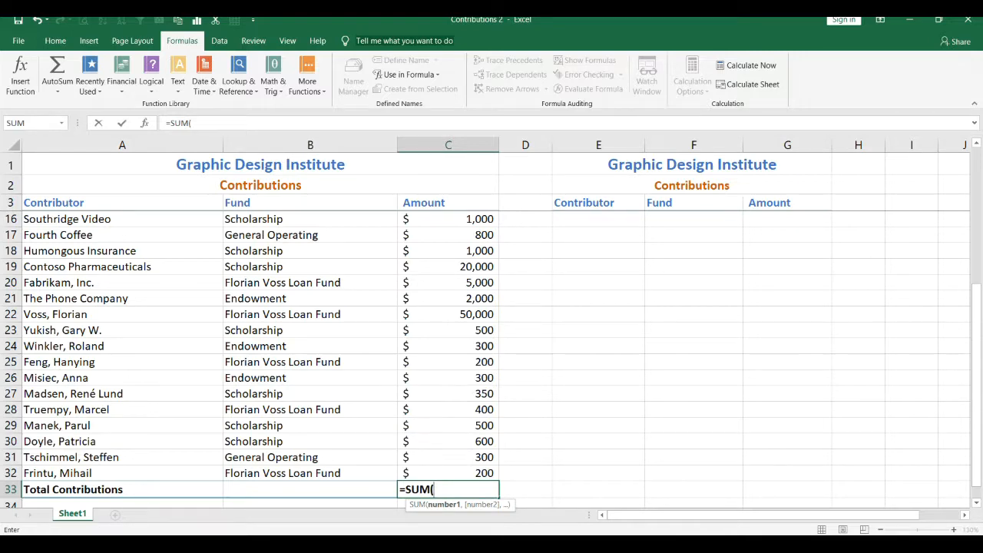
{"action": "type", "text": "amount"}
{"action": "key", "text": "Return"}
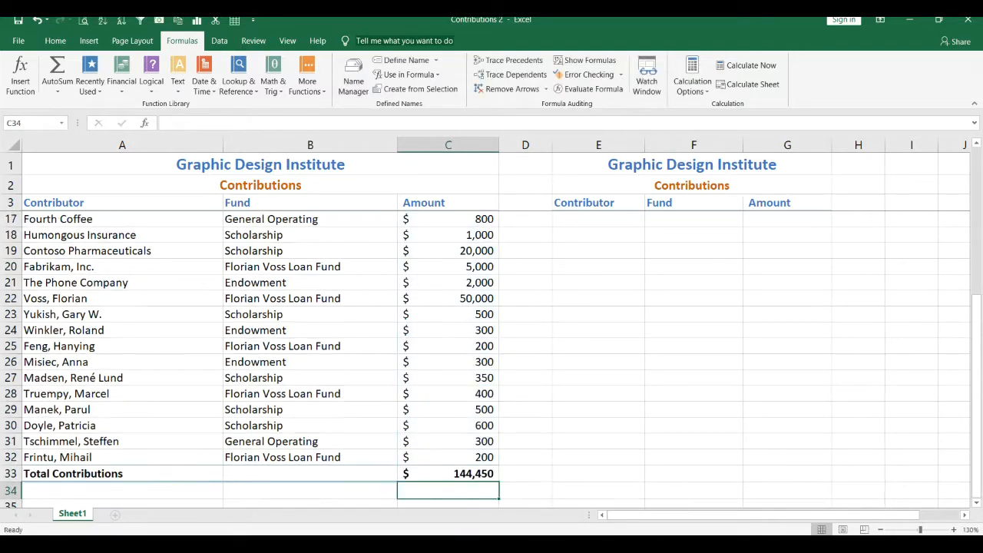
Check the formula in C33 and the cells the name Amount refers to in the Name Manager
{"action": "left_click", "coordinate": [449, 474]}
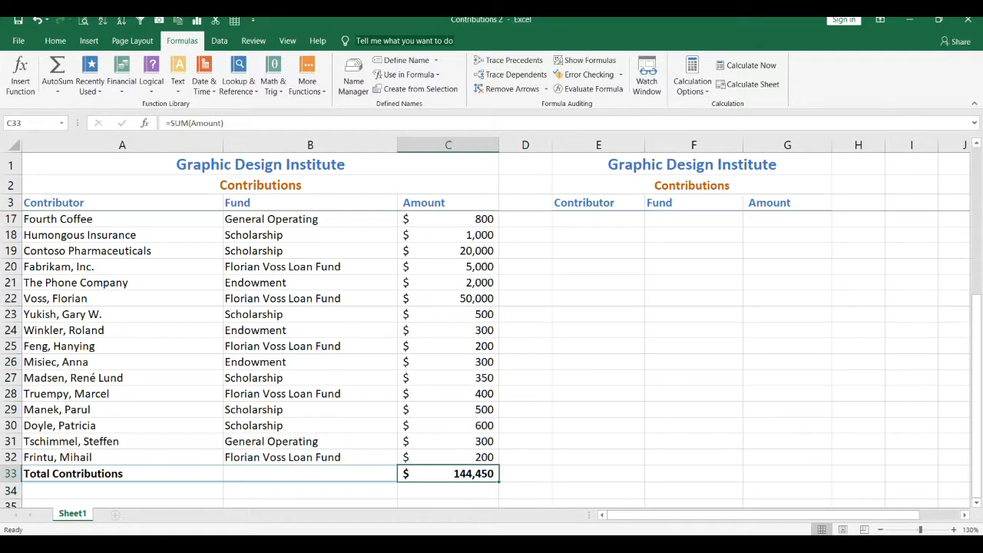
{"action": "left_click", "coordinate": [353, 77]}
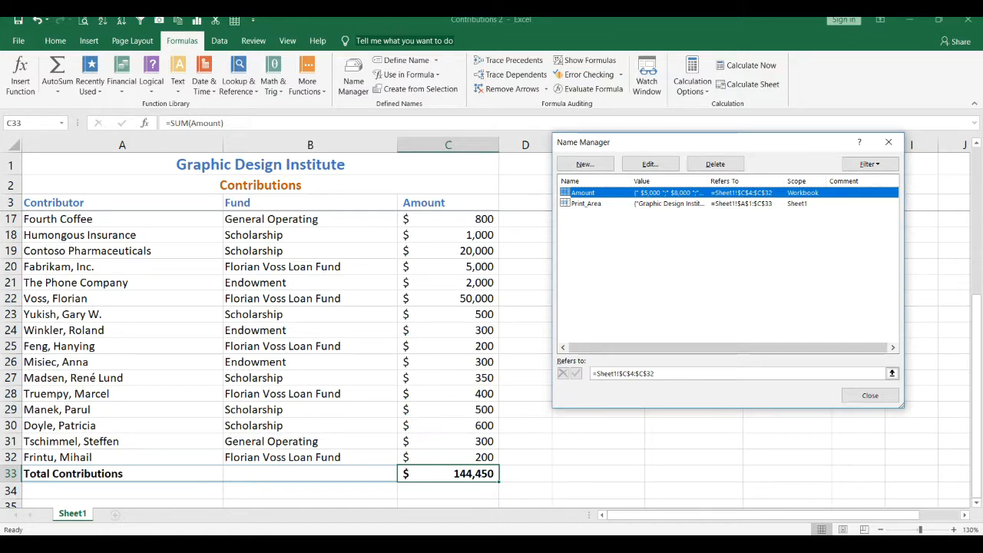
{"action": "left_click", "coordinate": [870, 394]}
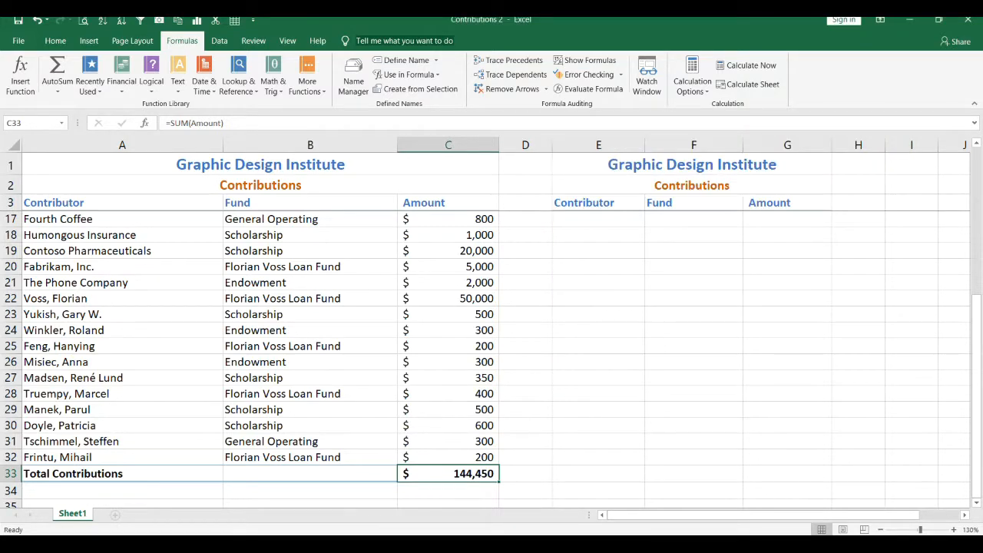
Select the Adventure Works record in cells E4 to G4 of the second Contributions table
{"action": "scroll", "coordinate": [491, 346], "scroll_direction": "up", "scroll_amount": 4}
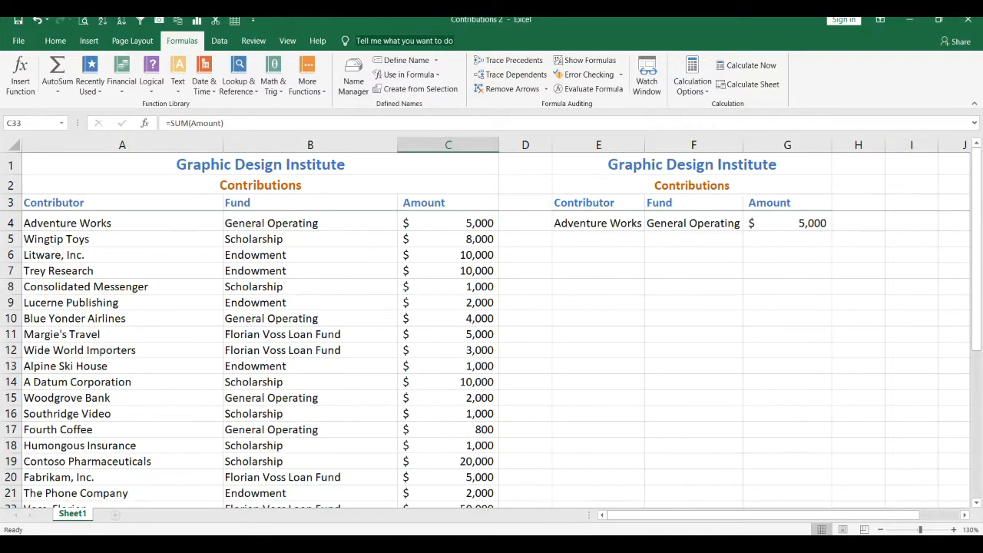
{"action": "left_click_drag", "start_coordinate": [598, 223], "coordinate": [789, 223]}
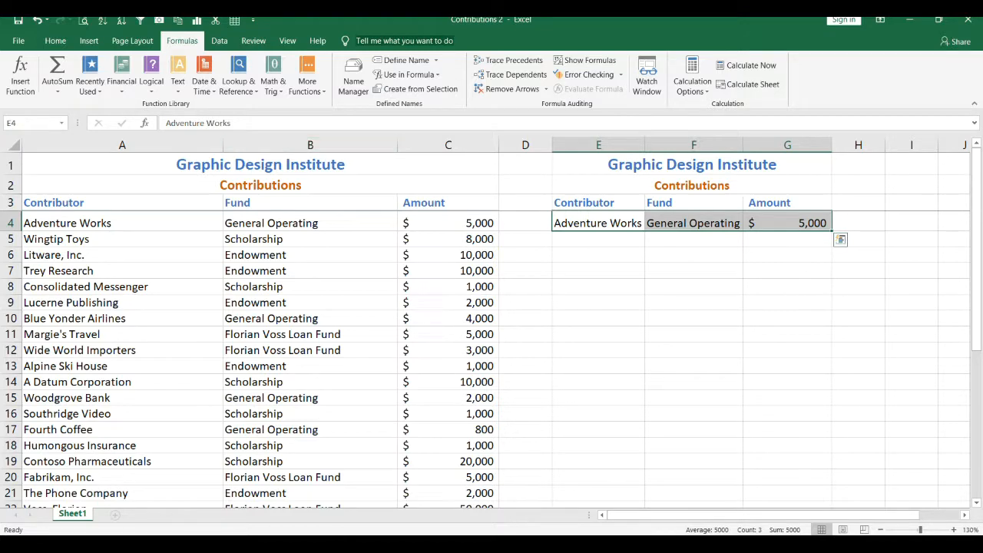
{"action": "left_click", "coordinate": [354, 77]}
{"action": "left_click", "coordinate": [585, 164]}
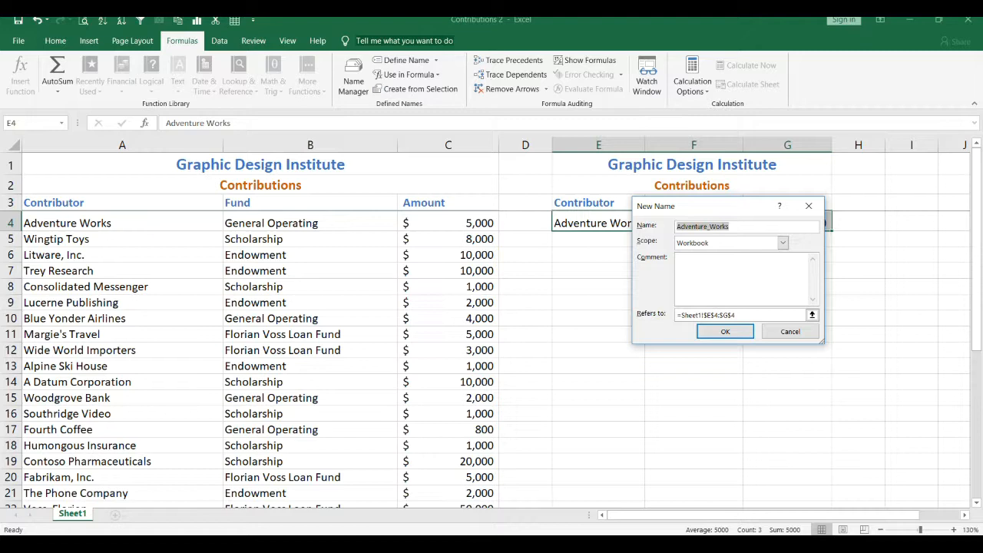
{"action": "left_click", "coordinate": [808, 206]}
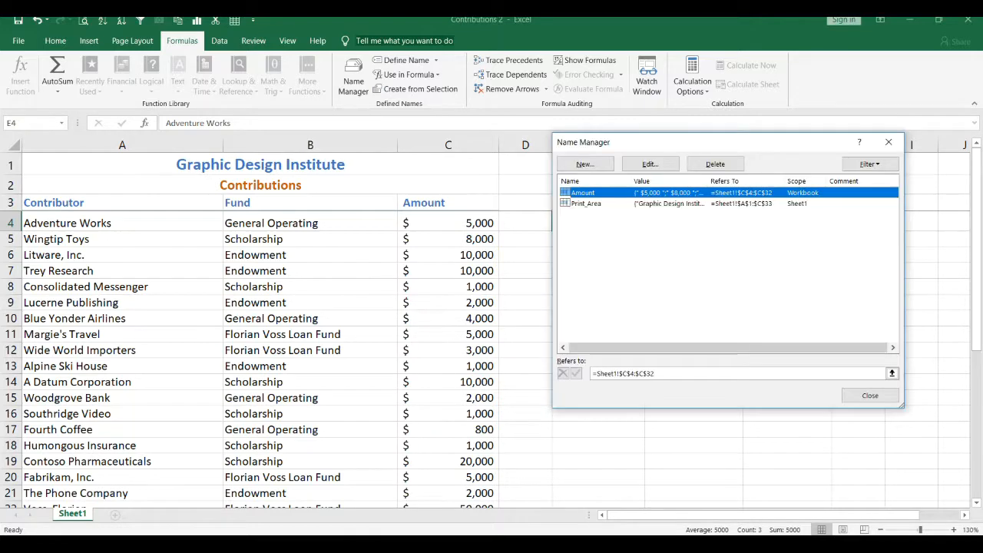
{"action": "left_click", "coordinate": [870, 395]}
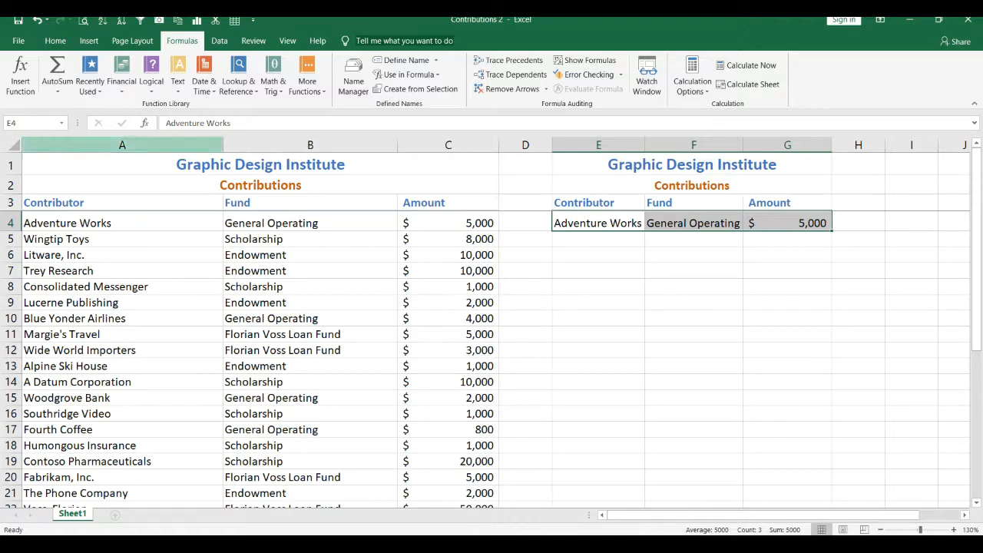
Name the selected cells E4 to G4 Contributor
{"action": "left_click", "coordinate": [31, 122]}
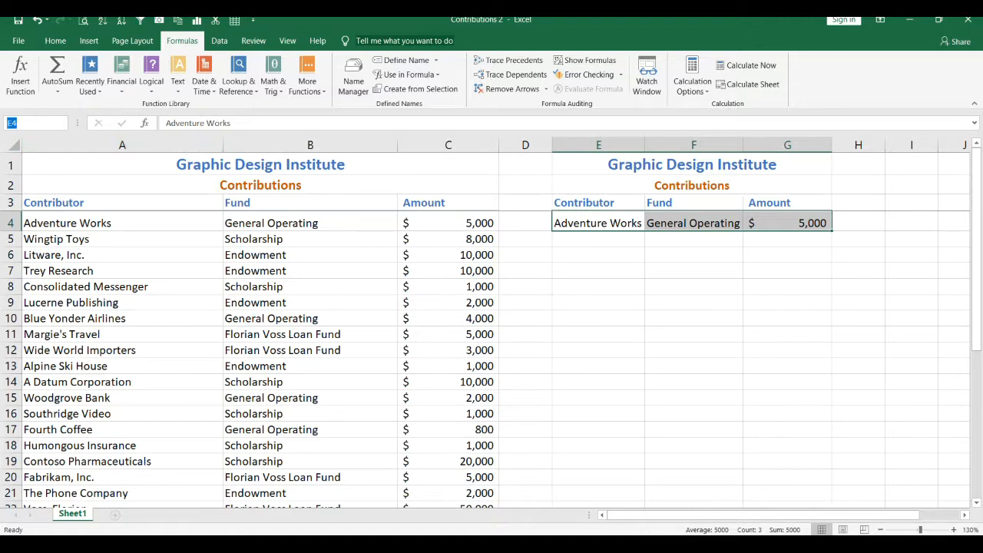
{"action": "type", "text": "Contributor"}
{"action": "key", "text": "Return"}
Move to cell B6, and from there jump to the named range Contributor
{"action": "left_click", "coordinate": [310, 255]}
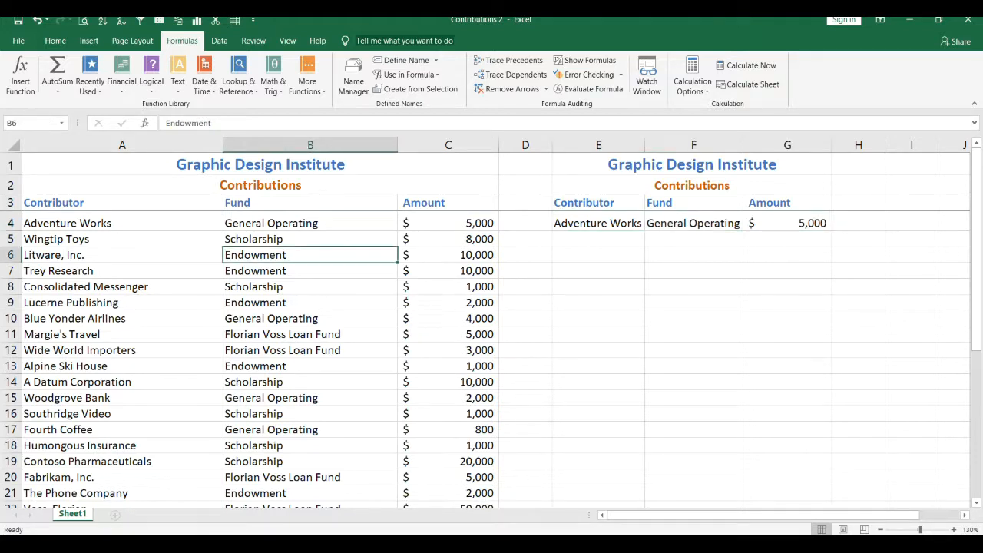
{"action": "left_click", "coordinate": [61, 123]}
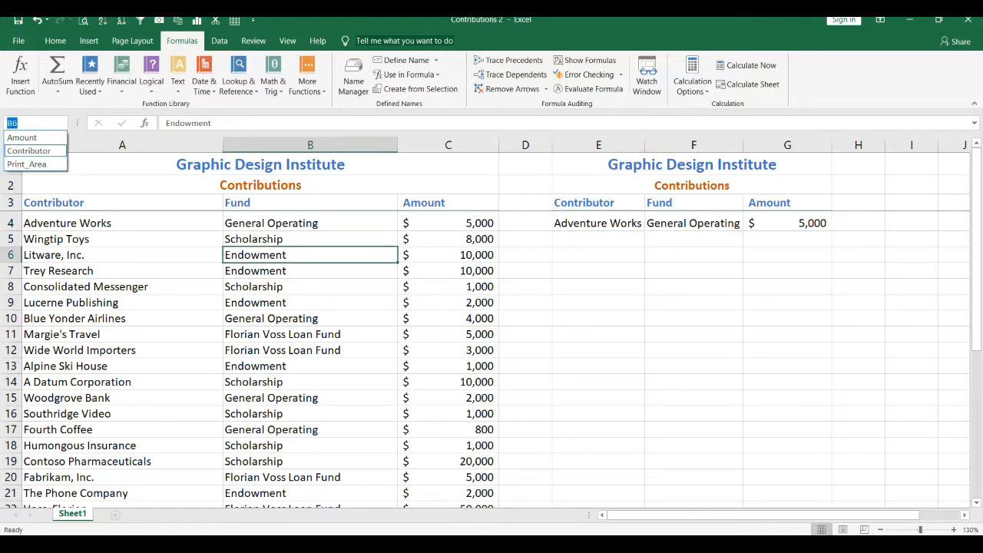
{"action": "left_click", "coordinate": [29, 152]}
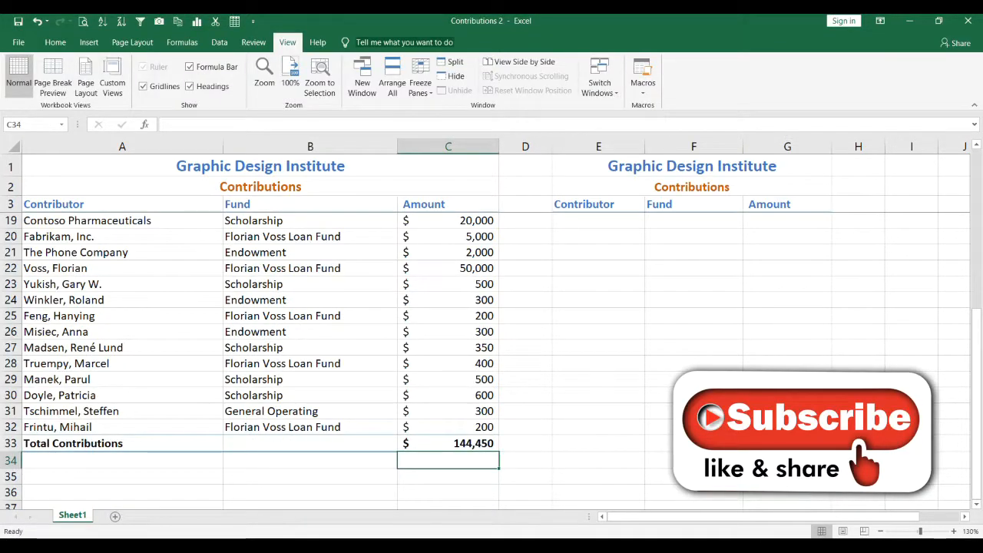
{"action": "scroll", "coordinate": [492, 345], "scroll_direction": "up", "scroll_amount": 5}
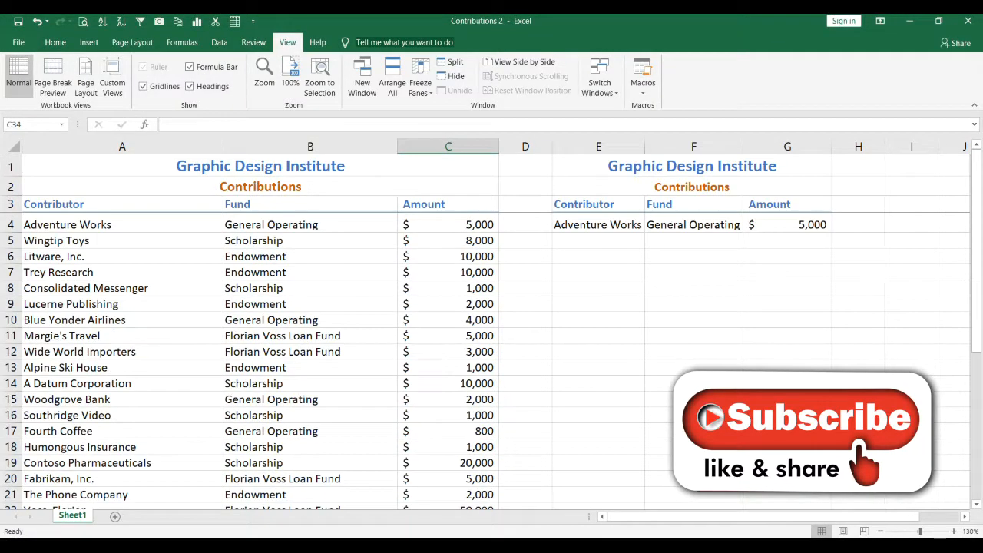